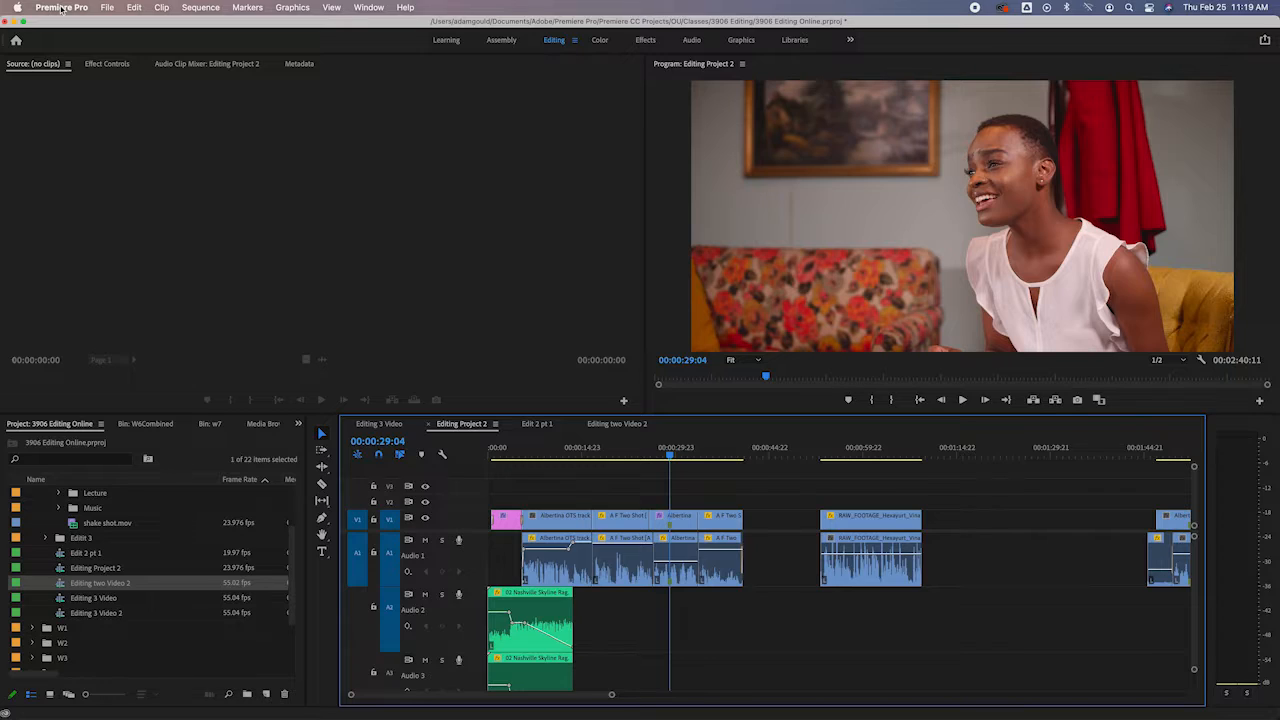
Step: Set the default audio track for mono media to Mono in the Timeline preferences
click(61, 9)
mouse_move(69, 47)
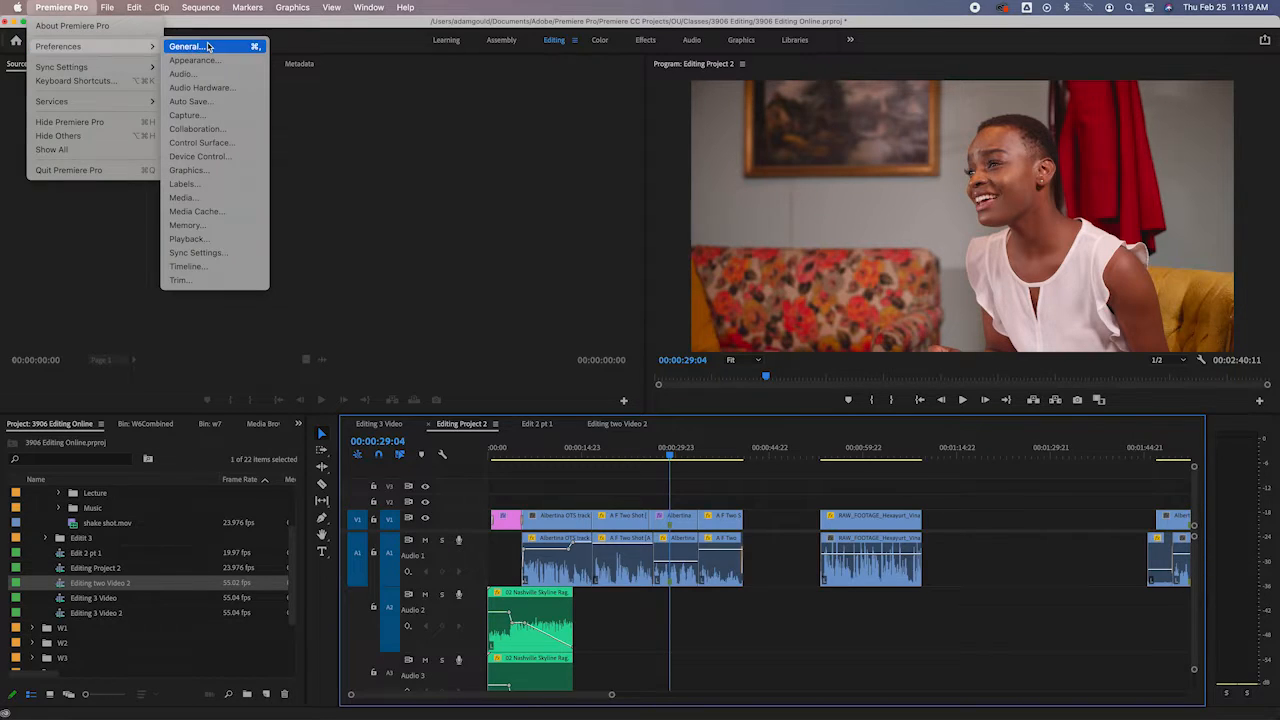
click(200, 267)
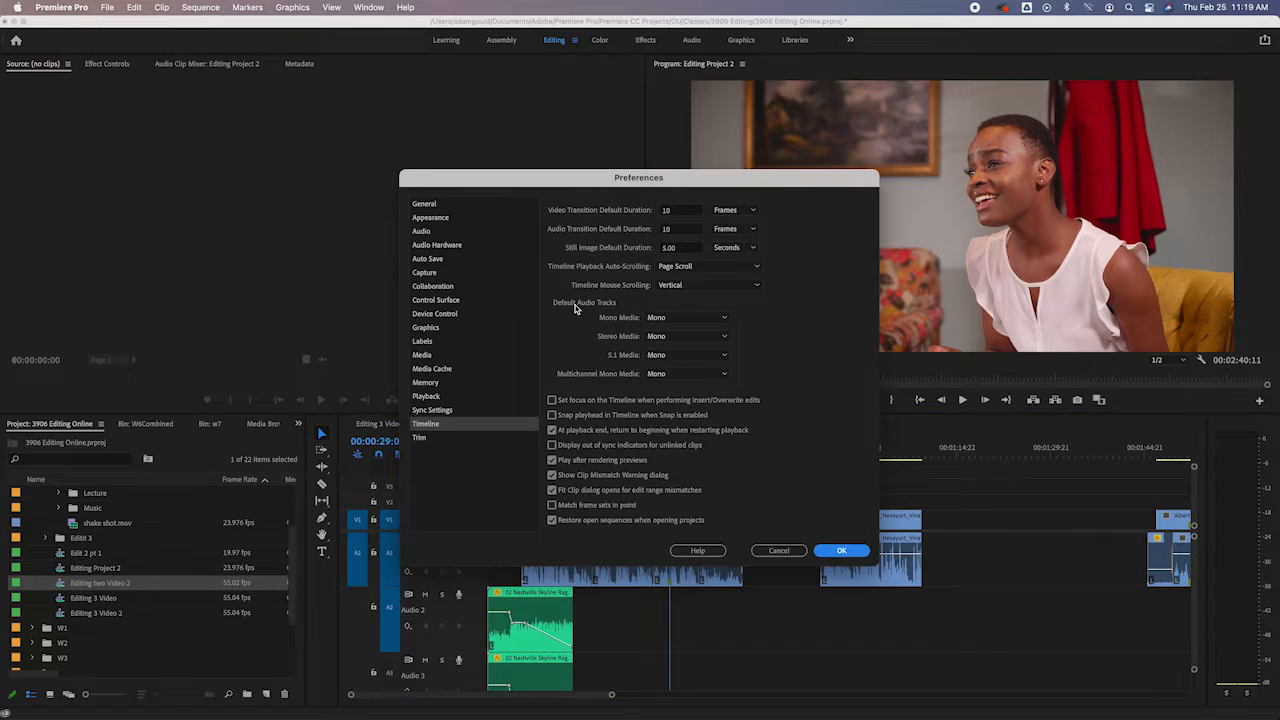
click(725, 321)
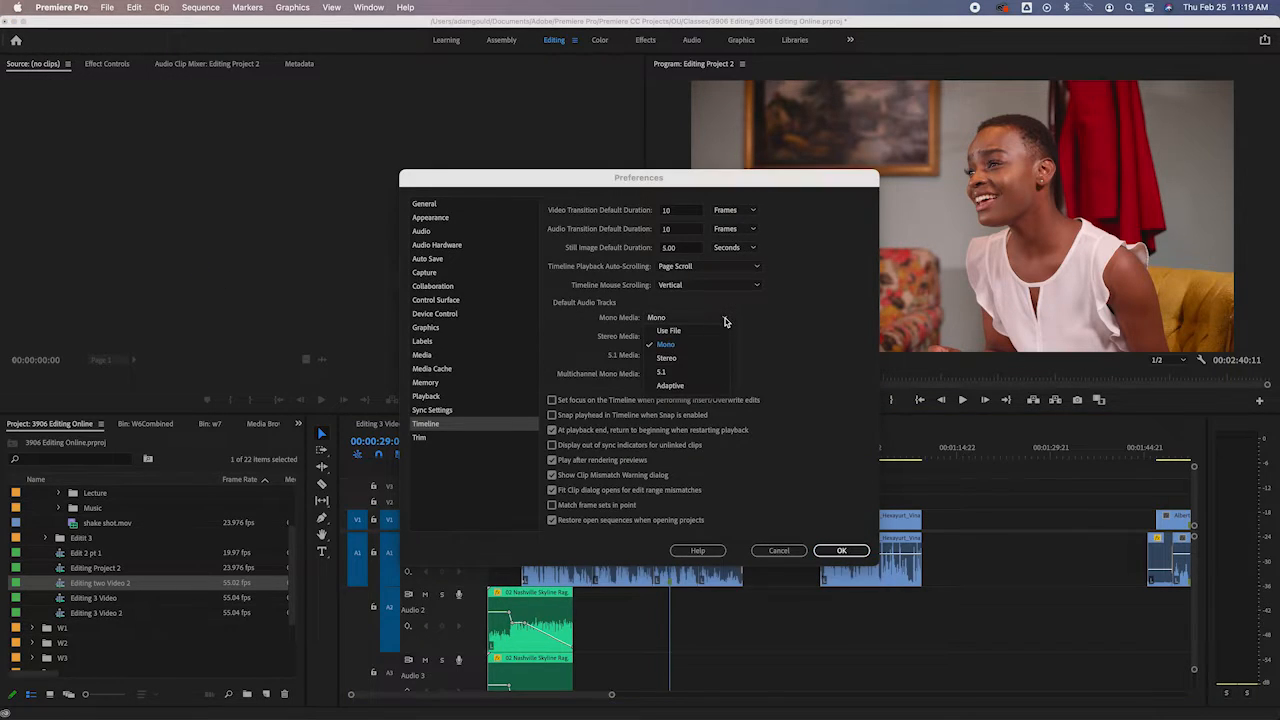
click(670, 346)
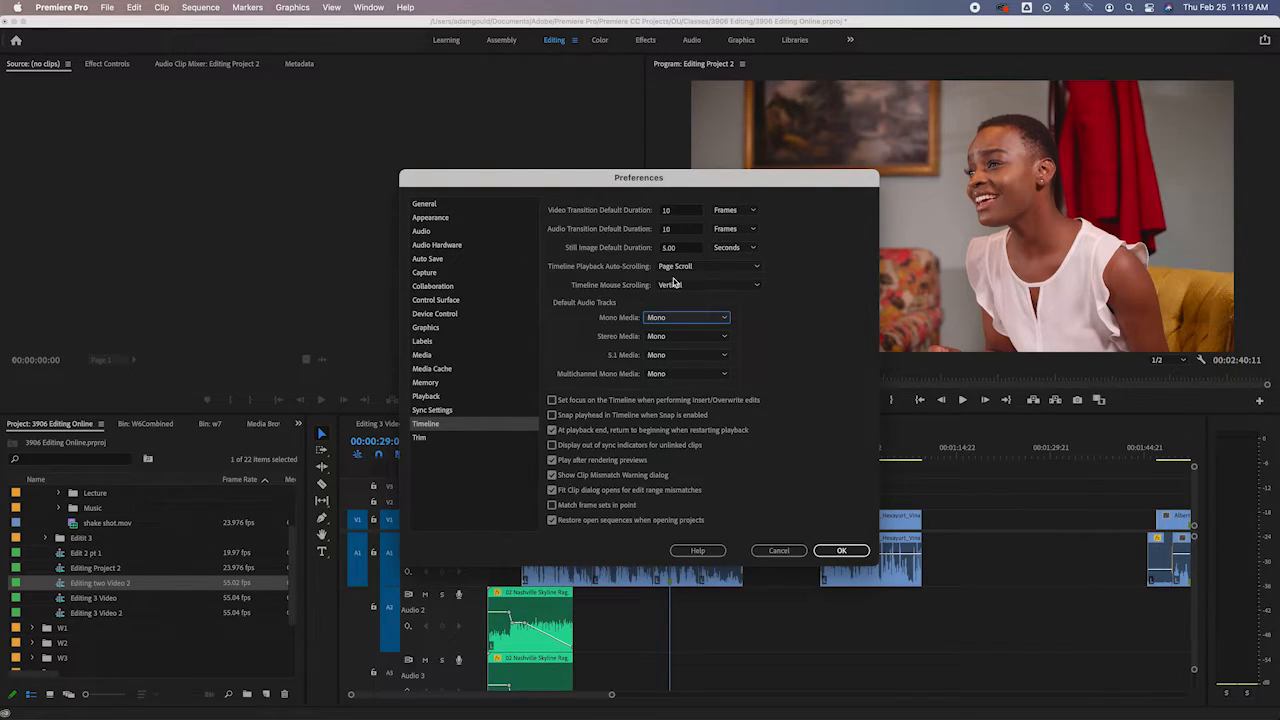
click(845, 551)
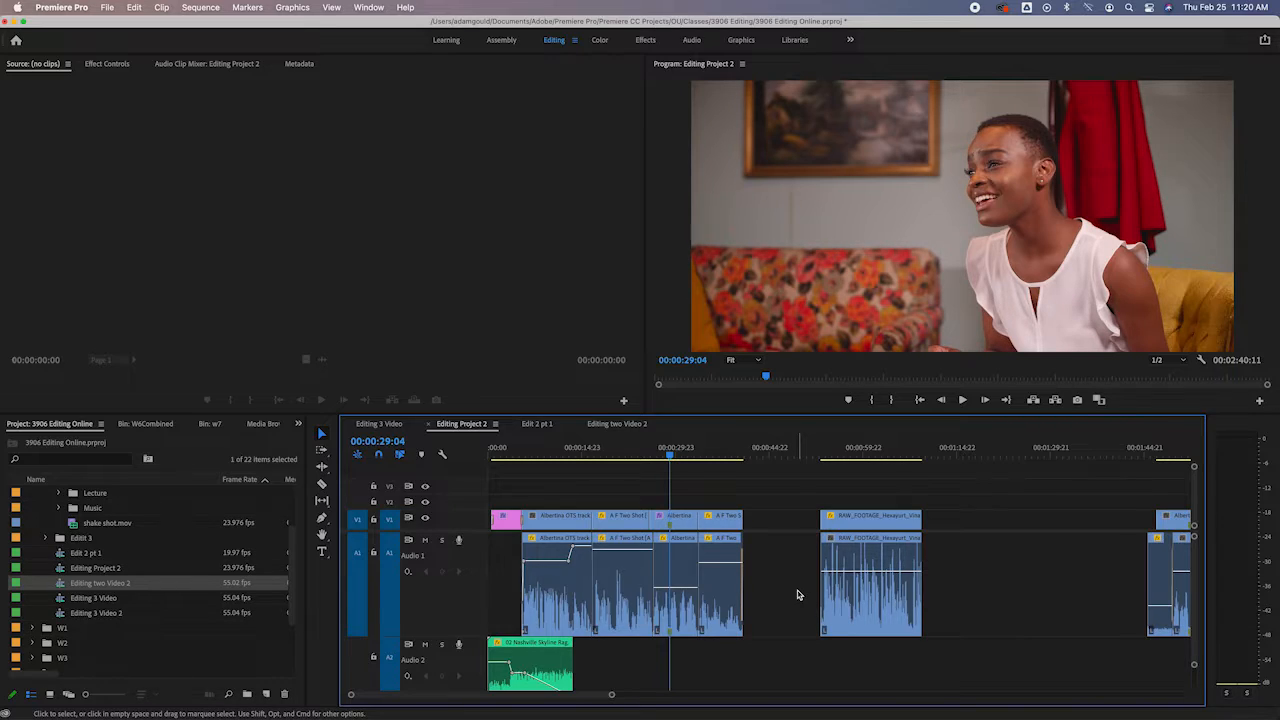
Step: Enlarge the timeline area and Audio 1 track height, and move both A F Two Shot audio clips in the last scene to Audio 2
drag(379, 414, 381, 290)
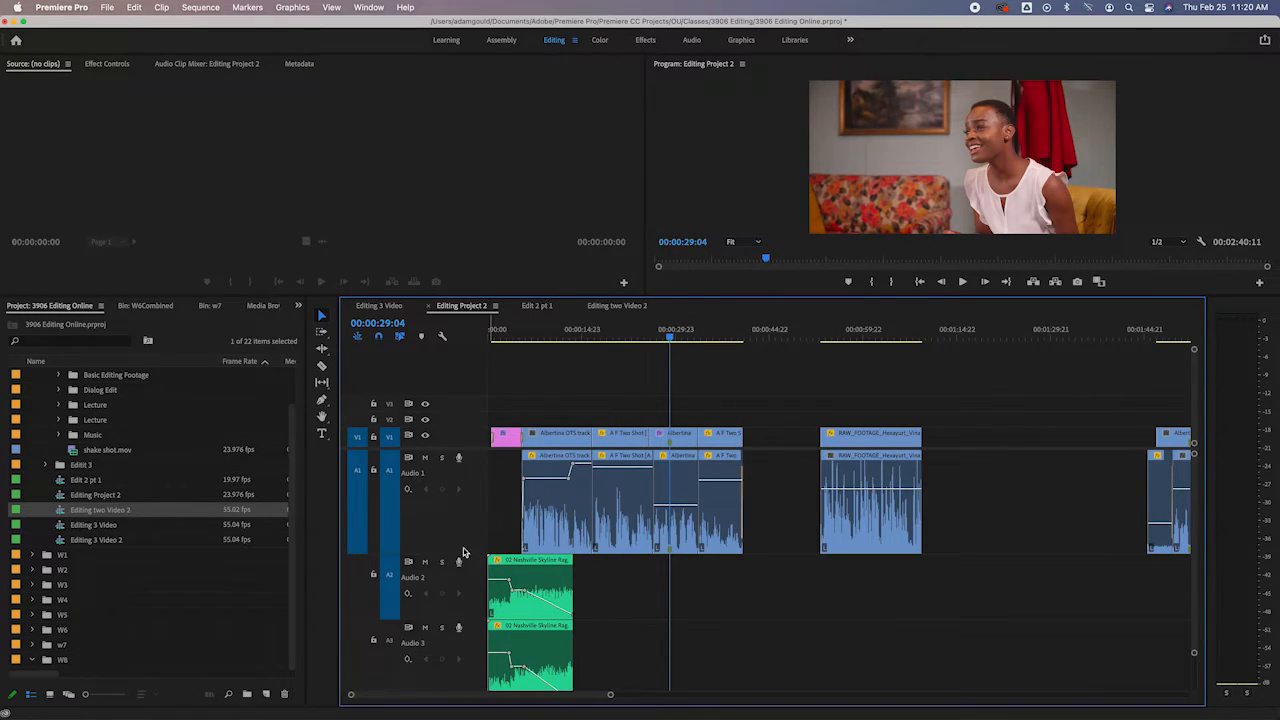
mouse_move(470, 556)
mouse_down()
mouse_move(477, 591)
mouse_move(477, 569)
mouse_up()
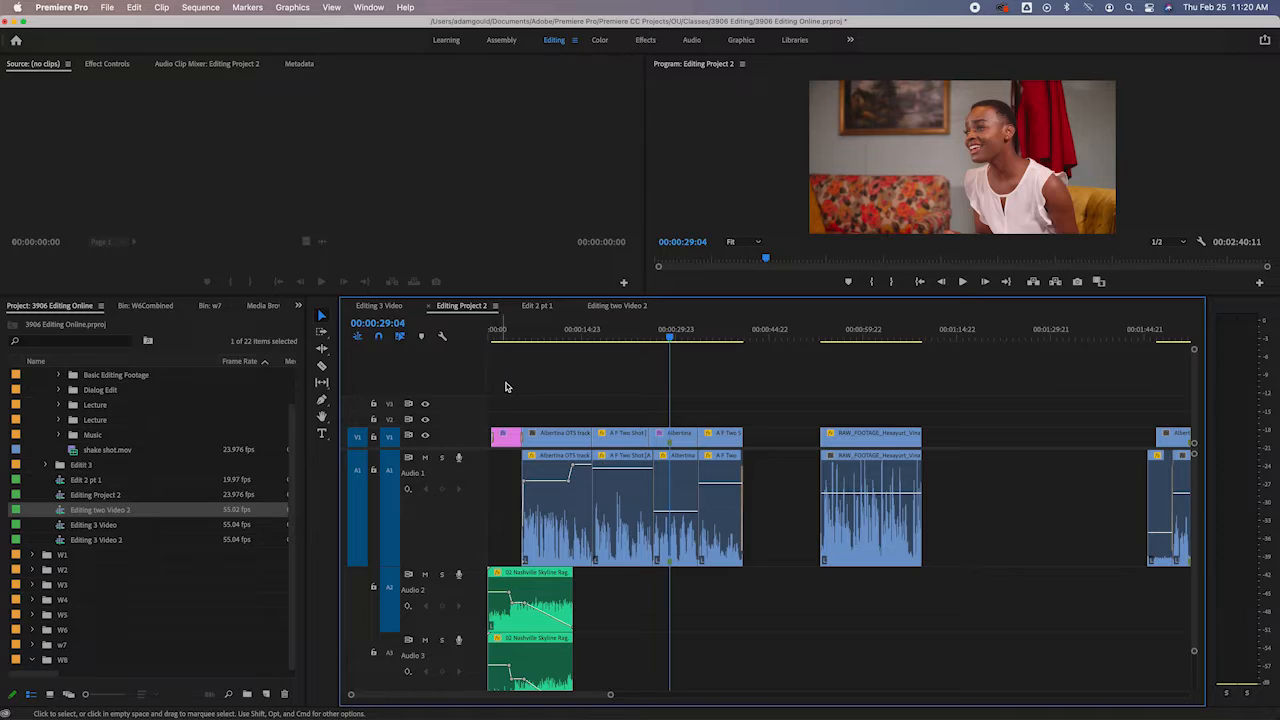
key(End)
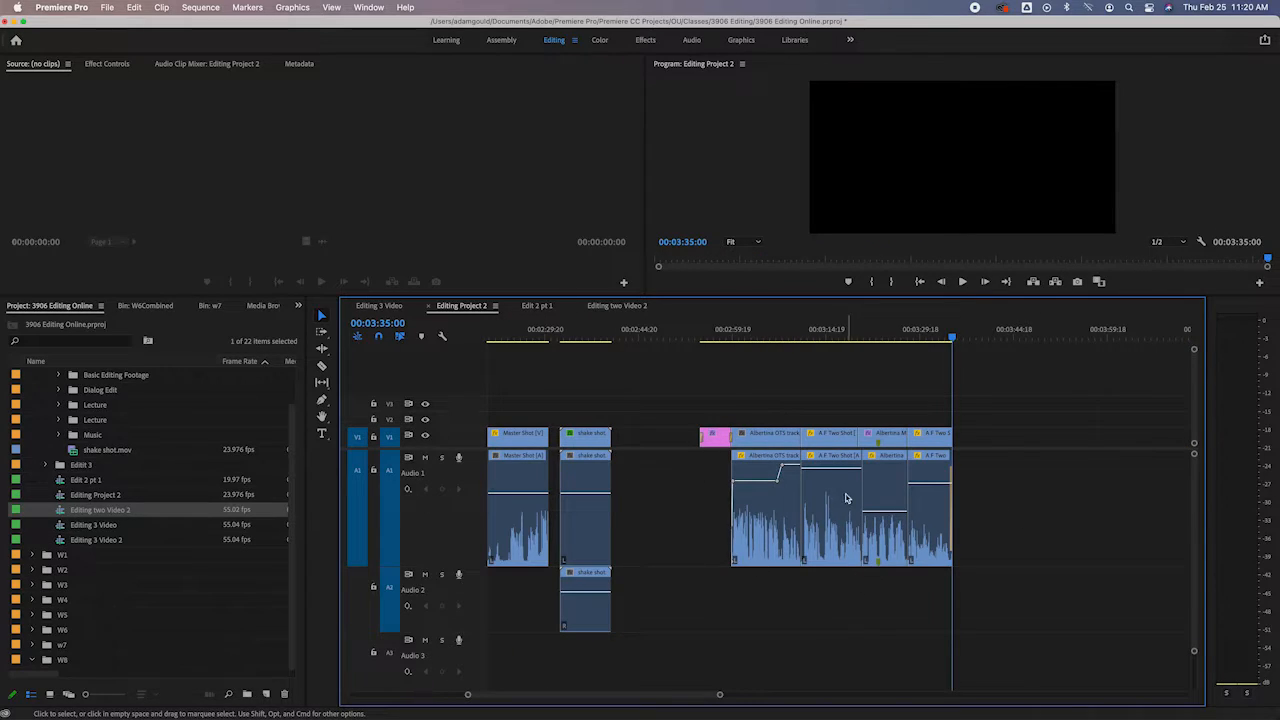
drag(831, 492, 834, 592)
drag(920, 491, 935, 608)
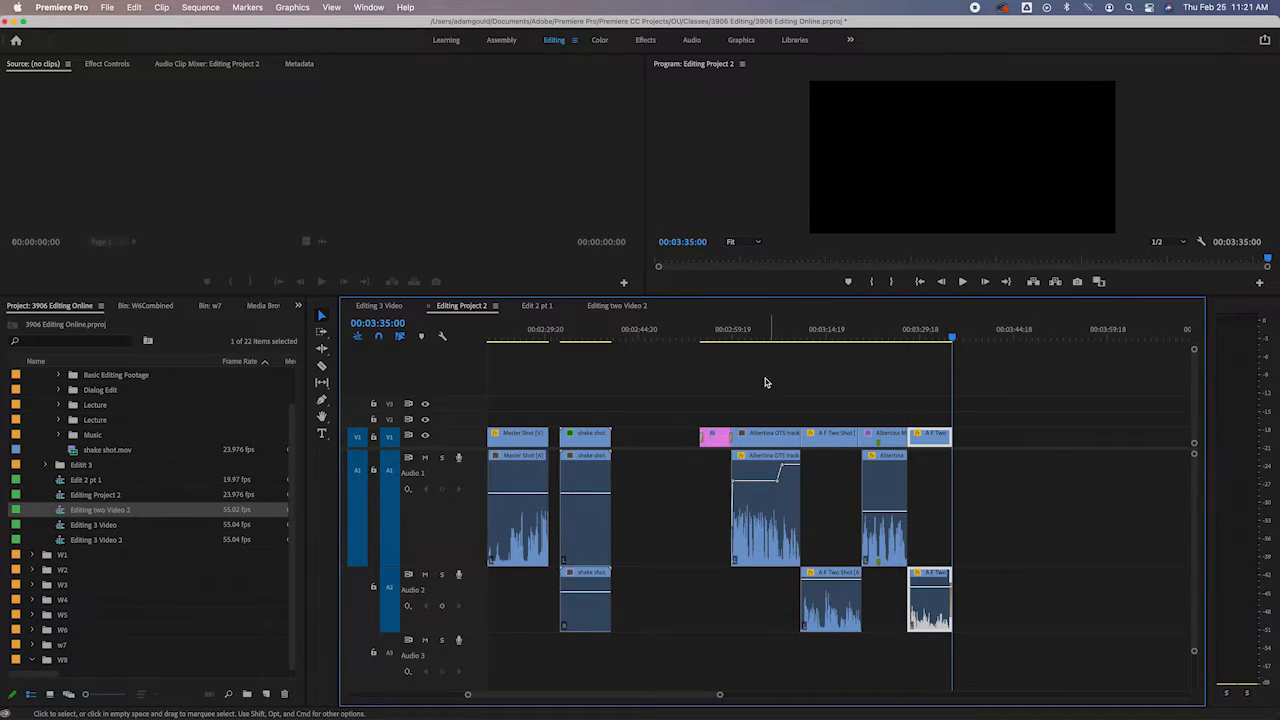
Step: Try extending the end of the last scene's Albertina OTS audio slightly past the cut to the first A F Two Shot, and undo it
drag(763, 341, 790, 337)
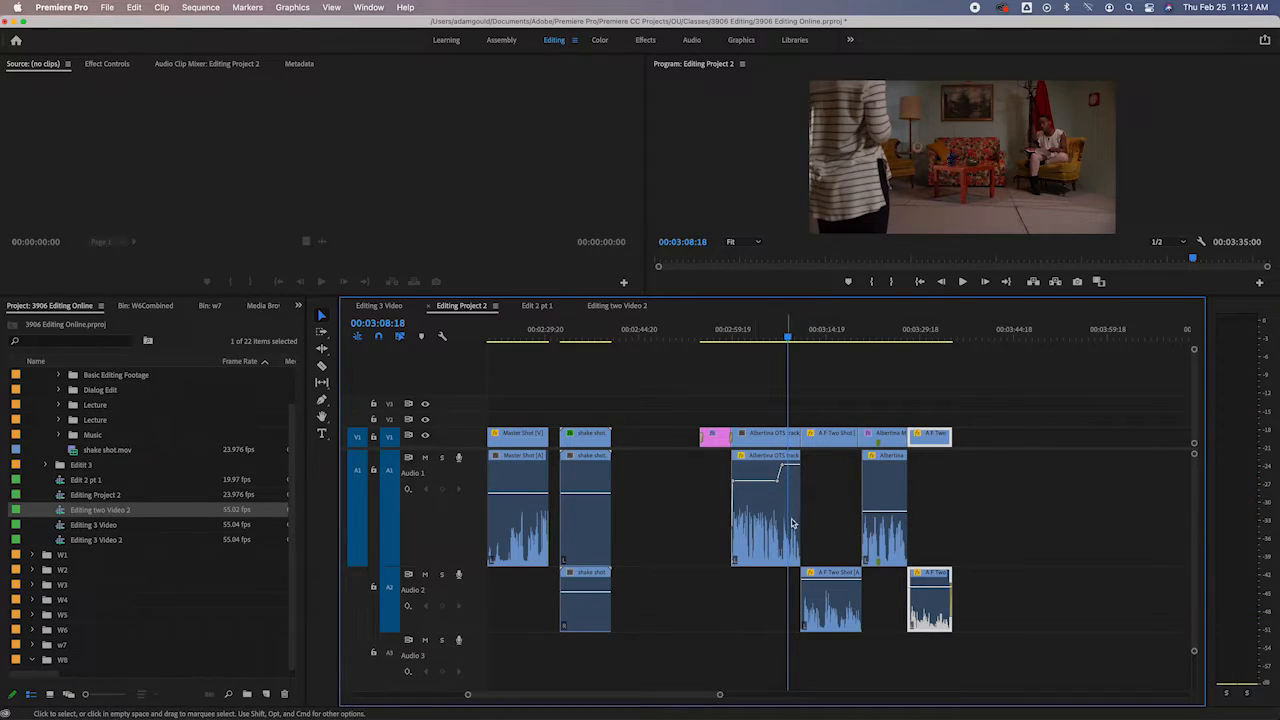
click(828, 335)
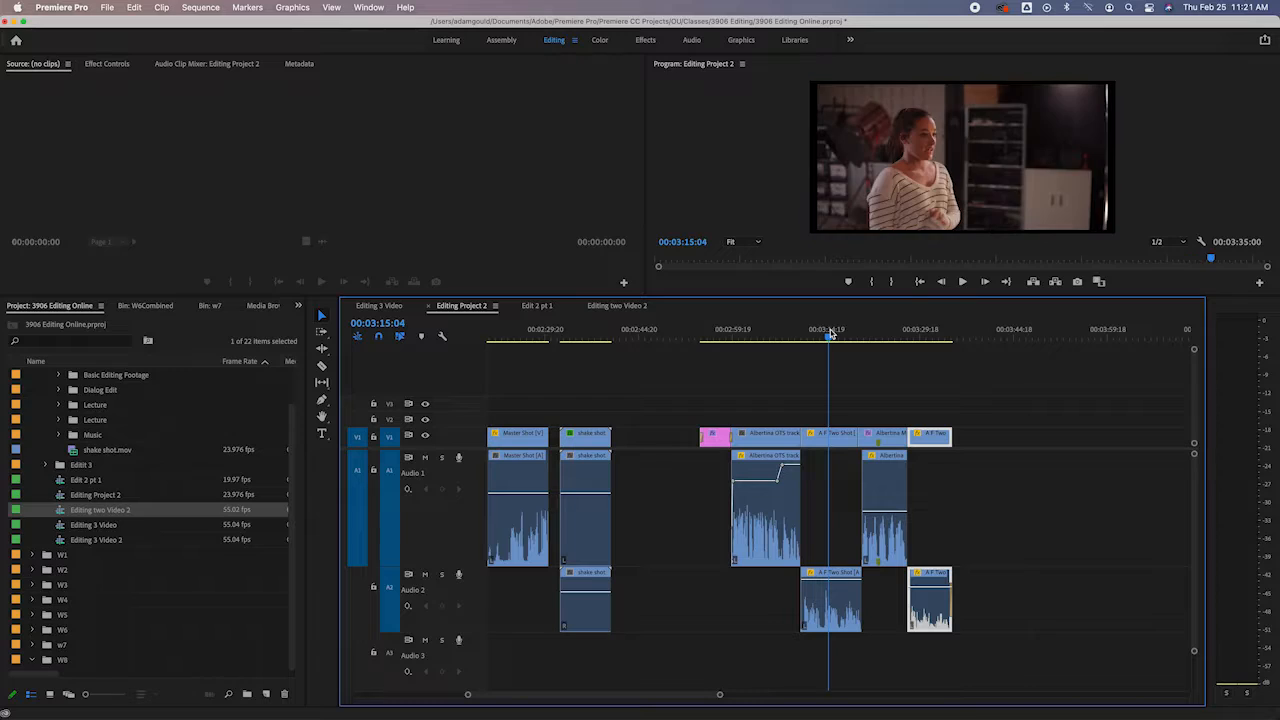
click(884, 335)
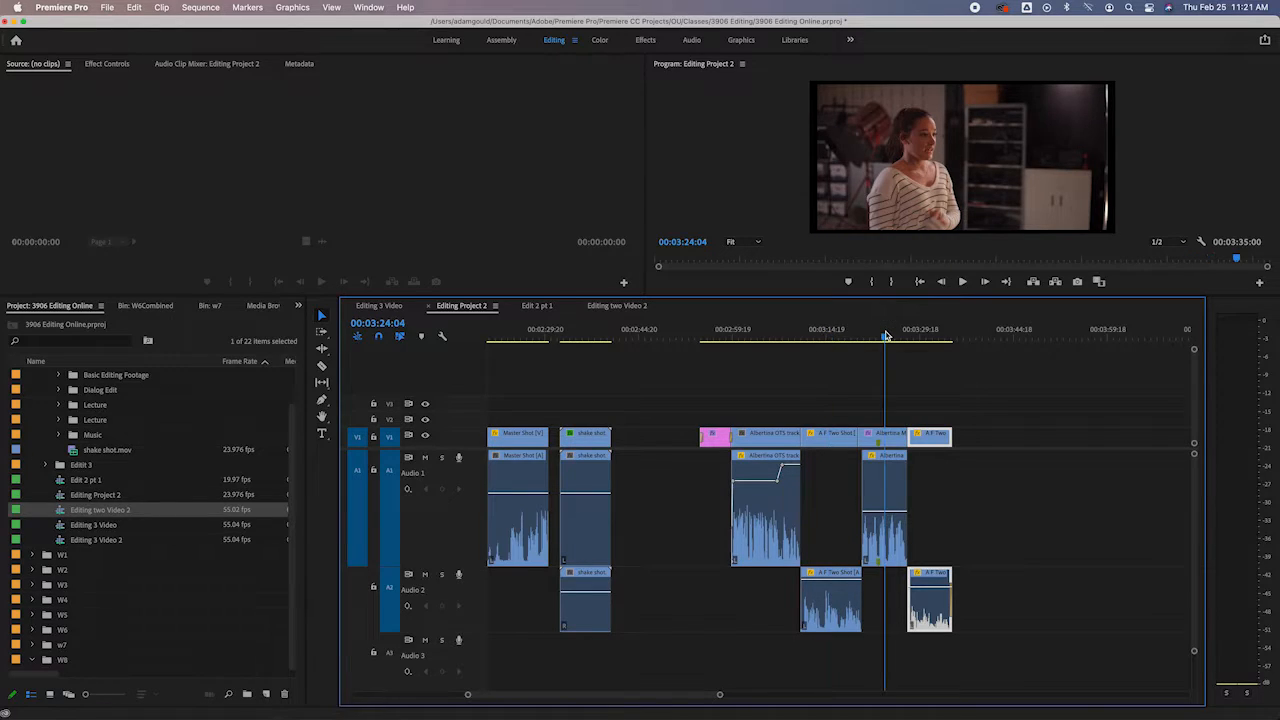
click(928, 335)
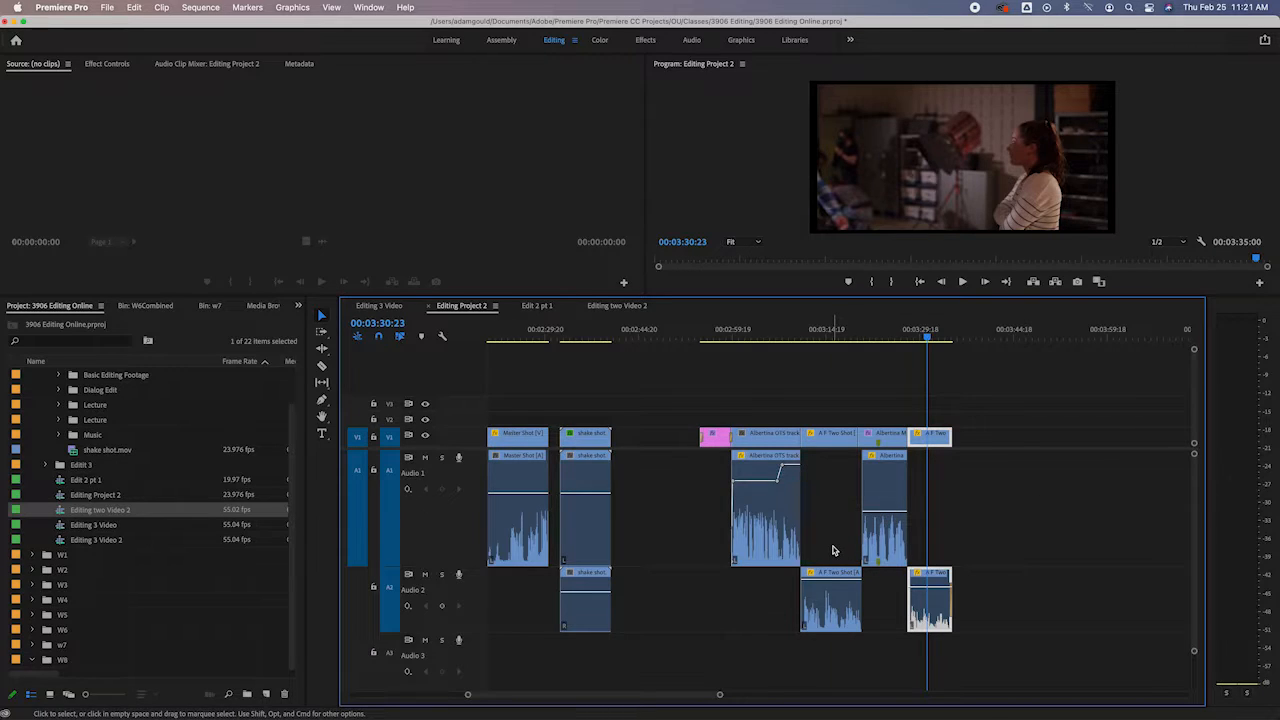
scroll(833, 550, up, 2)
scroll(643, 547, up, 3)
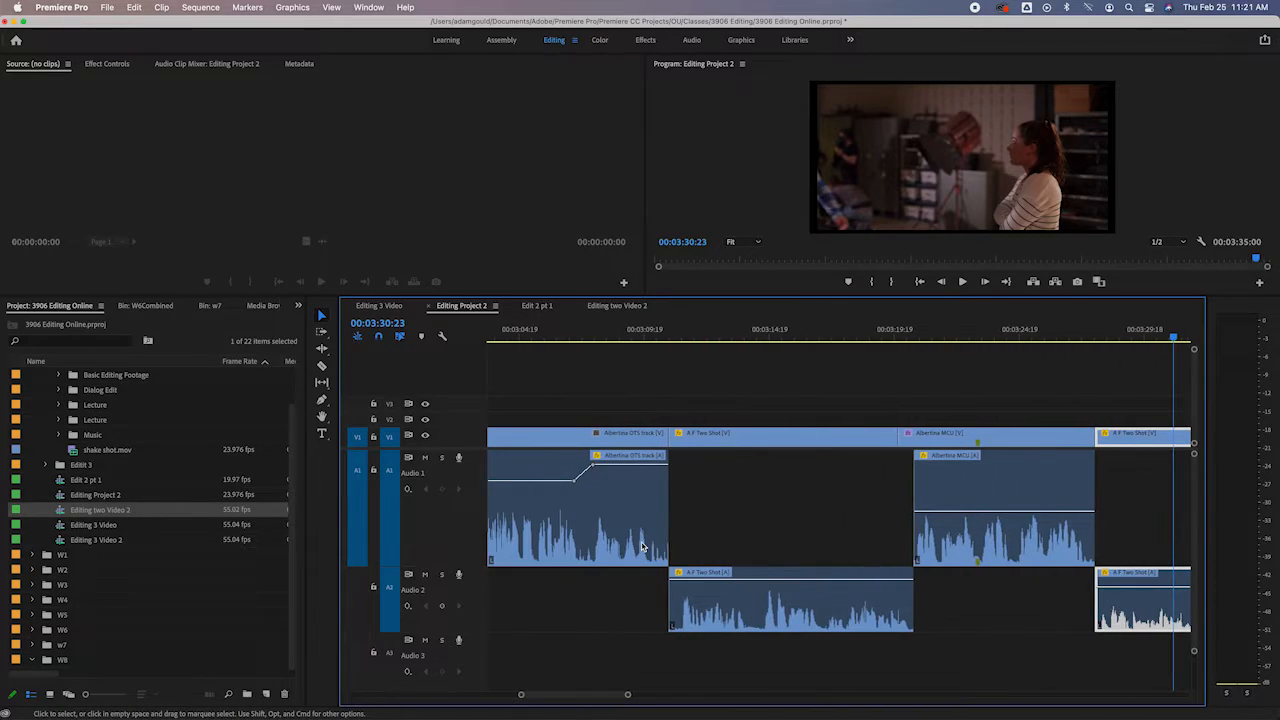
drag(665, 511, 673, 513)
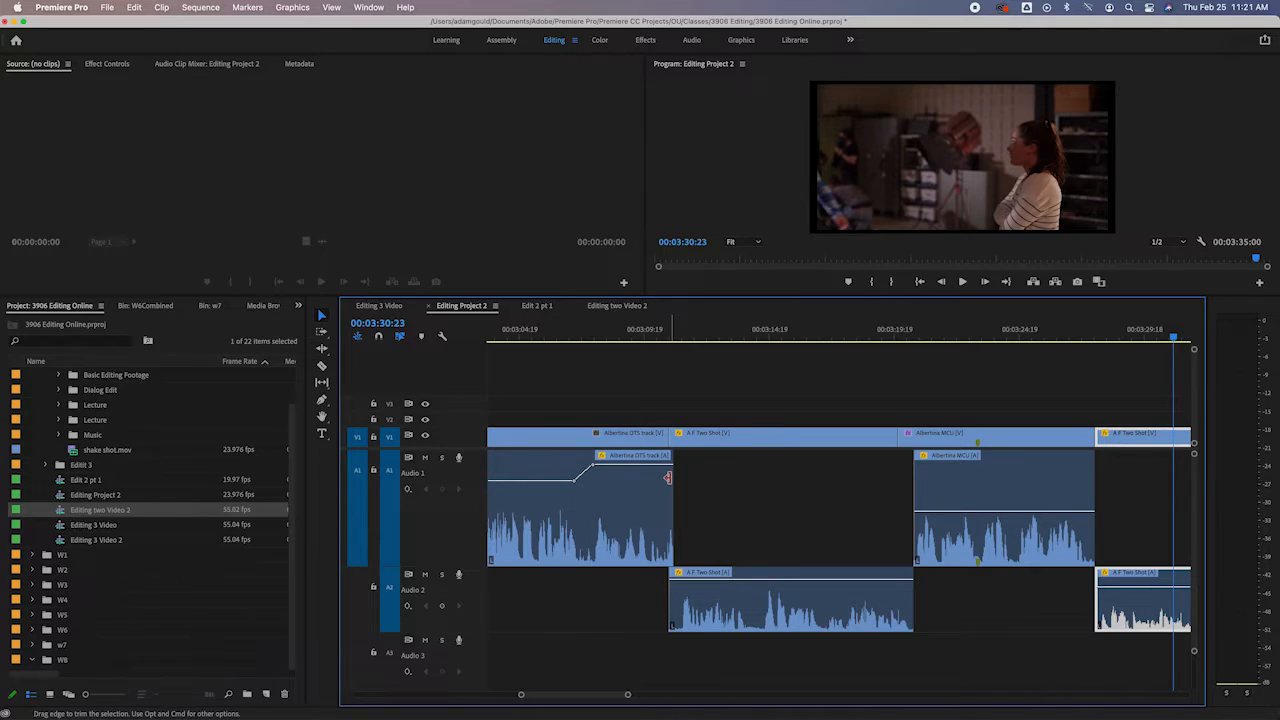
key(super+z)
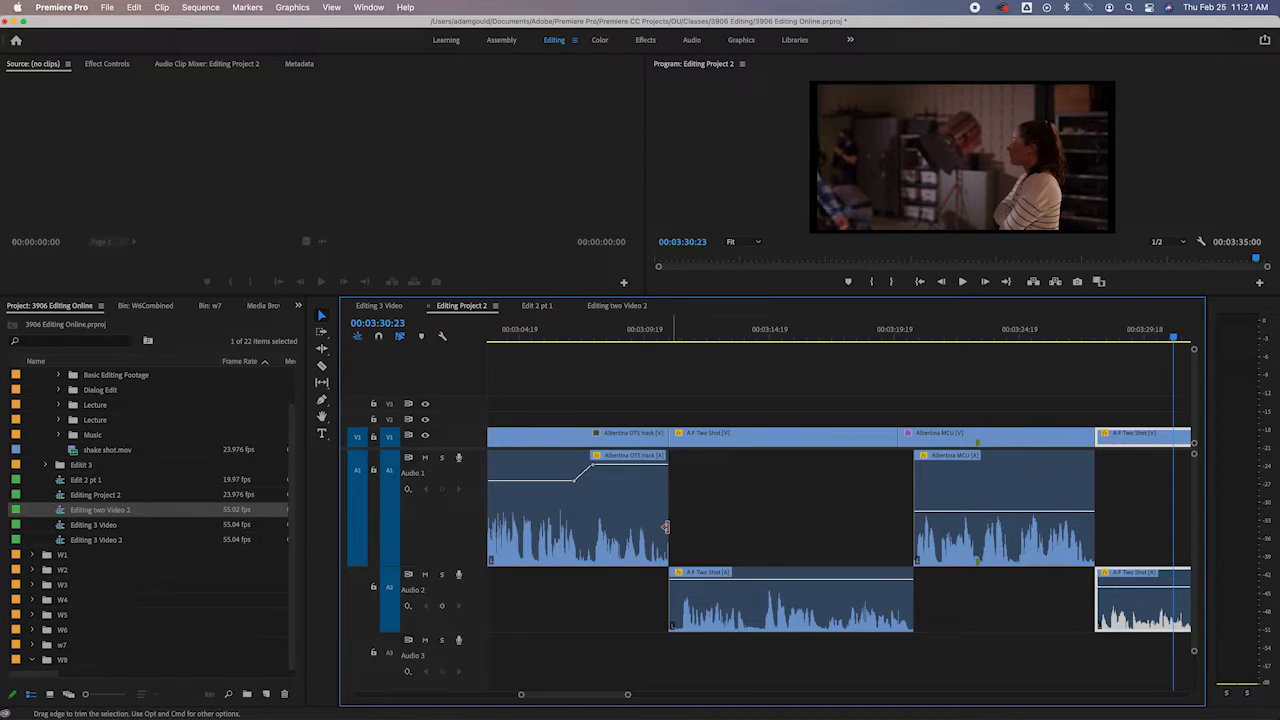
Step: Examine how the last scene's dialogue clips alternate between Audio 1 and Audio 2, including the tracks below down to Master
key(minus)
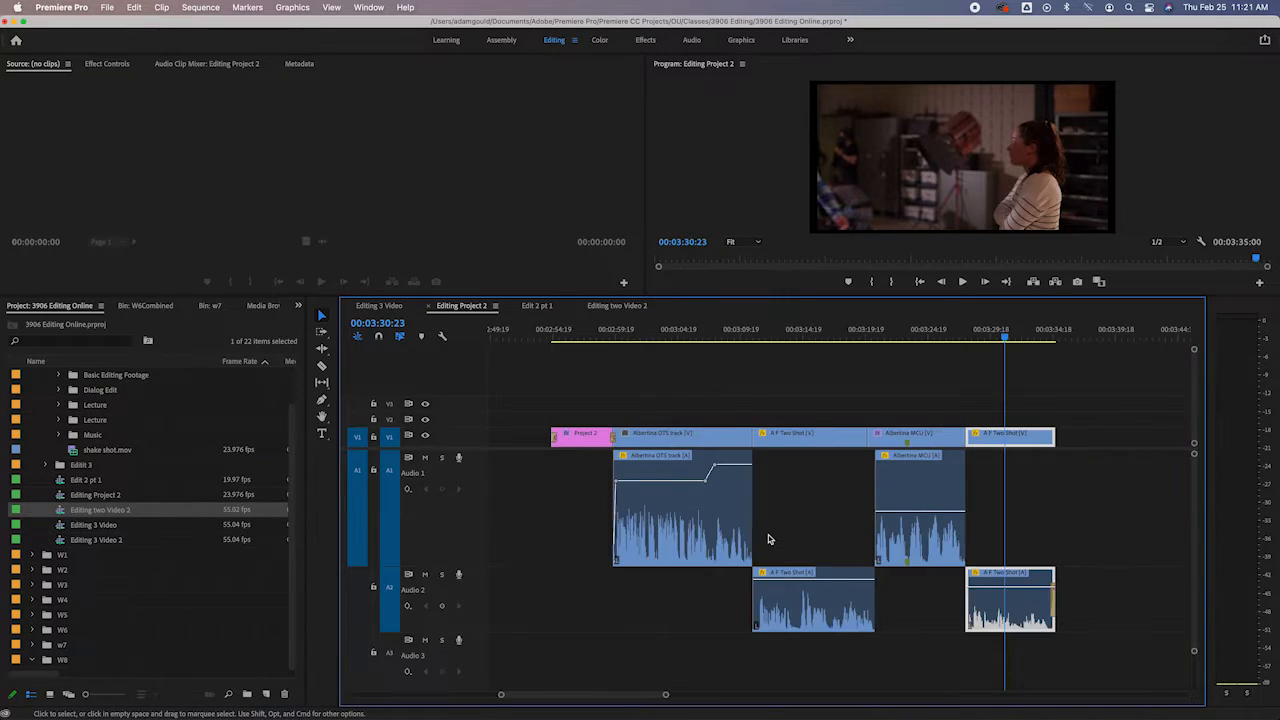
key(minus)
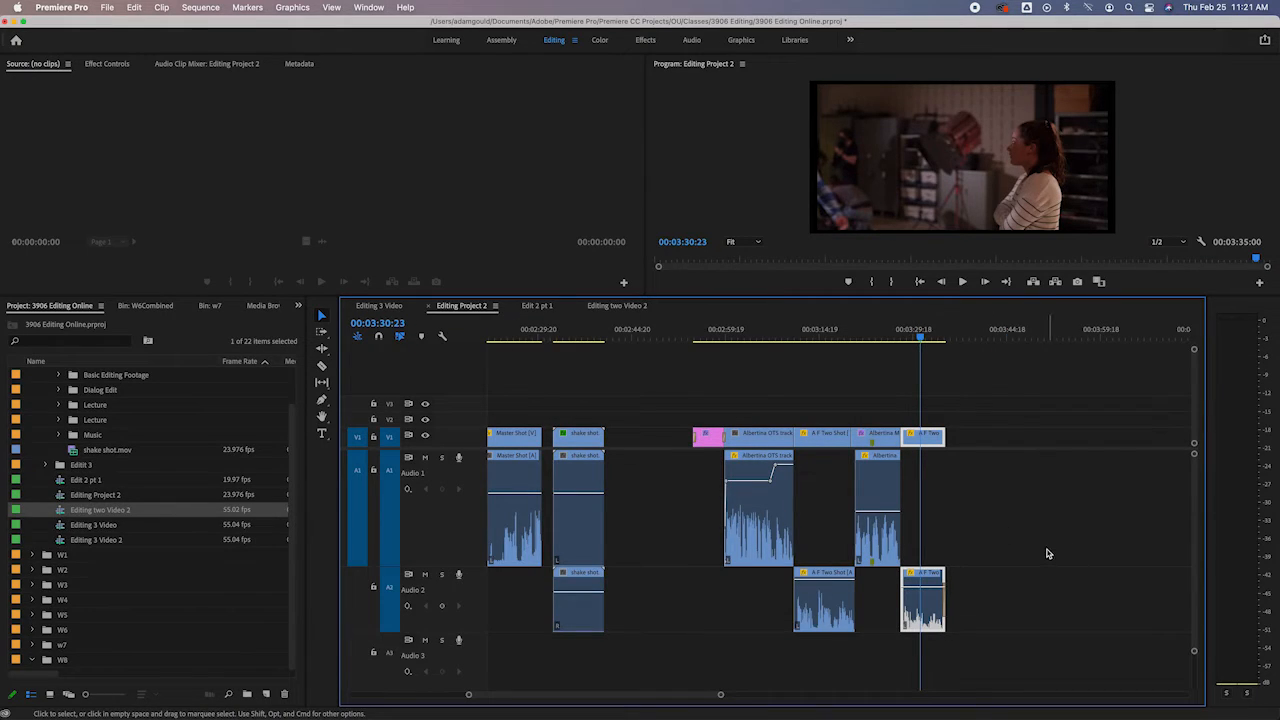
scroll(1045, 549, down, 2)
scroll(1045, 548, up, 2)
scroll(979, 577, down, 5)
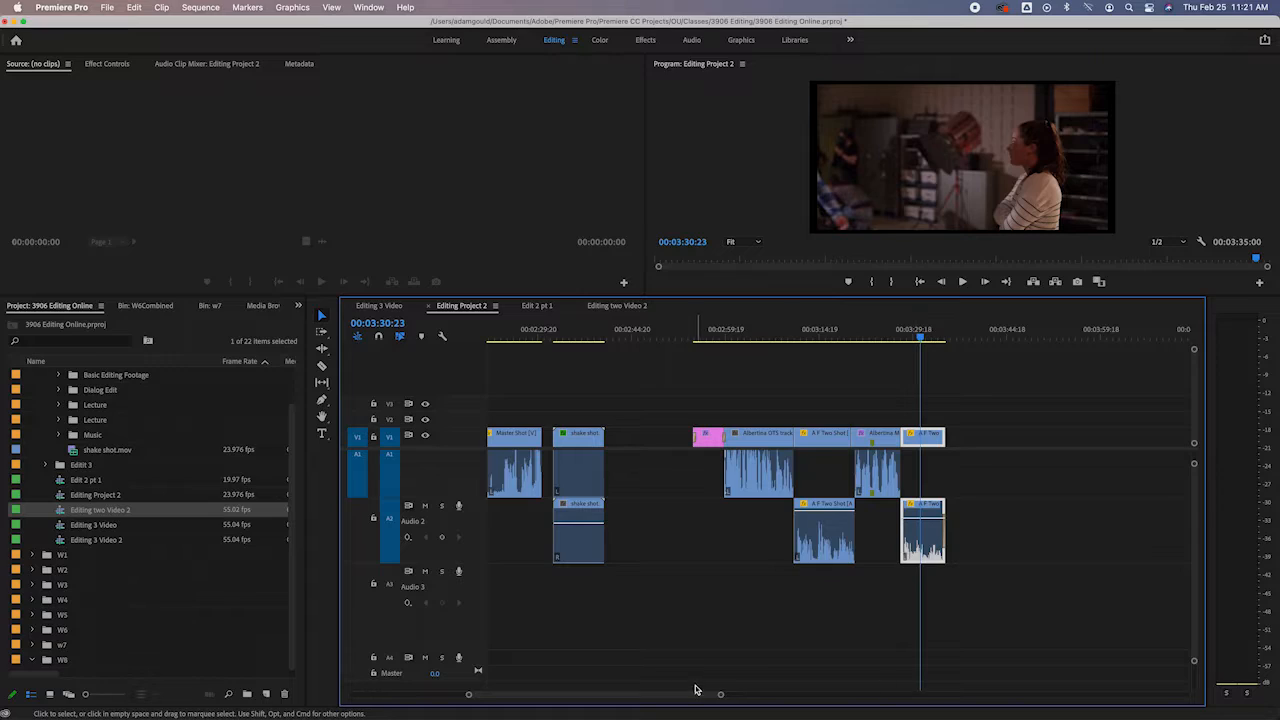
scroll(791, 649, up, 5)
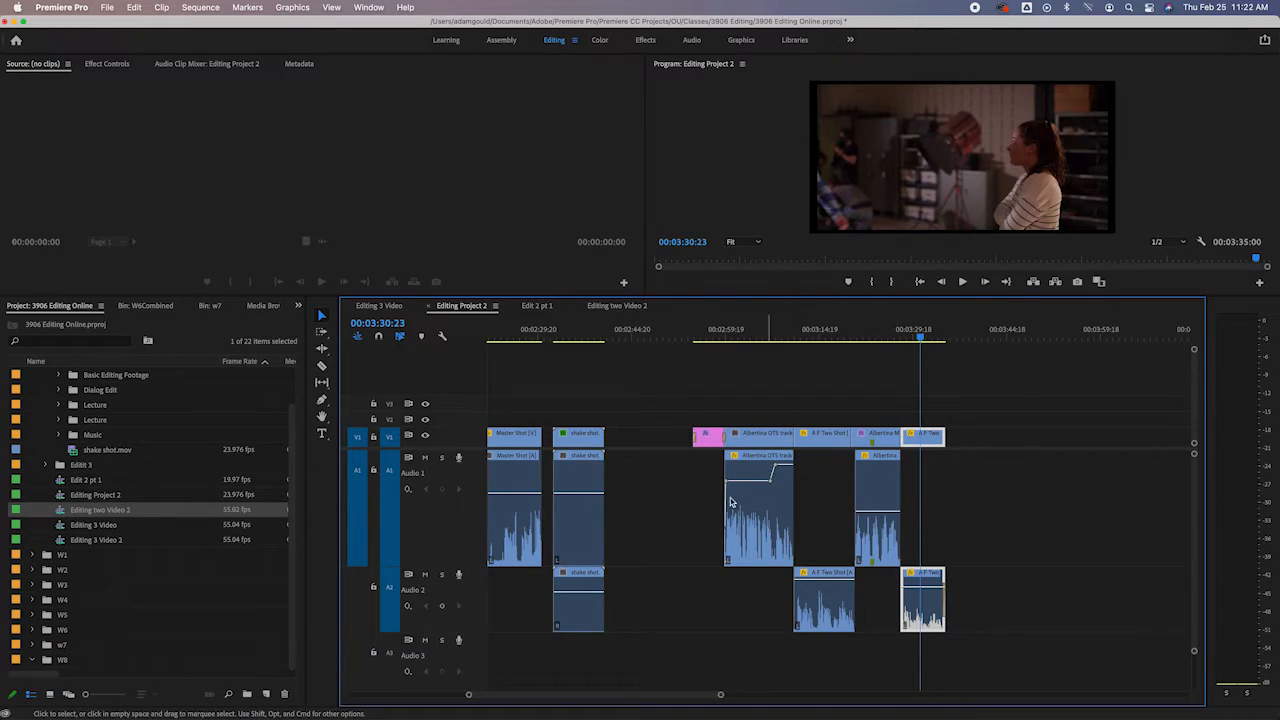
scroll(815, 547, down, 5)
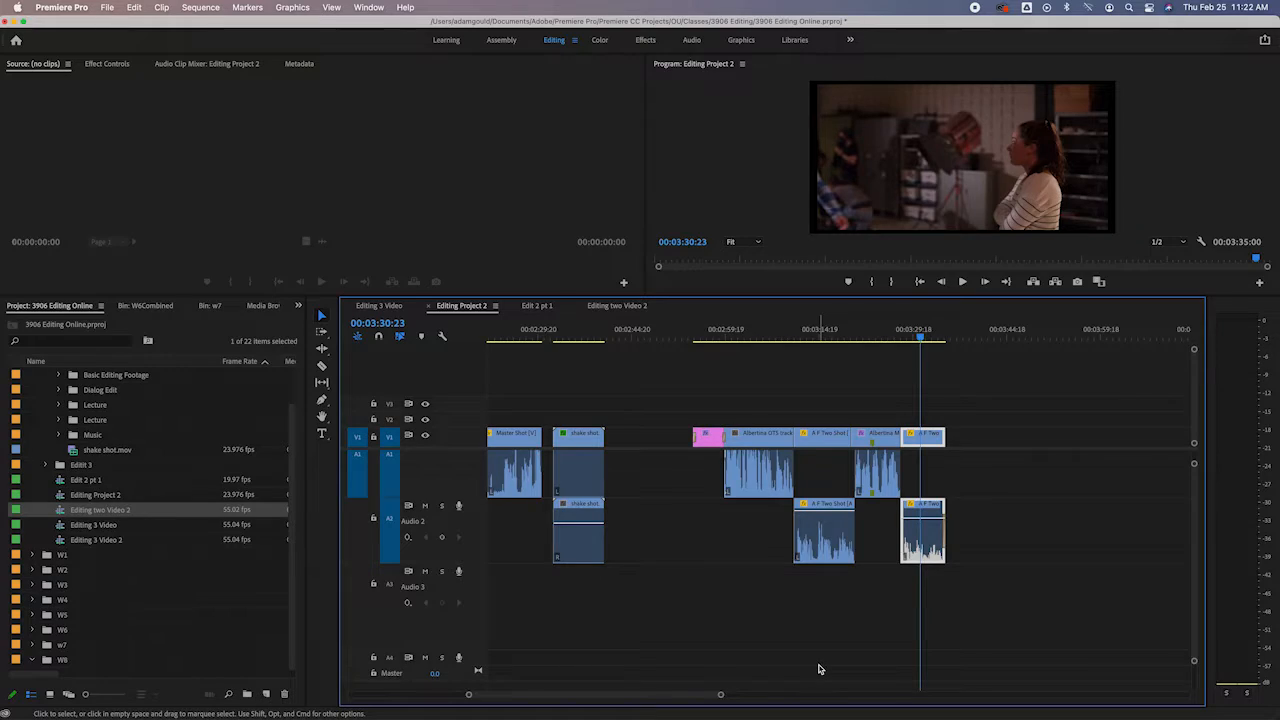
scroll(820, 669, up, 5)
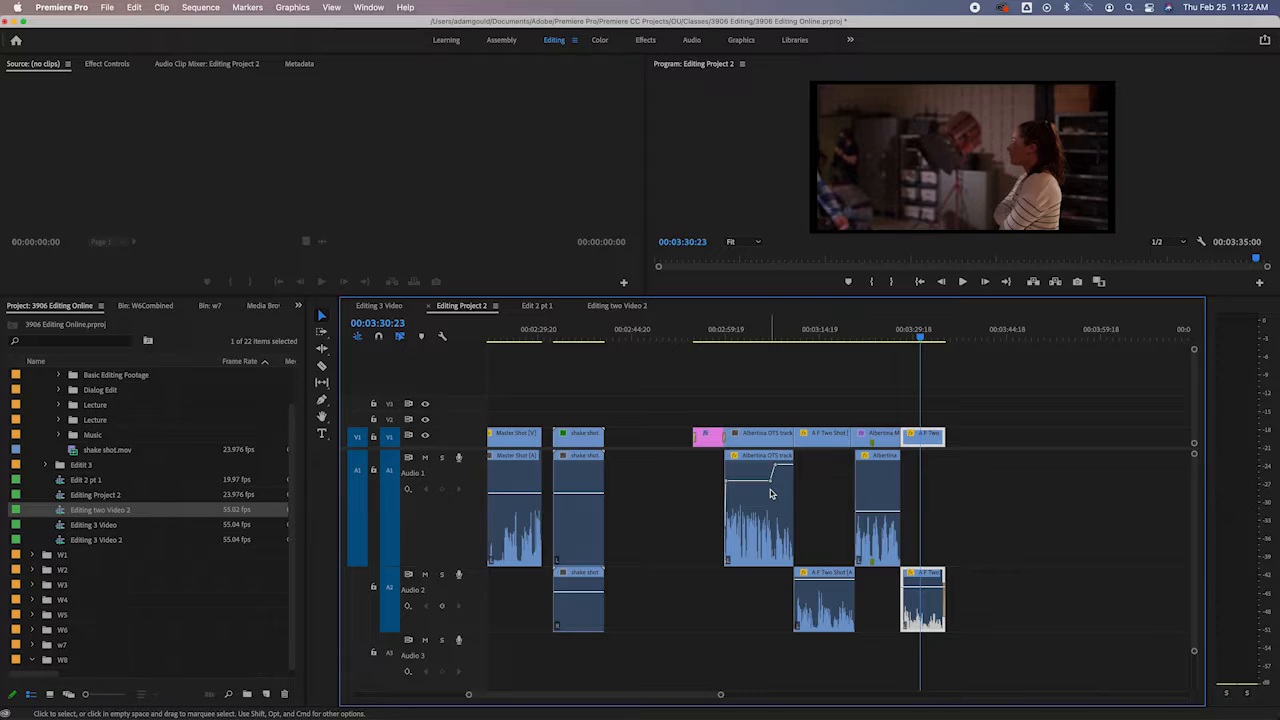
scroll(982, 562, down, 4)
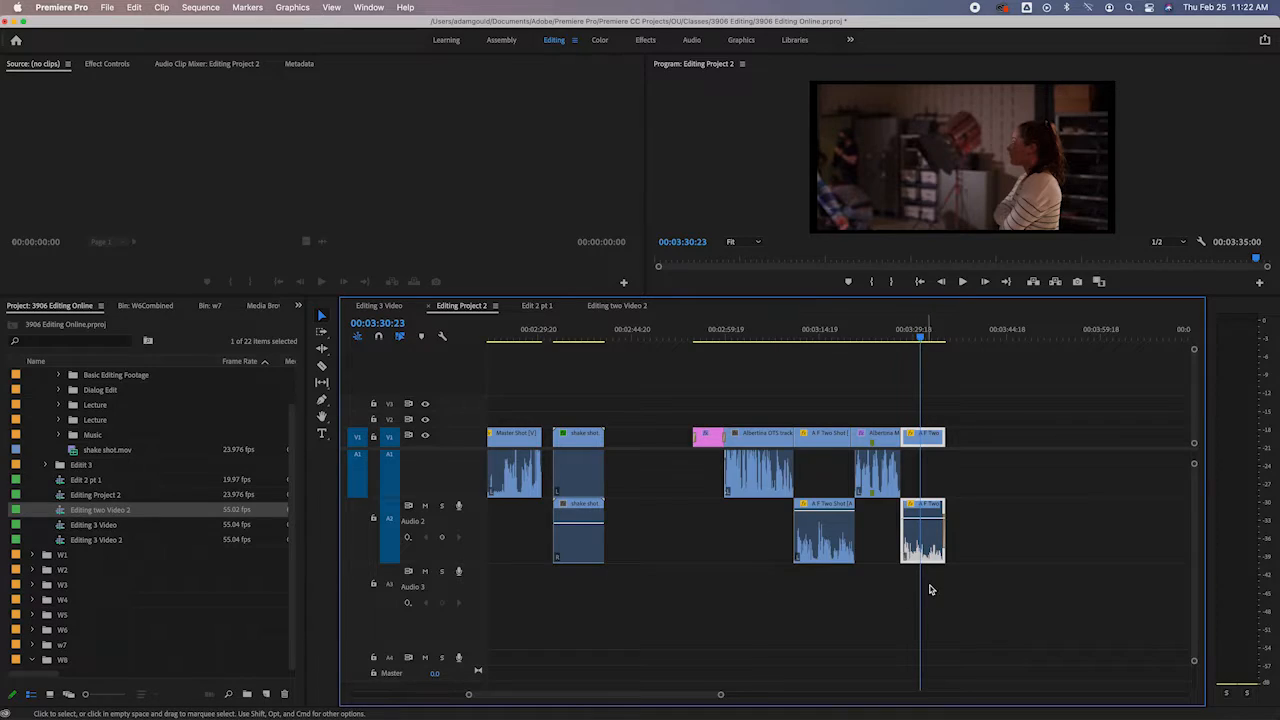
scroll(932, 590, up, 4)
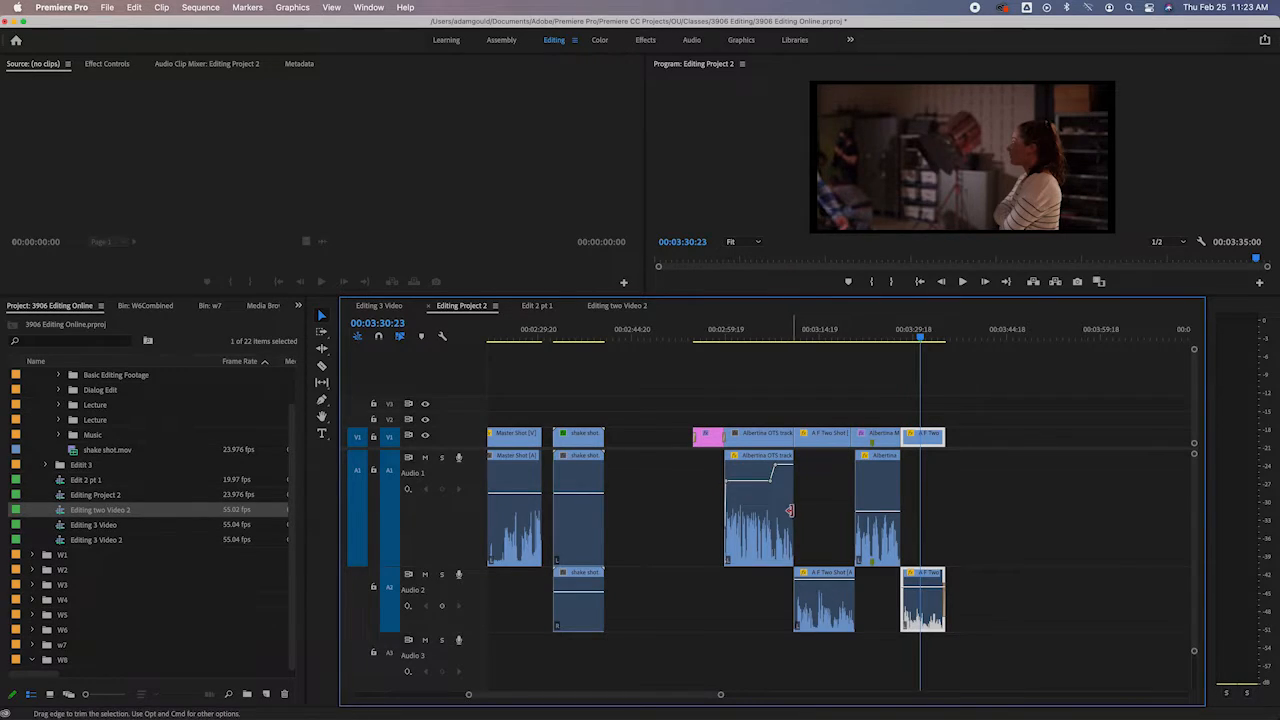
Step: Try moving the first A F Two Shot audio back to Audio 1 with an audio transition at the Albertina OTS cut, and undo both
click(790, 330)
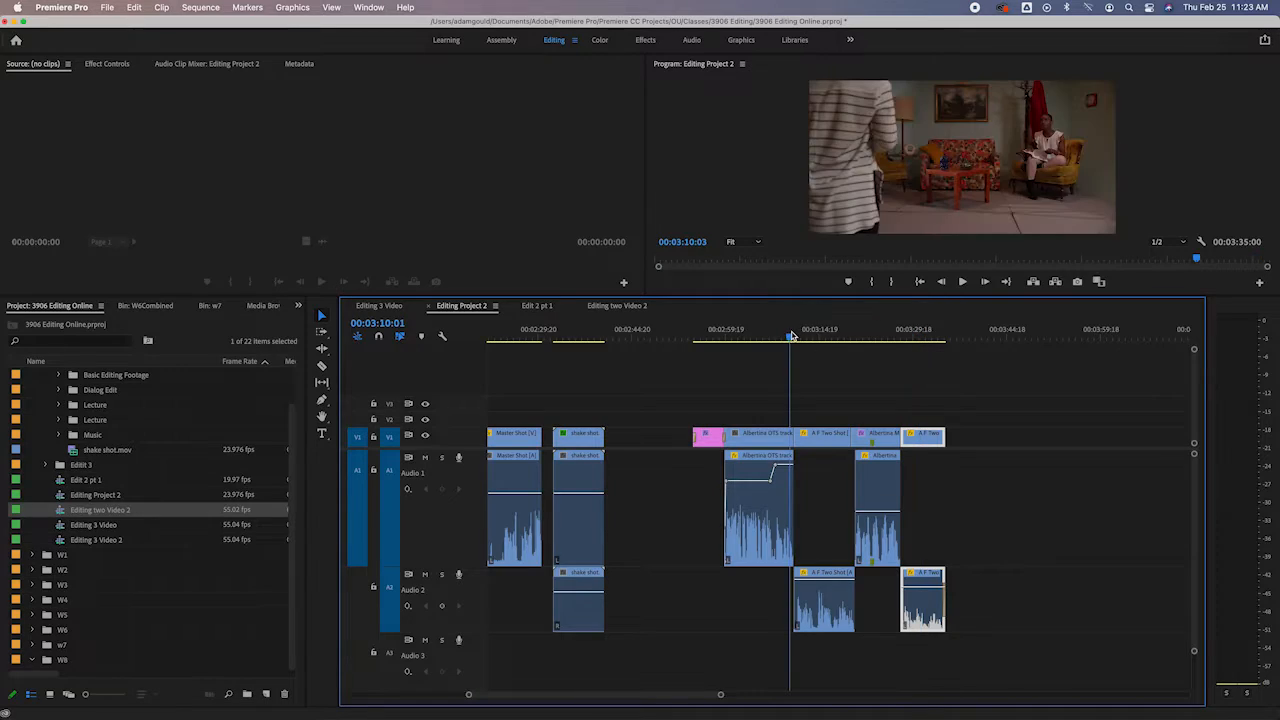
drag(824, 598, 815, 515)
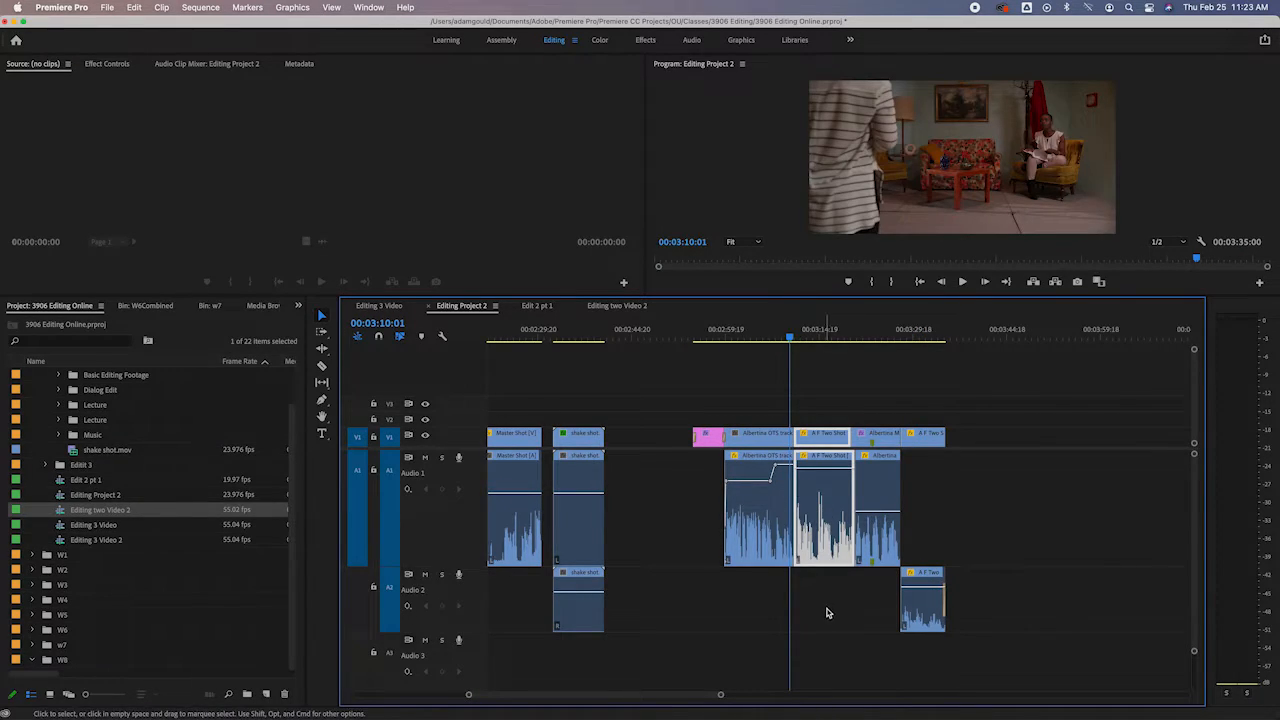
click(837, 615)
right_click(796, 504)
click(837, 596)
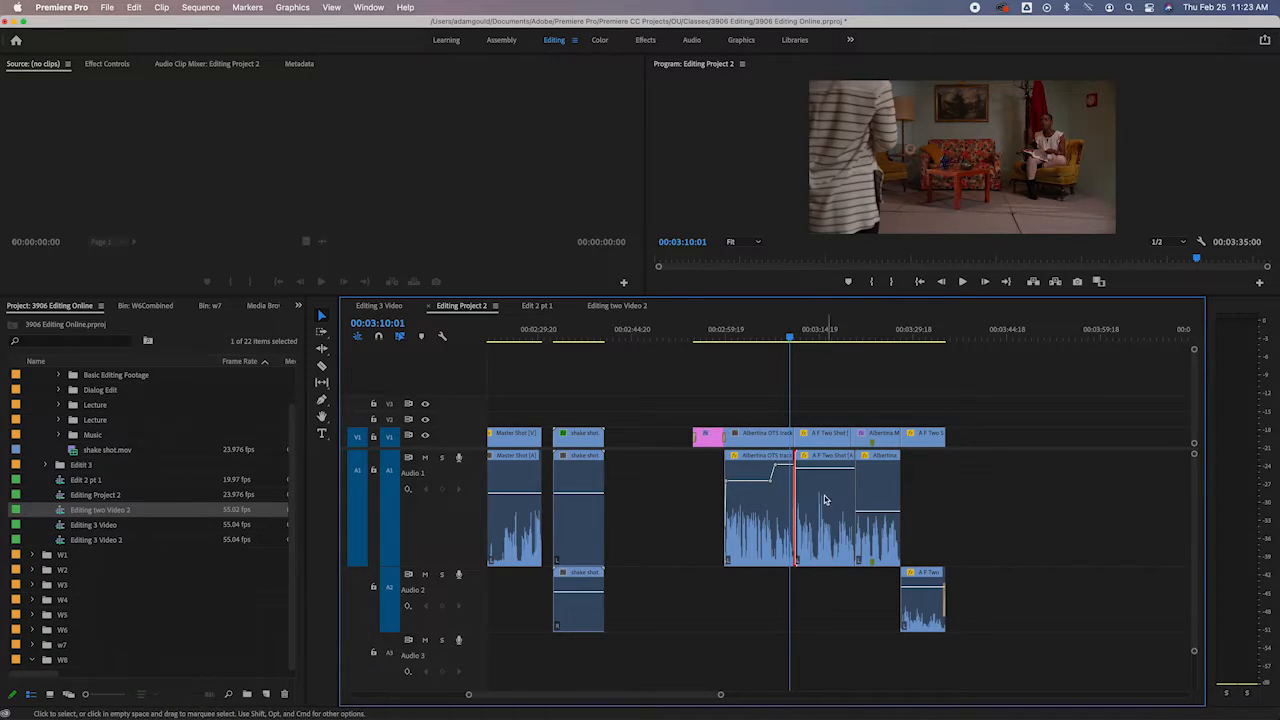
key(equal)
key(equal)
key(equal)
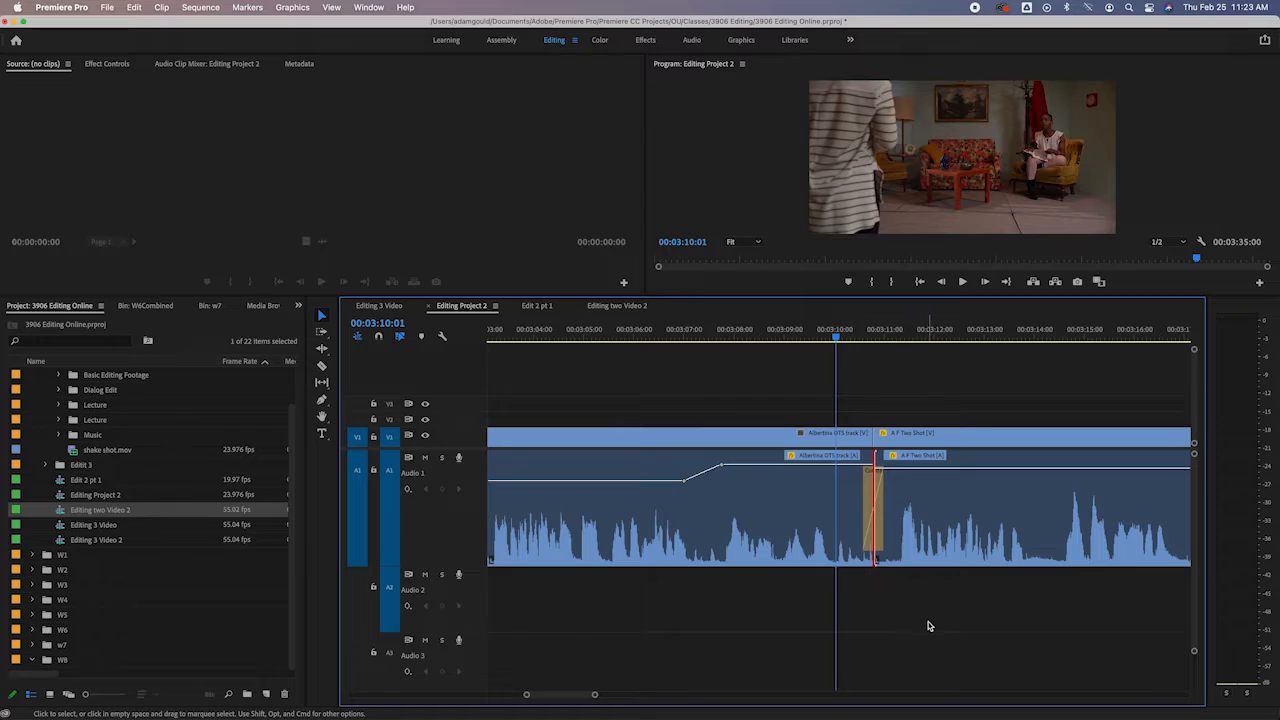
key(super+z)
key(super+z)
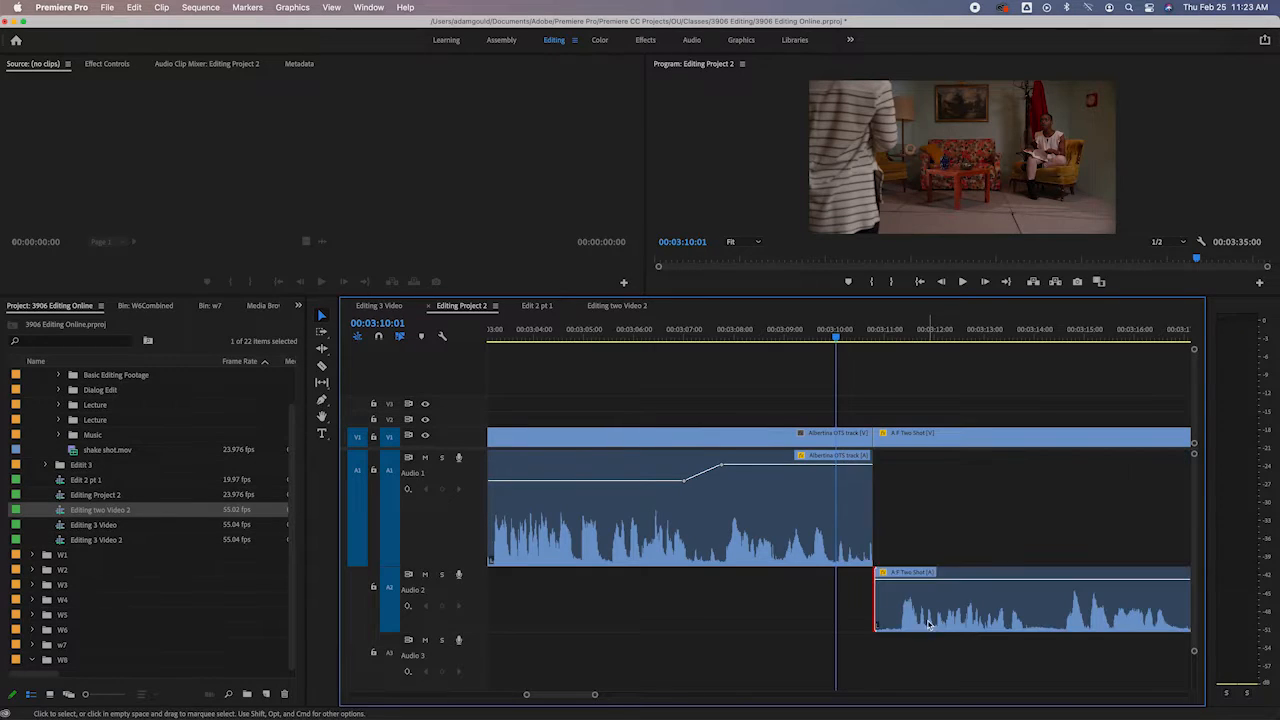
Step: Overlap the audio at the cut by extending the Albertina OTS end slightly later and the A F Two Shot start slightly earlier
click(905, 518)
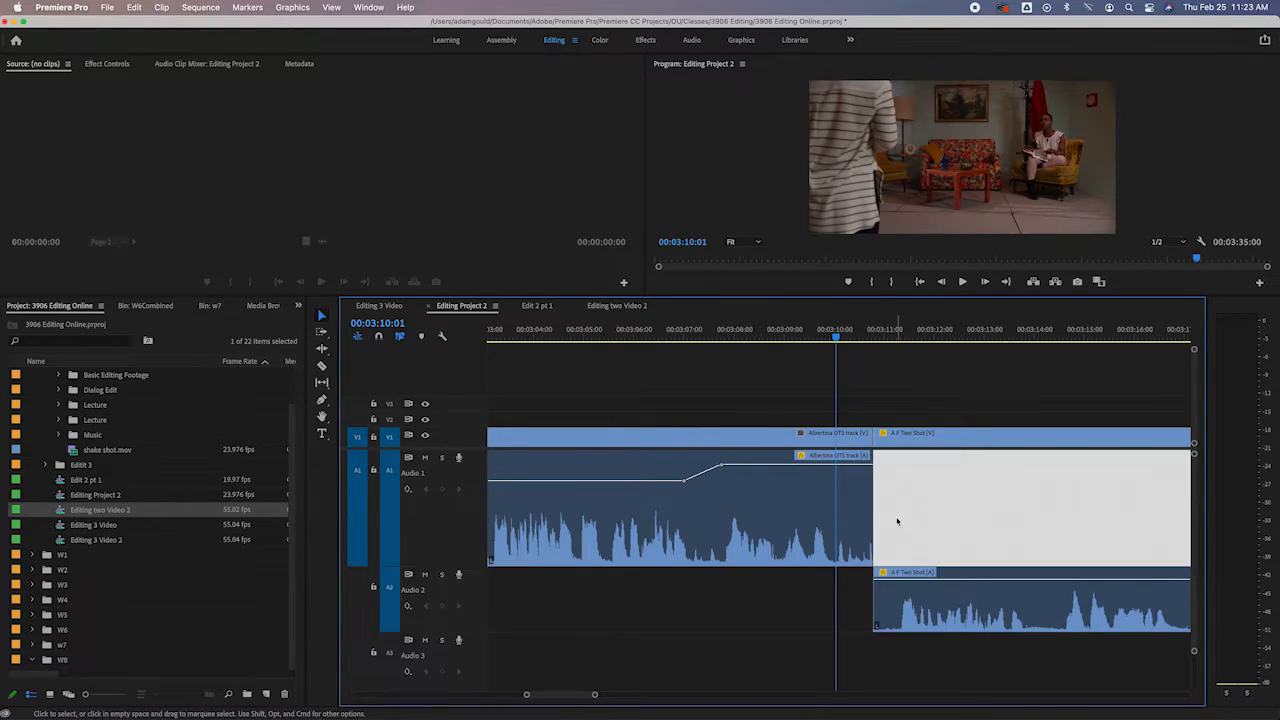
drag(871, 517, 877, 518)
drag(874, 591, 865, 590)
Step: Try fading out the end of the Albertina OTS audio with Pen tool volume keyframes, and undo the fade
key(p)
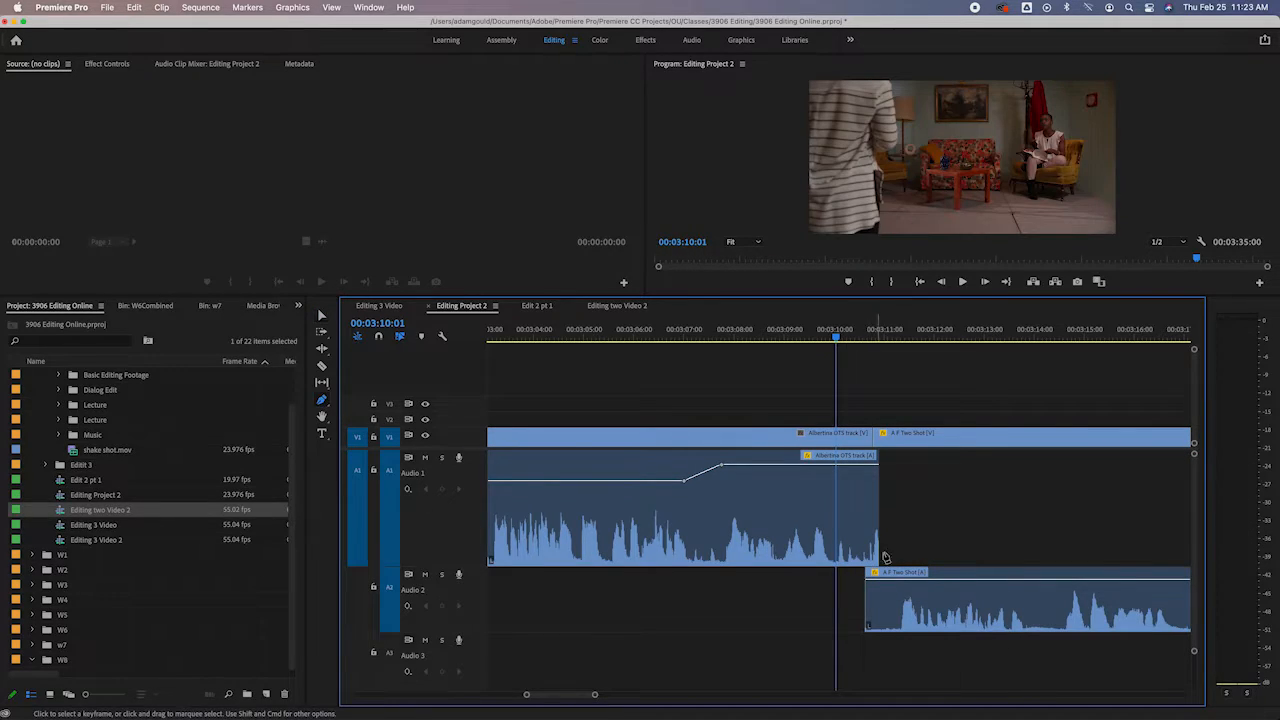
click(877, 470)
drag(878, 470, 869, 630)
click(870, 587)
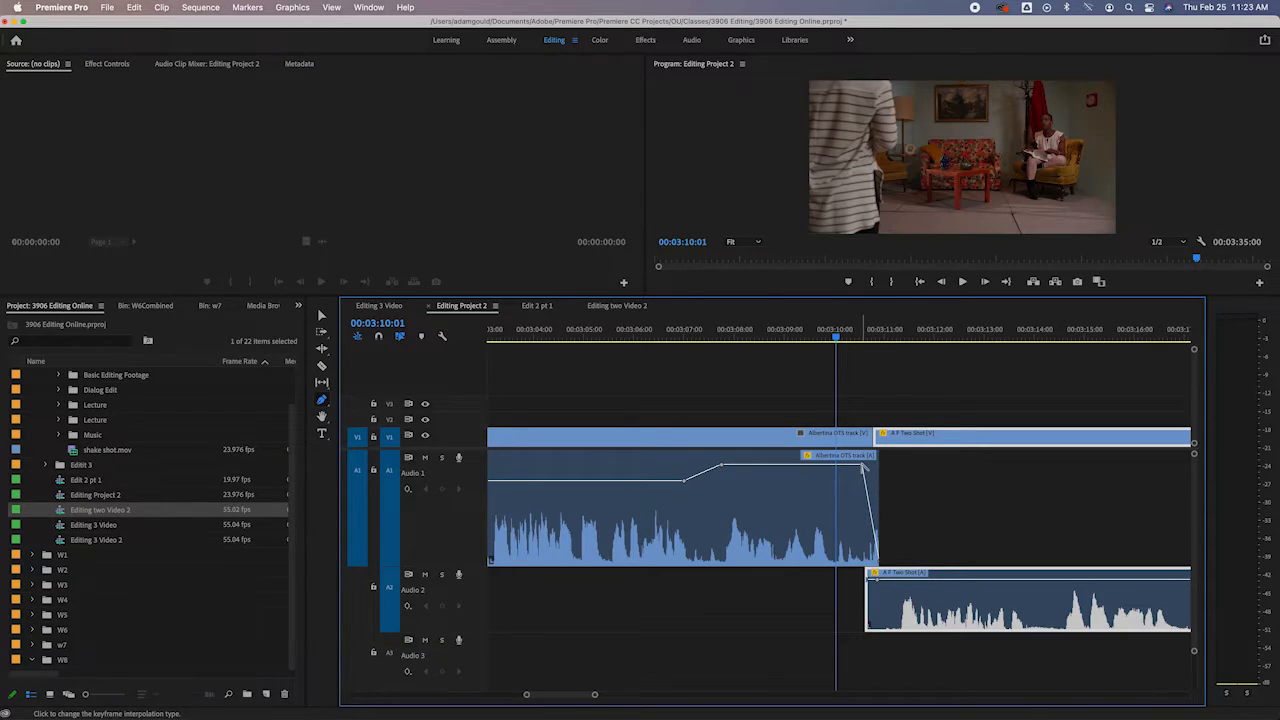
key(super+z)
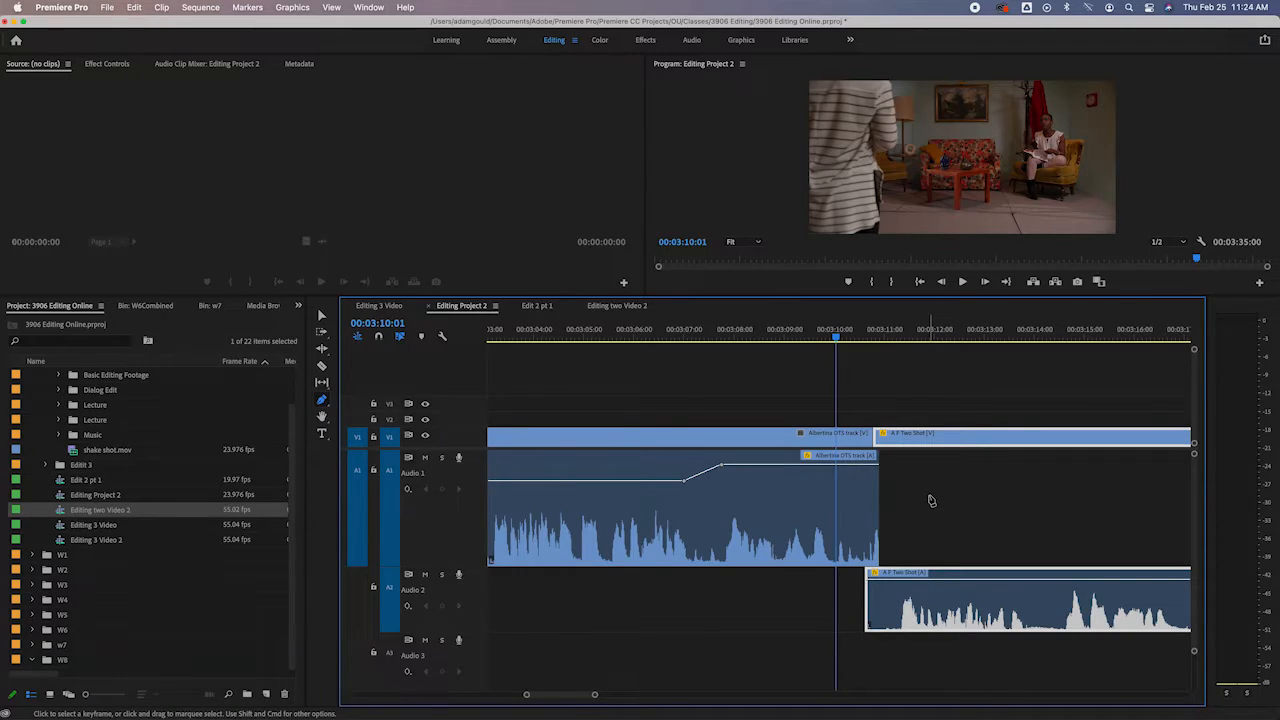
Step: Return to the Selection tool and undo the two audio extensions at the Albertina OTS and A F Two Shot cut
key(v)
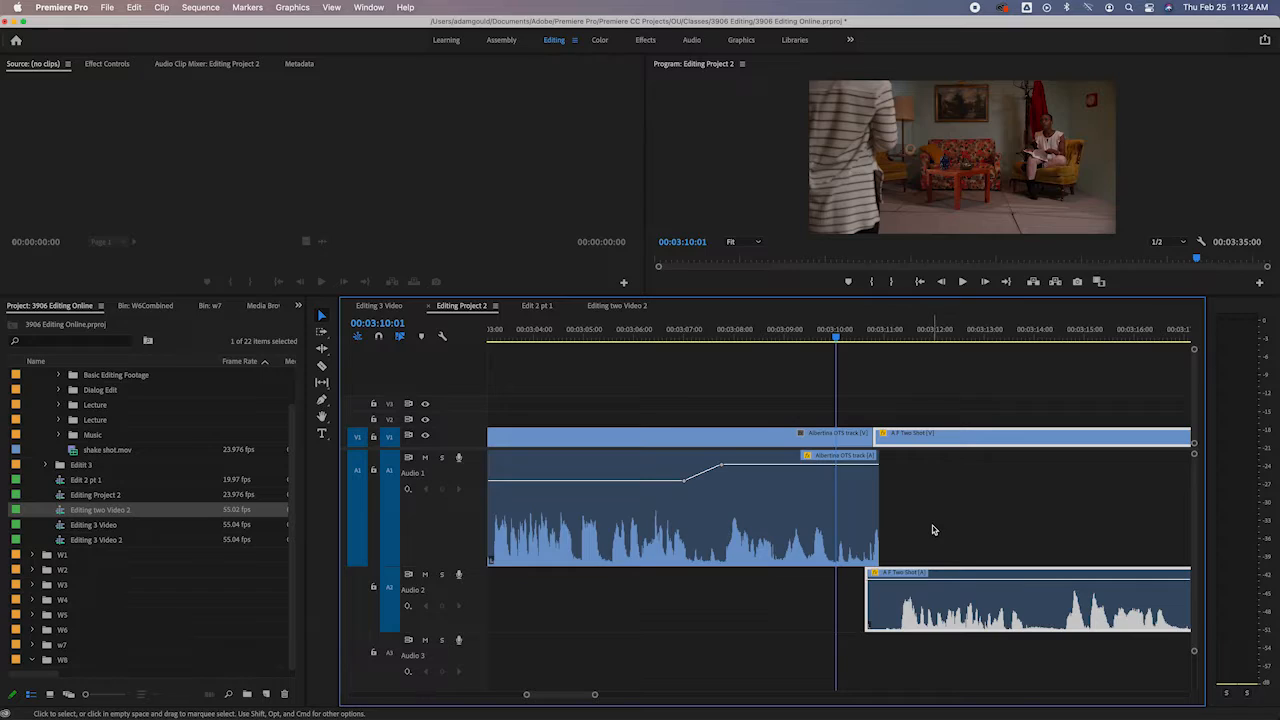
key(super+z)
key(super+z)
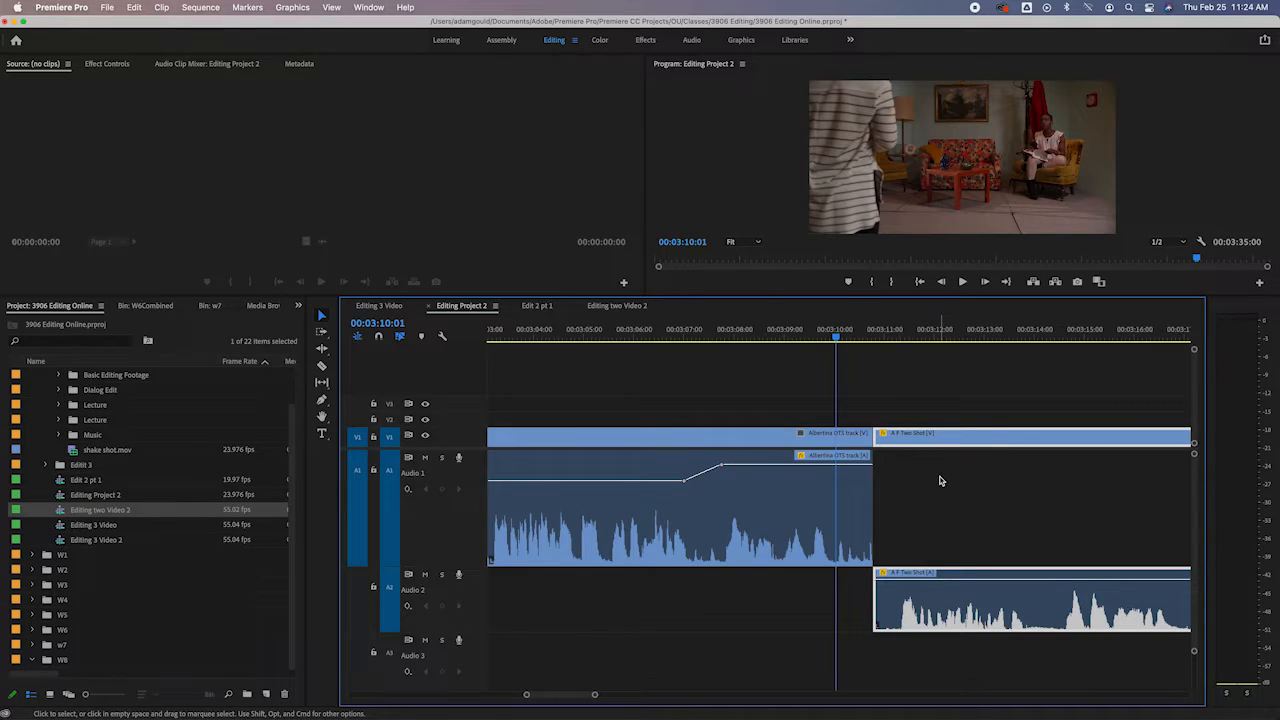
Step: Return to the start of the sequence and scrub through the first Albertina OTS and A F Two Shot clips to examine the shots
scroll(938, 481, right, 5)
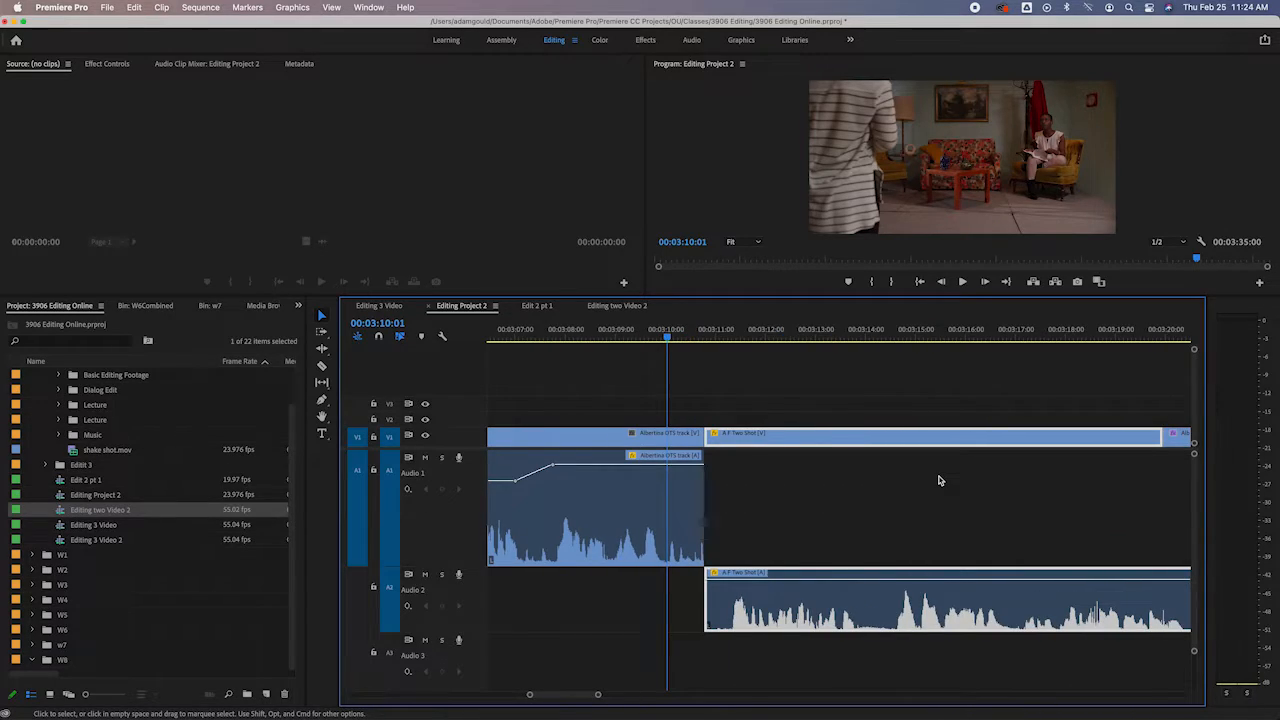
key(minus)
key(minus)
key(minus)
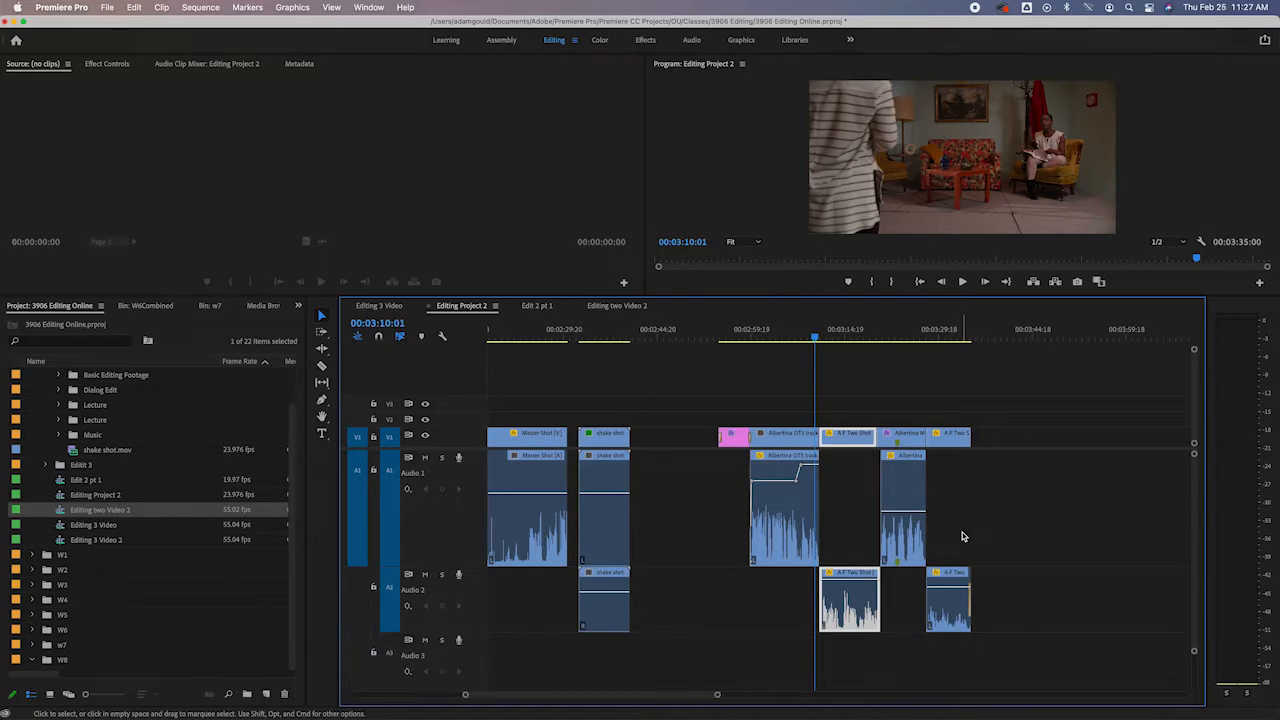
click(780, 336)
key(Home)
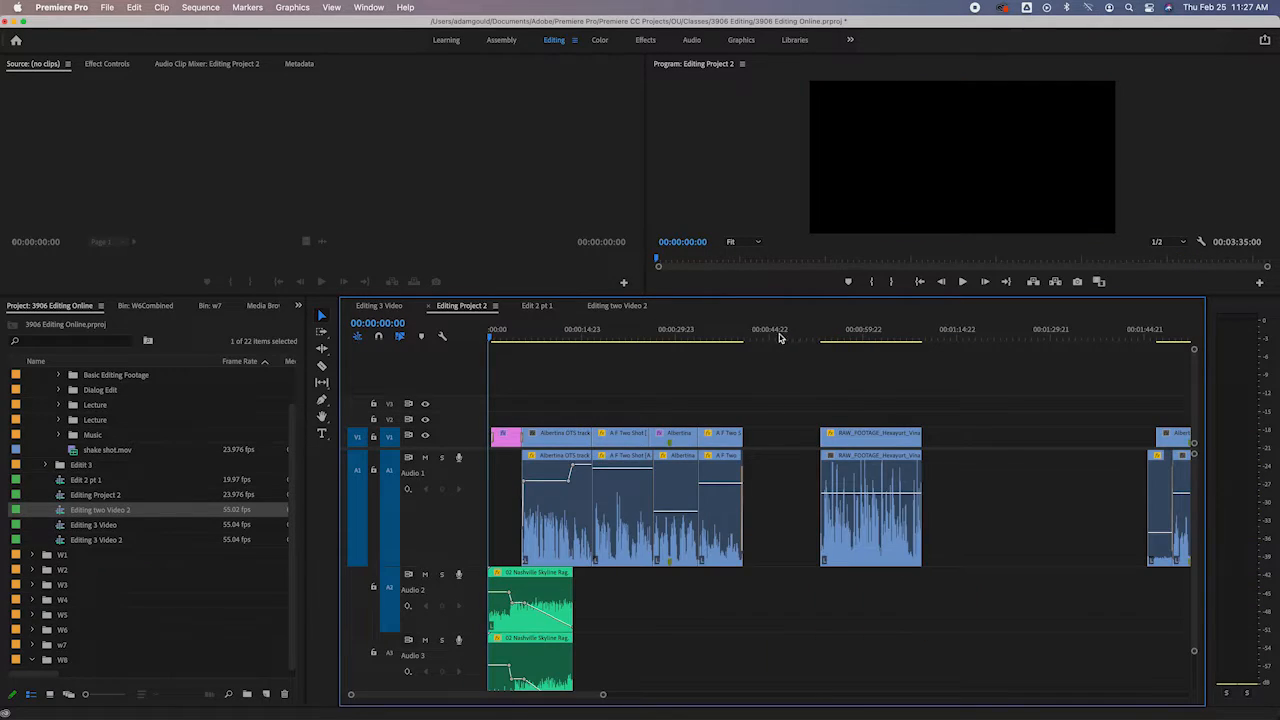
click(561, 337)
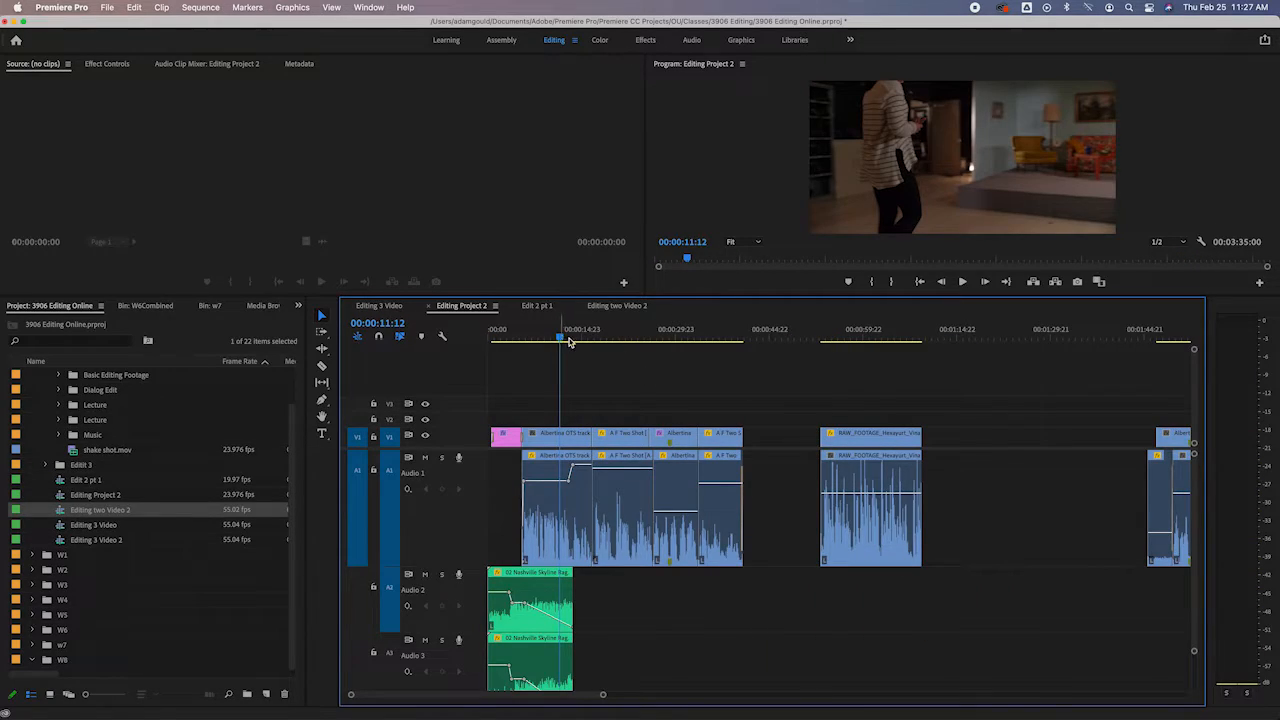
drag(561, 337, 577, 340)
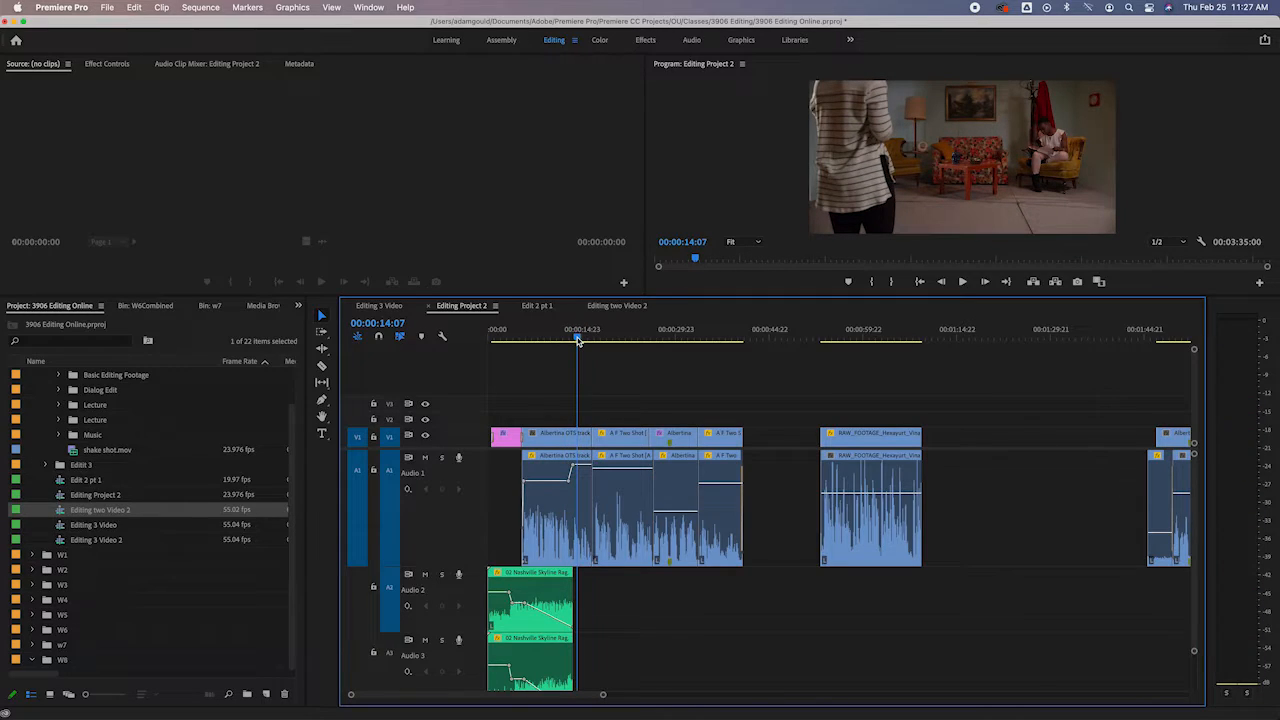
mouse_move(577, 340)
mouse_down()
mouse_move(622, 338)
mouse_move(570, 335)
mouse_up()
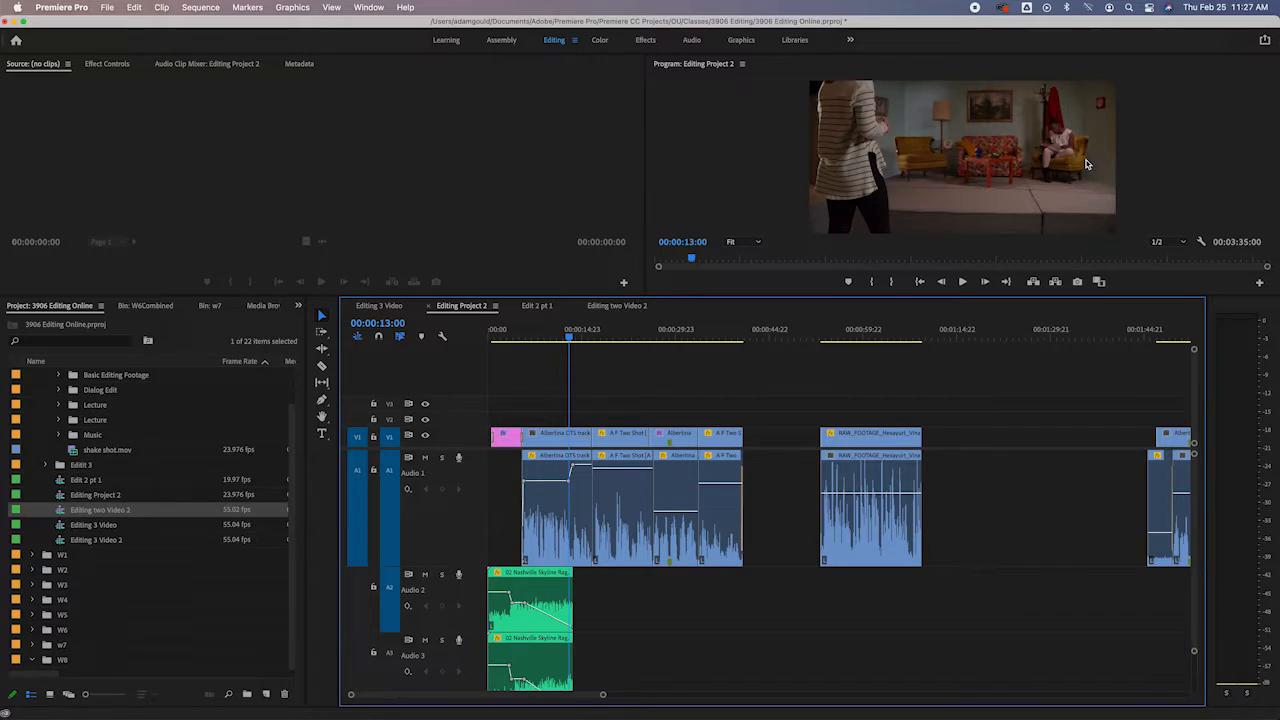
click(625, 336)
drag(626, 336, 628, 342)
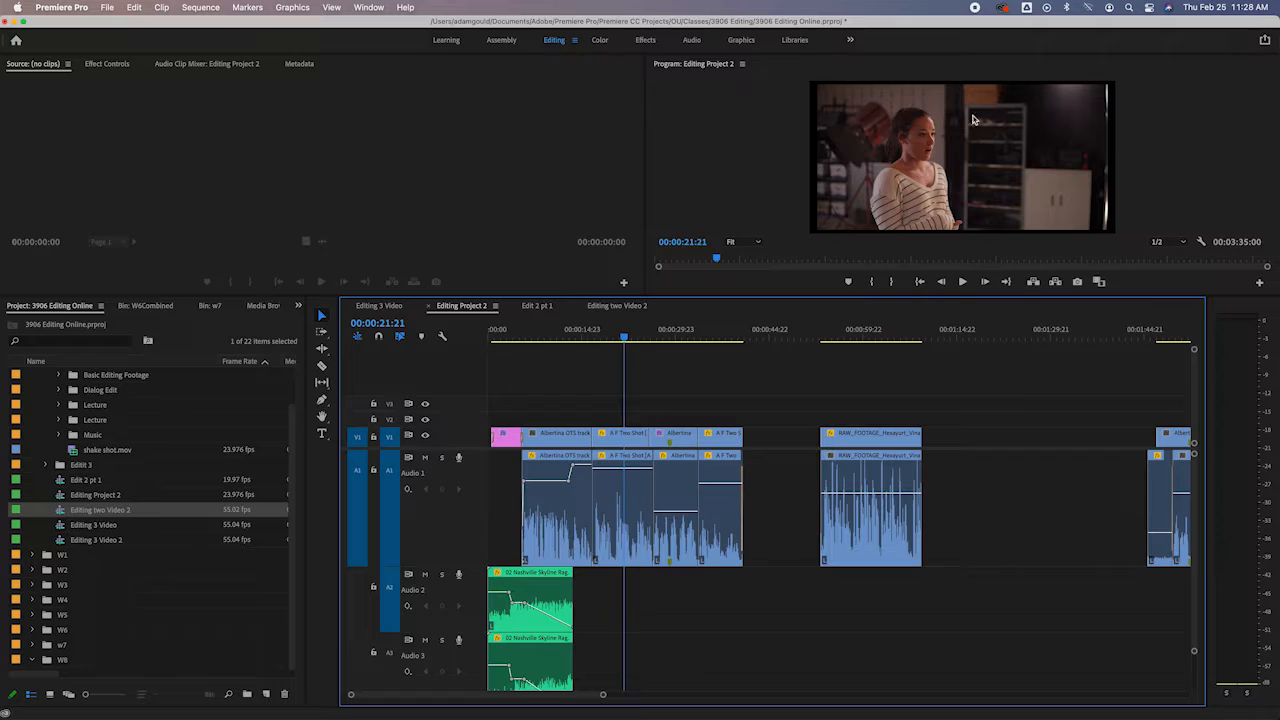
drag(719, 333, 624, 342)
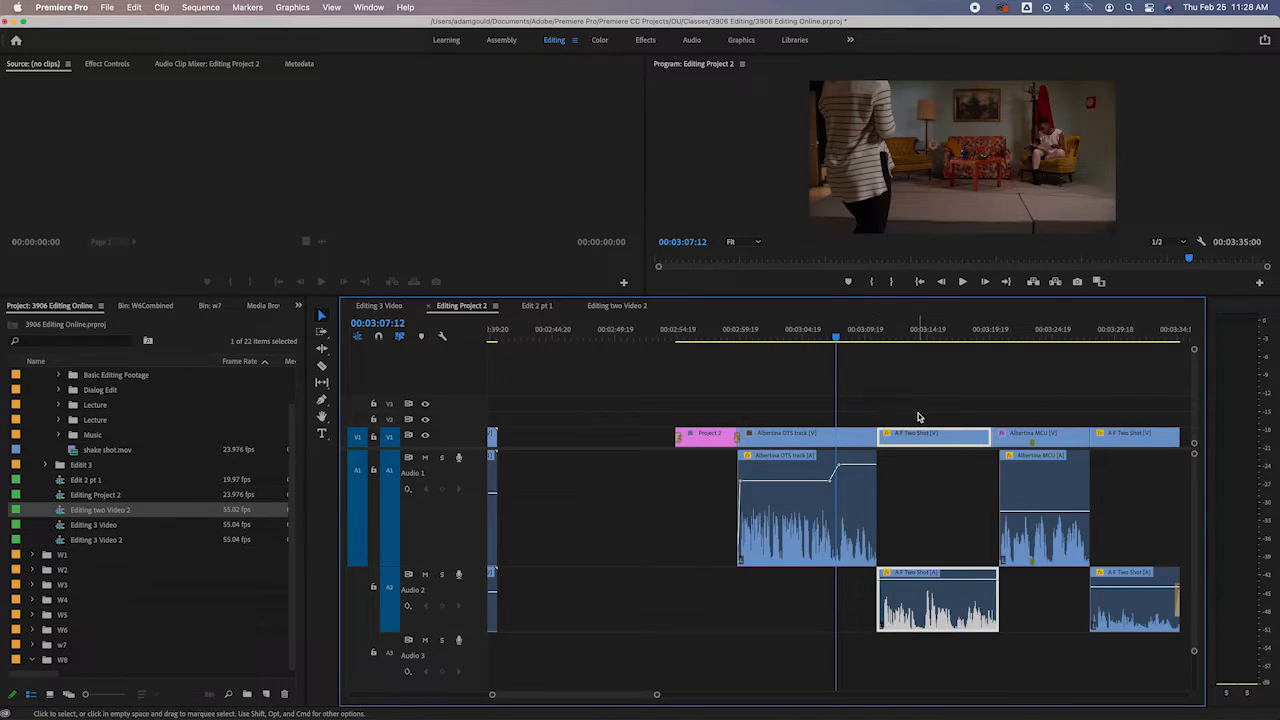
Step: Scrub through the checkerboarded section after the Project 2 title, comparing the shots around the A F Two Shot and Albertina MCU cut
scroll(917, 420, right, 4)
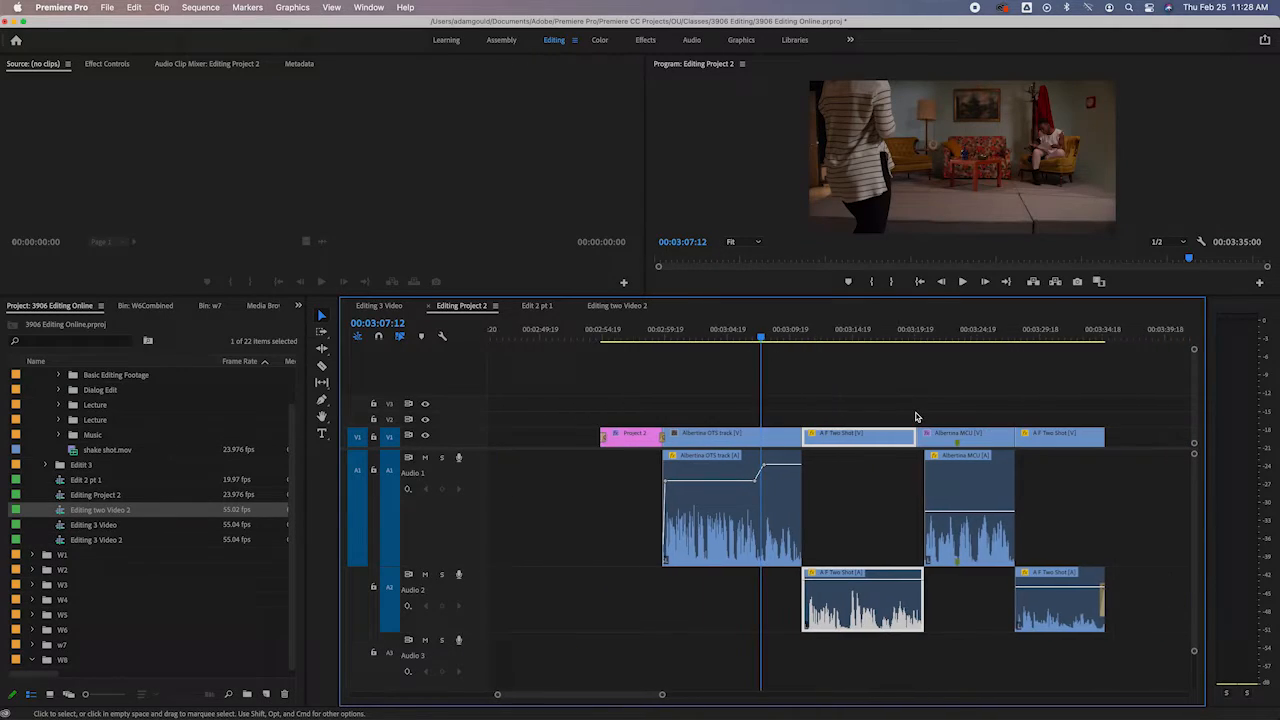
scroll(916, 417, left, 2)
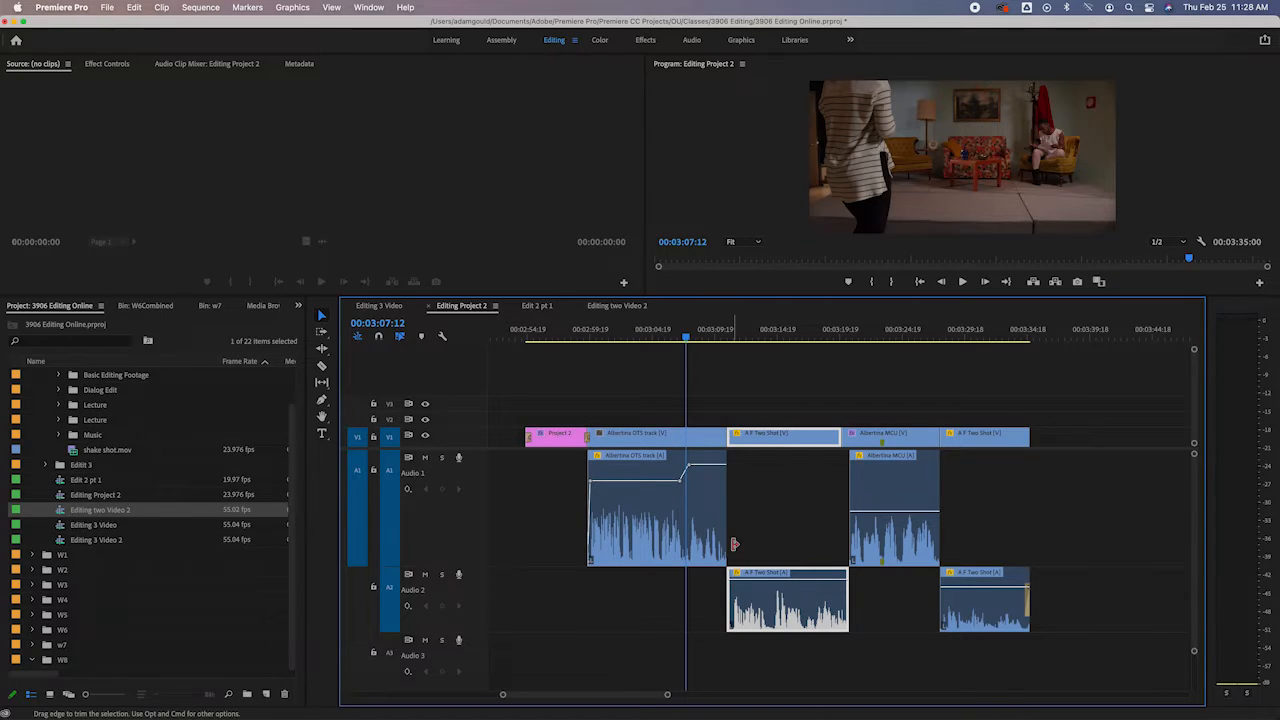
click(700, 338)
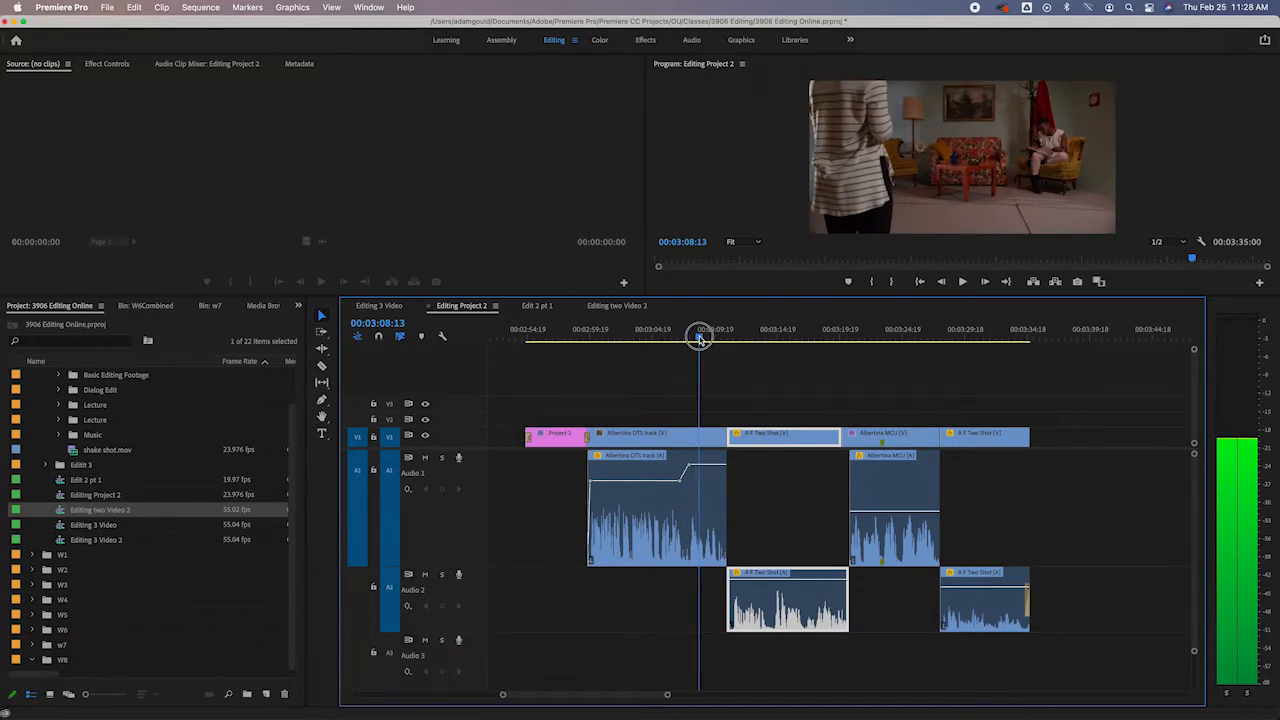
drag(700, 338, 717, 338)
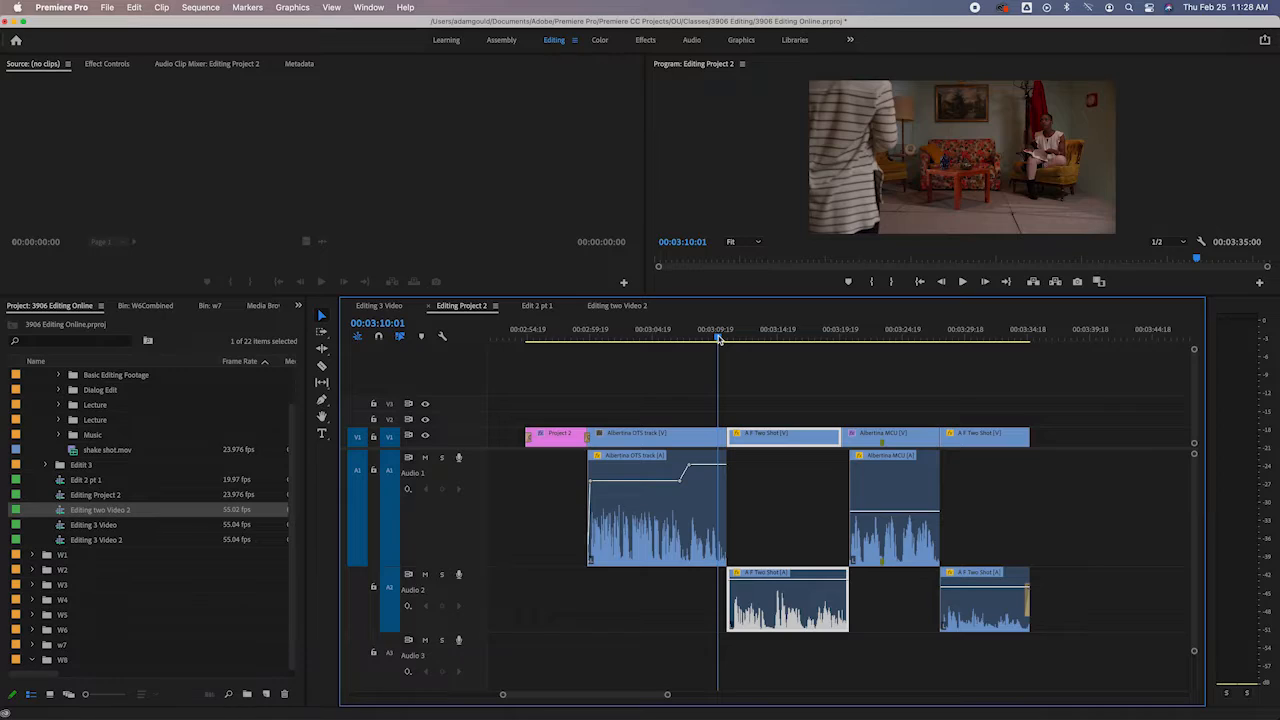
click(825, 338)
scroll(988, 403, right, 2)
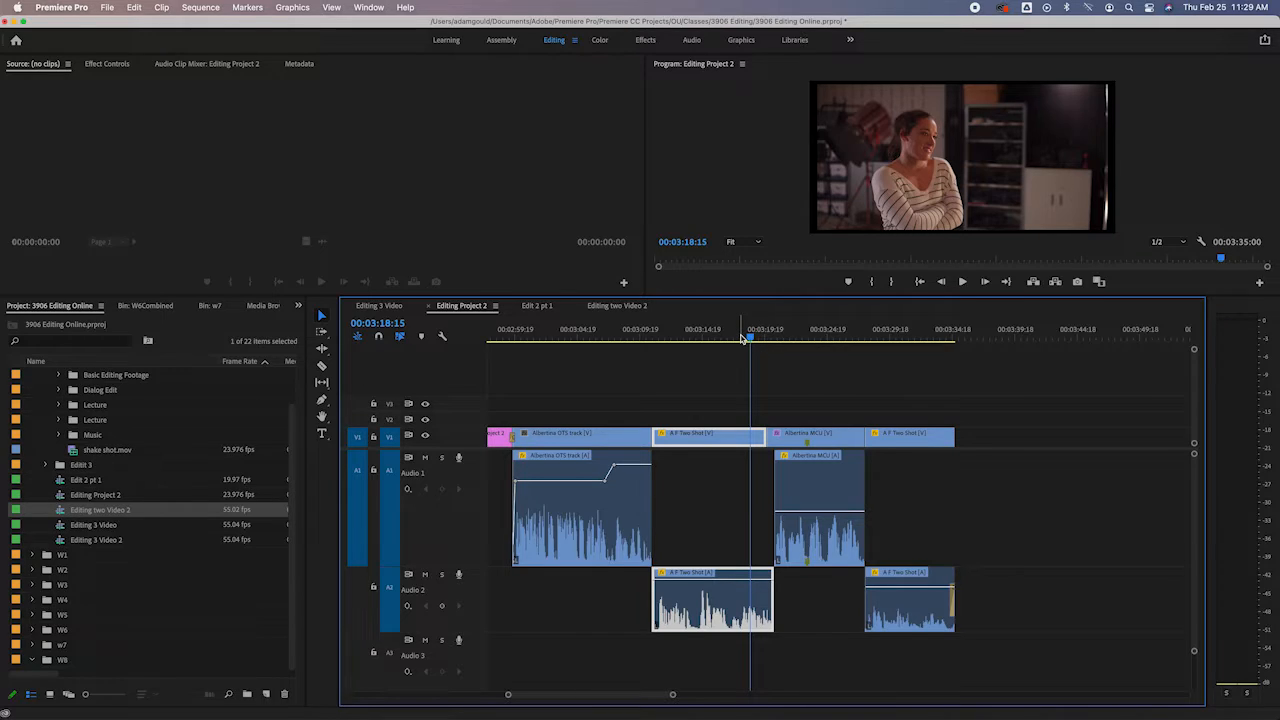
click(808, 337)
click(743, 337)
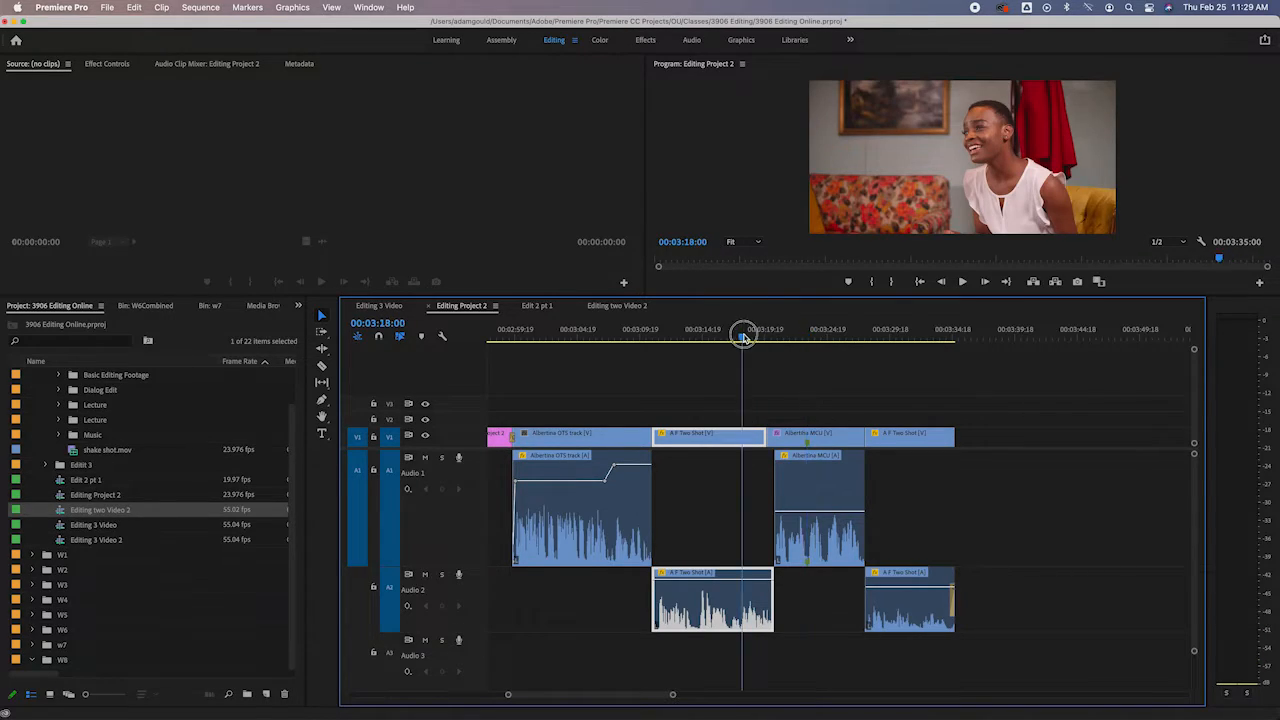
click(808, 334)
click(742, 334)
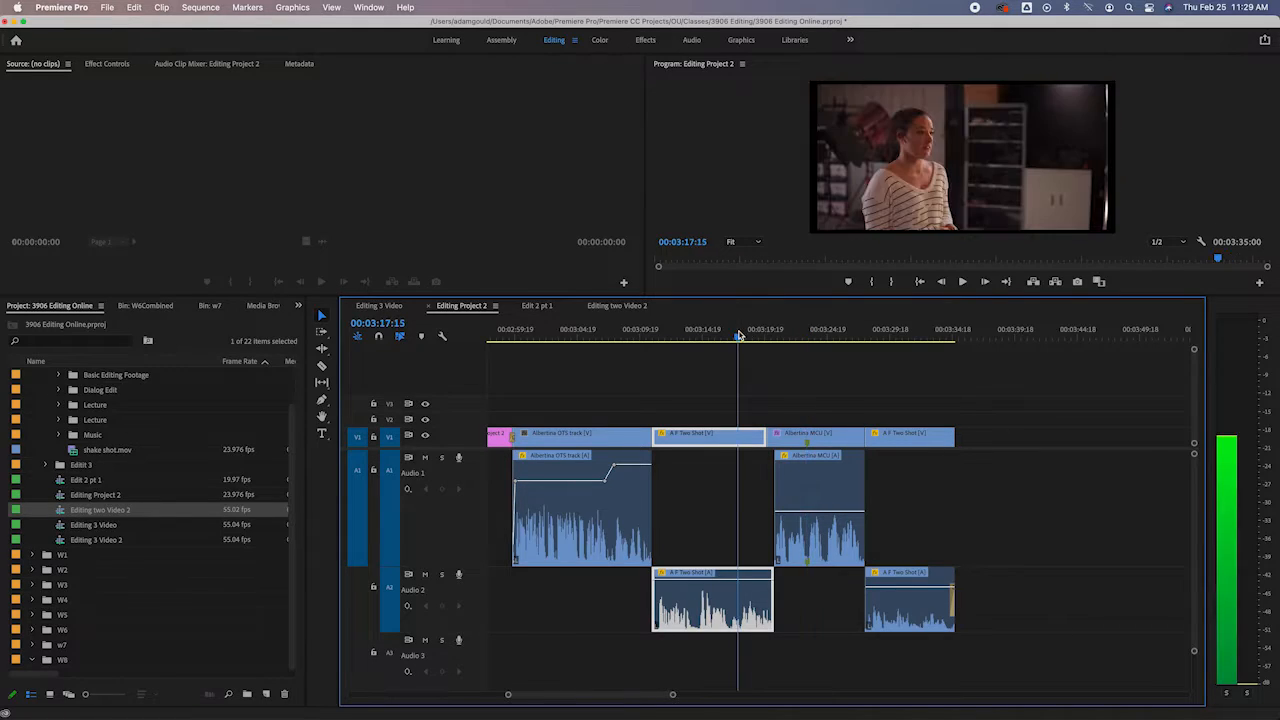
click(807, 336)
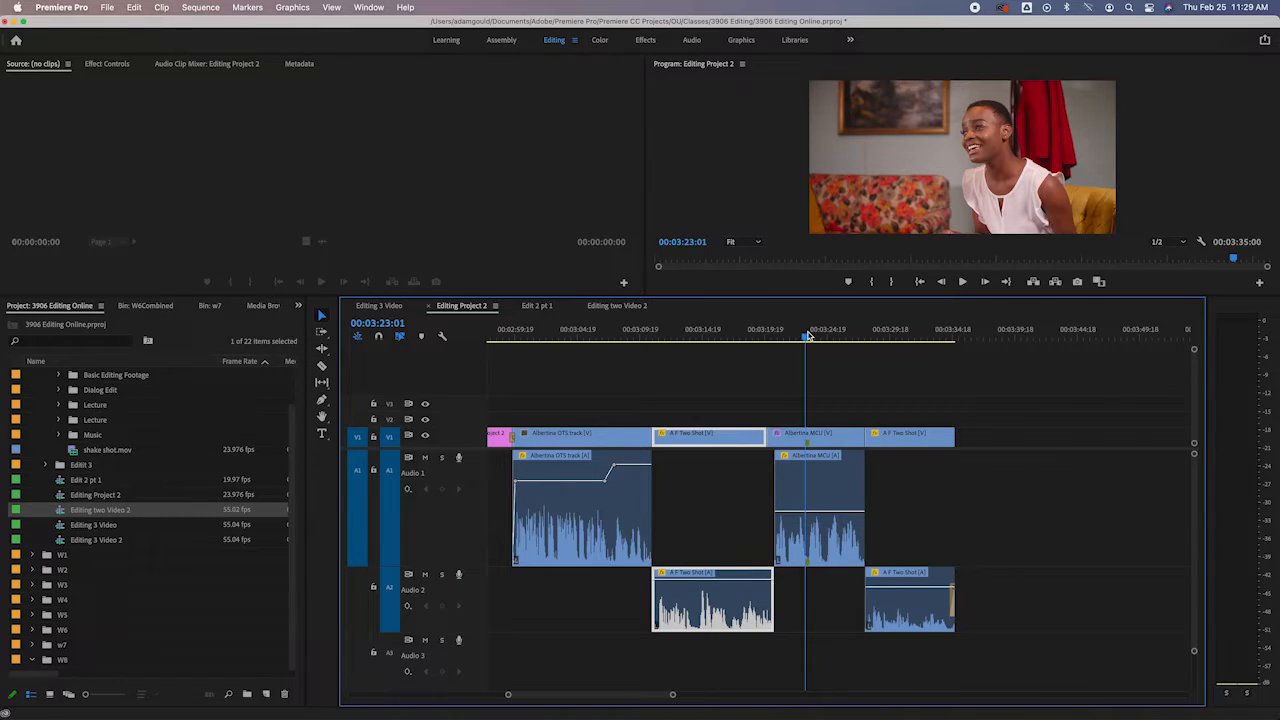
mouse_move(806, 336)
mouse_down()
mouse_move(767, 340)
mouse_move(800, 338)
mouse_up()
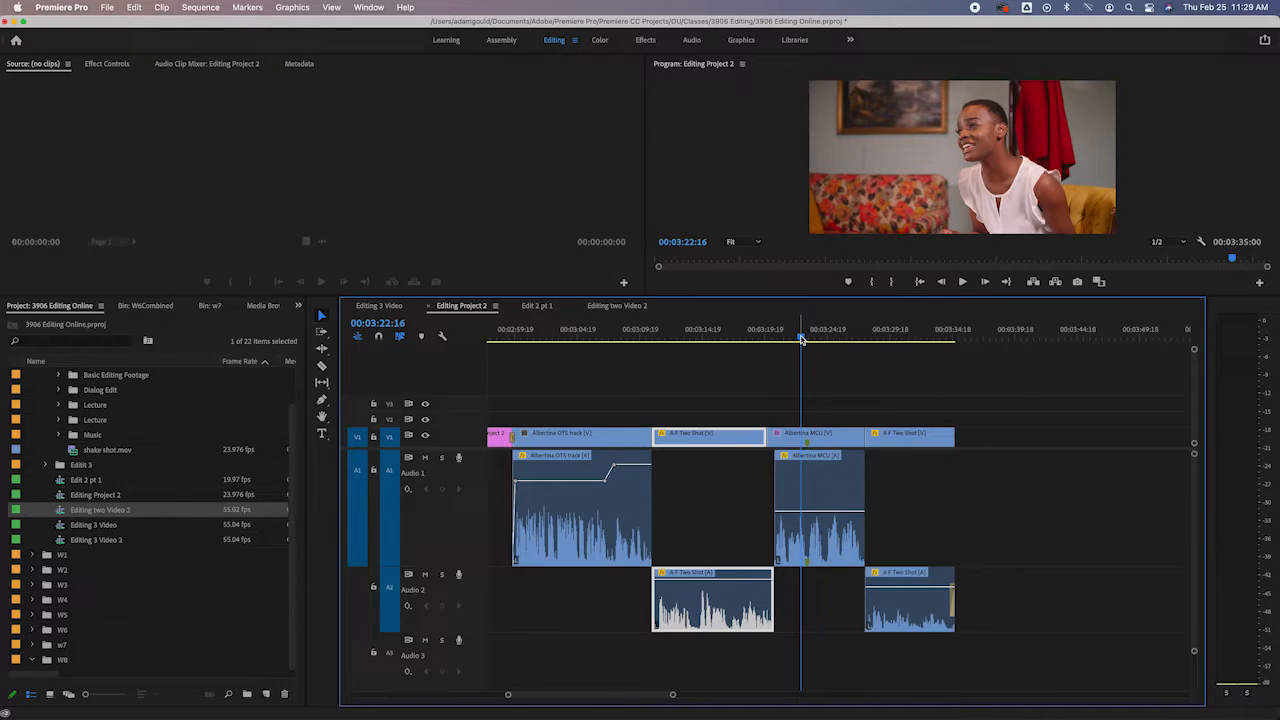
drag(801, 339, 758, 343)
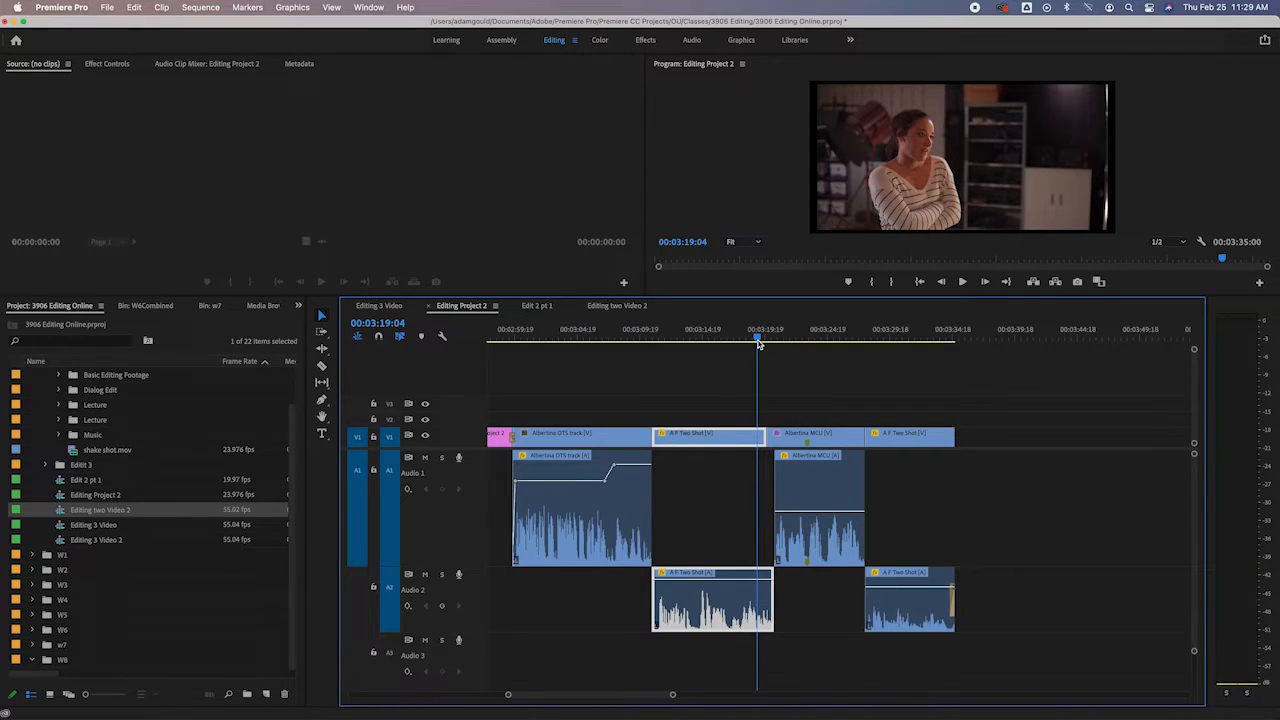
Step: Trim the Albertina MCU audio start and the first A F Two Shot audio end to meet exactly at their video cut
click(777, 462)
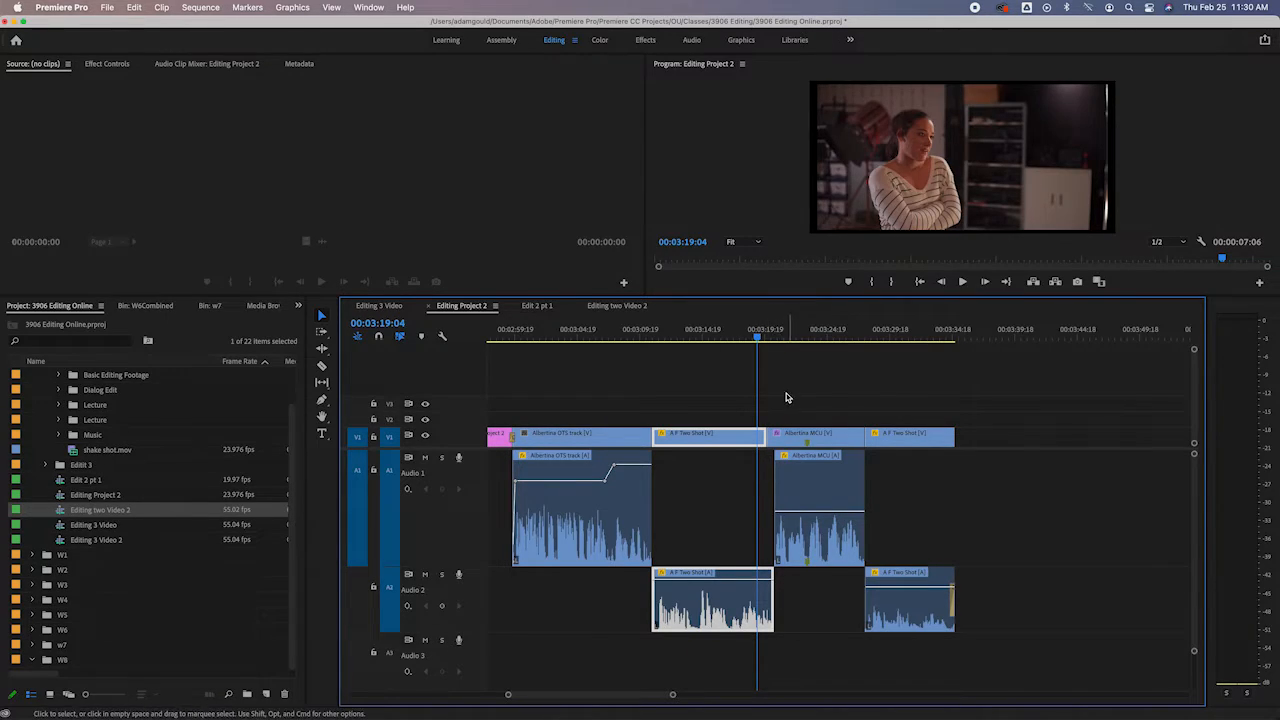
drag(775, 480, 768, 481)
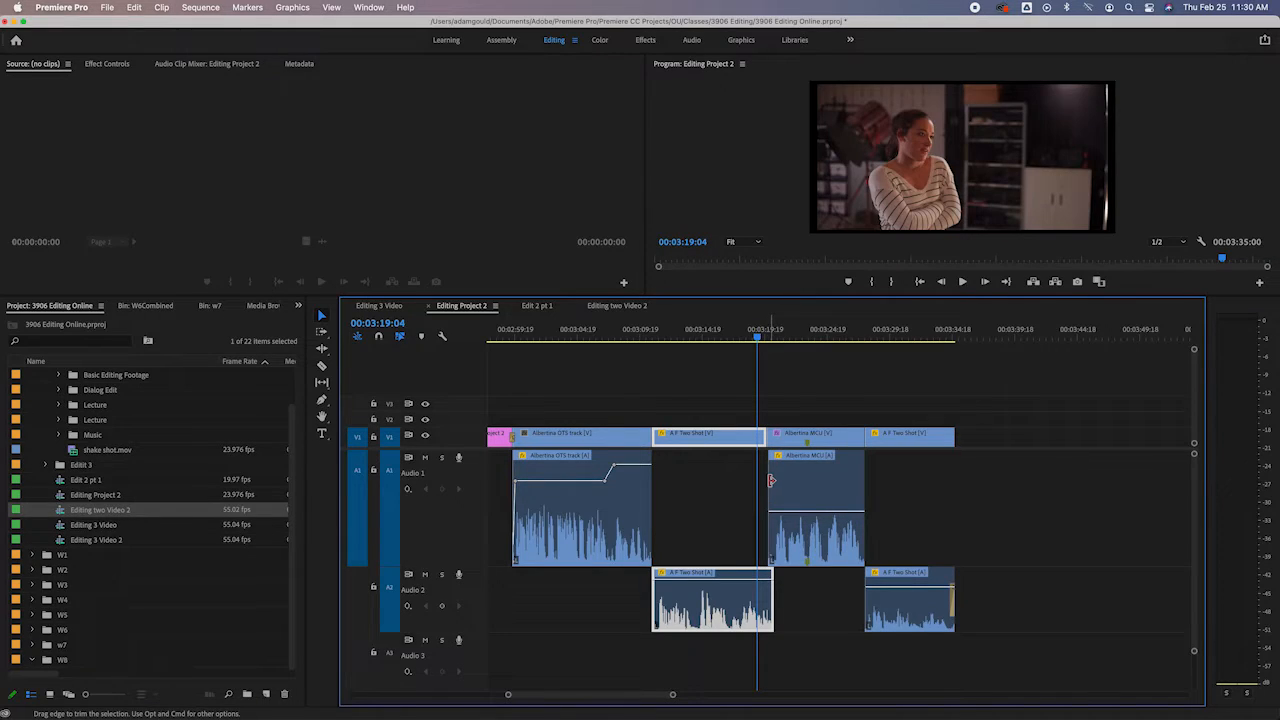
click(399, 336)
drag(767, 485, 766, 484)
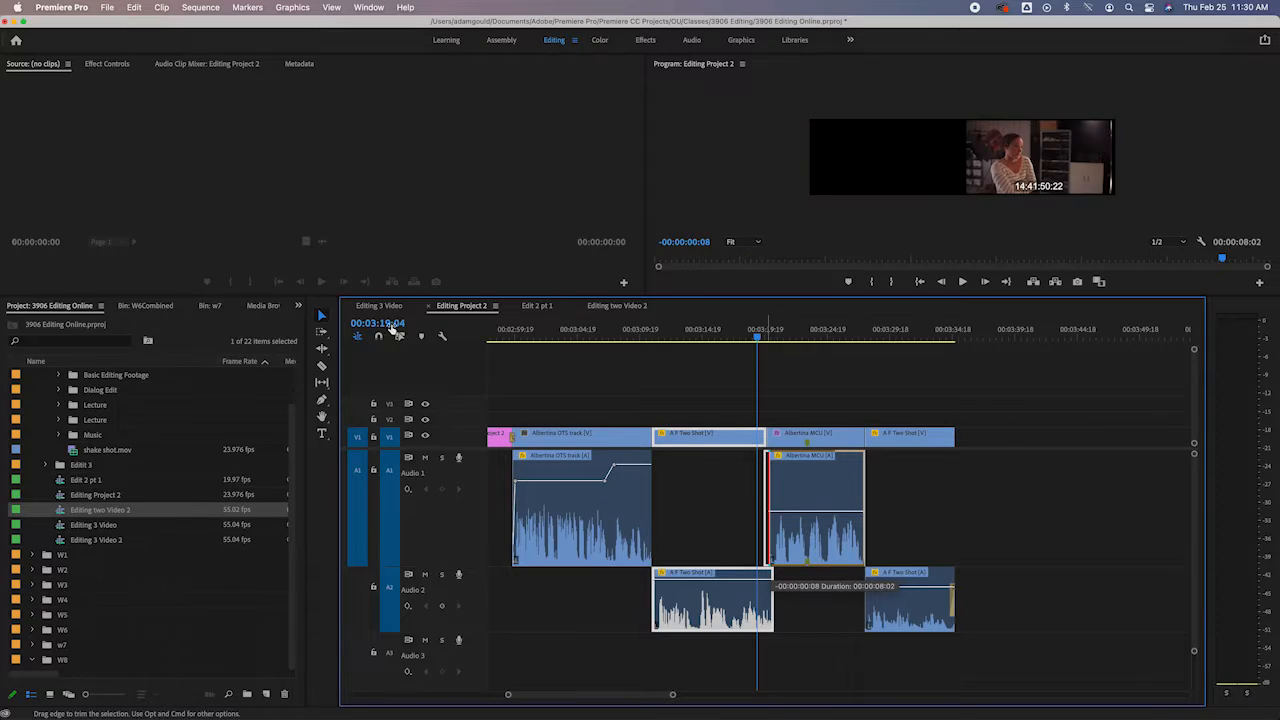
click(399, 336)
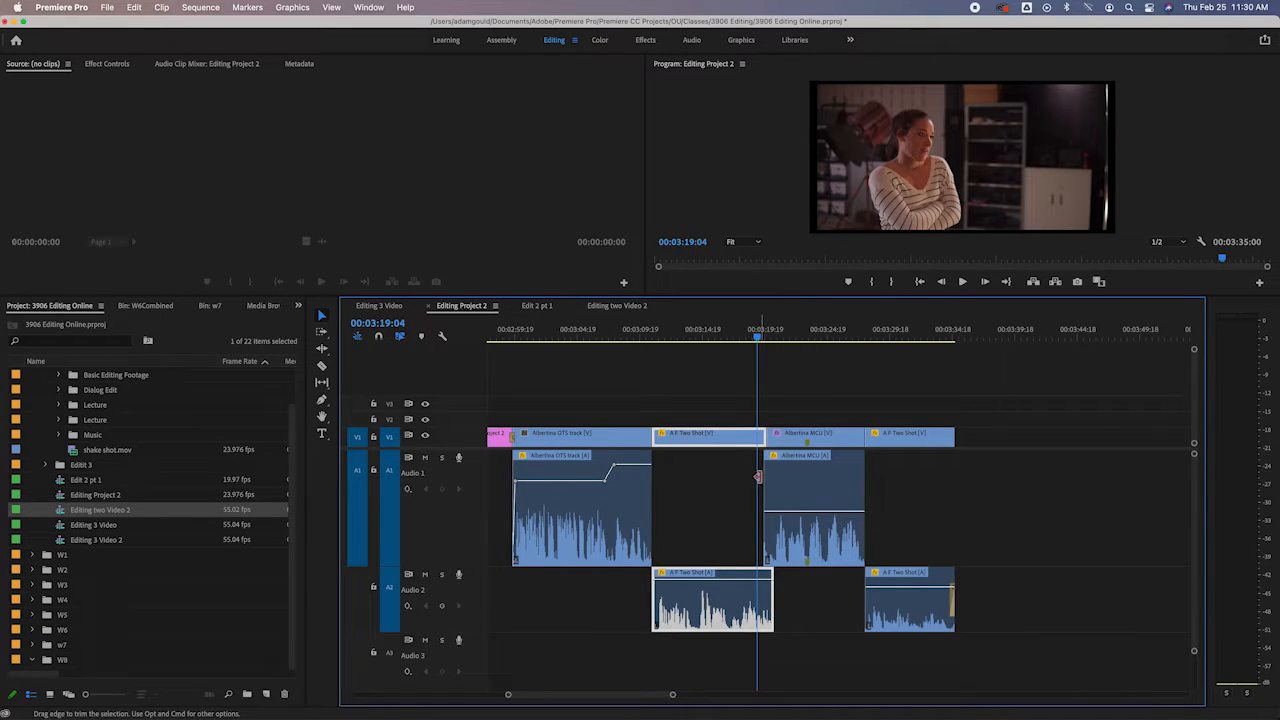
drag(769, 479, 767, 481)
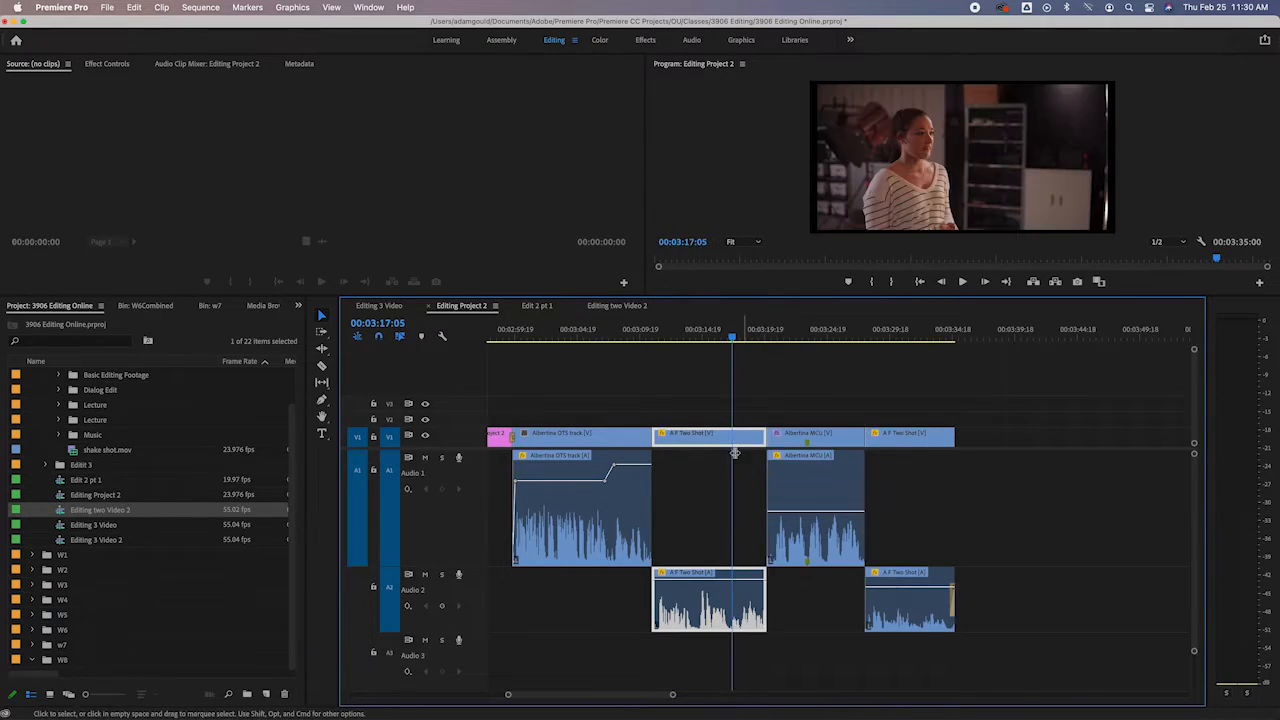
Step: Extend the A F Two Shot audio past the video cut to 00:03:20:15 and trim the Albertina MCU audio start to match
click(732, 337)
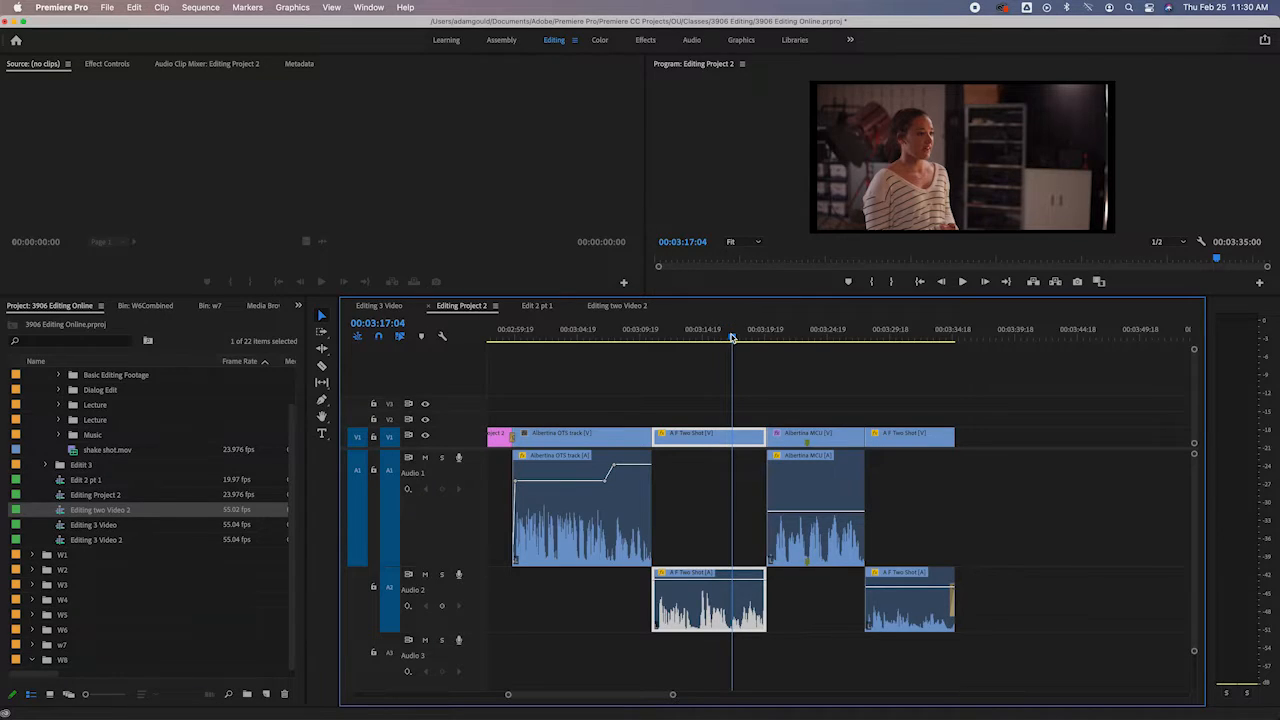
drag(732, 337, 806, 340)
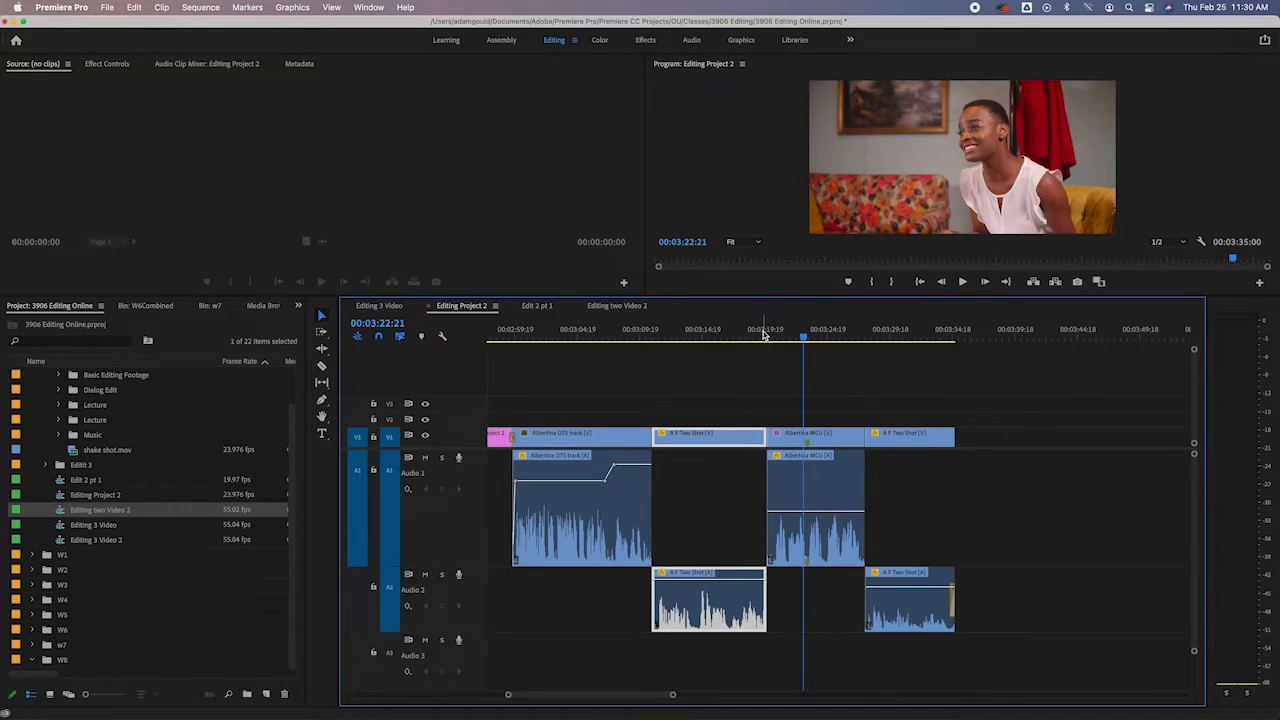
drag(765, 335, 764, 339)
key(equal)
key(equal)
key(equal)
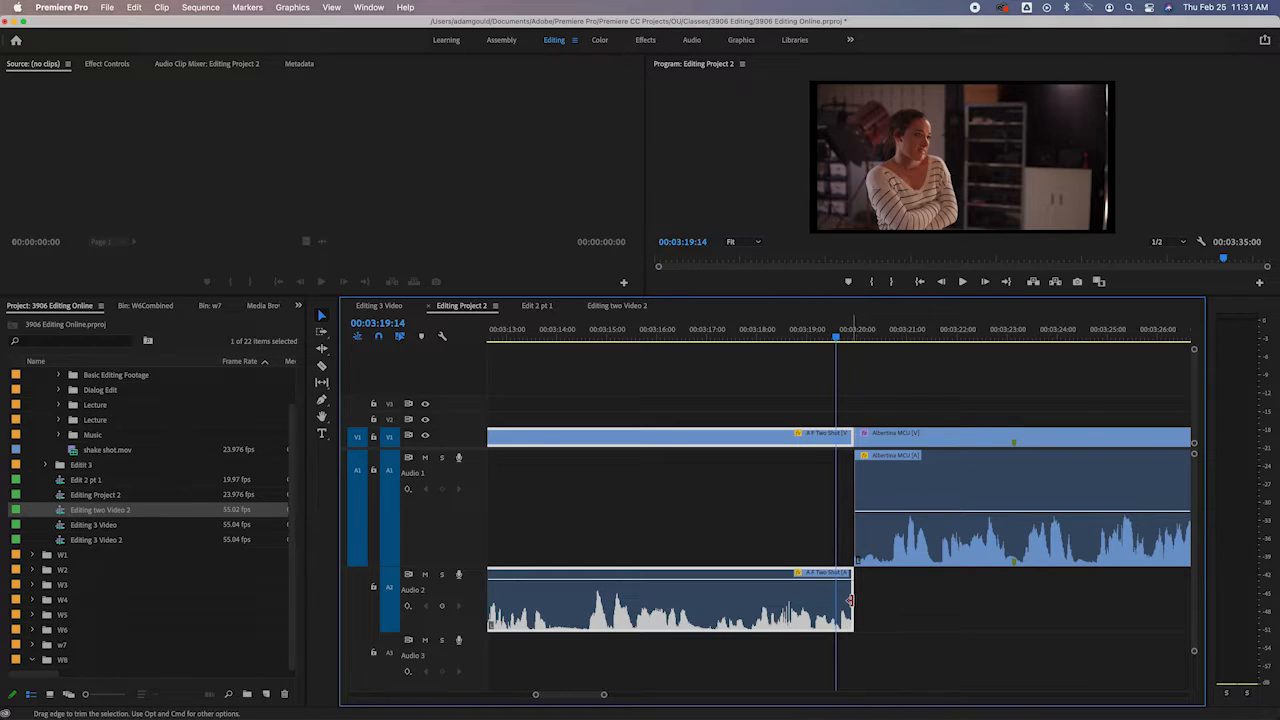
drag(849, 600, 884, 598)
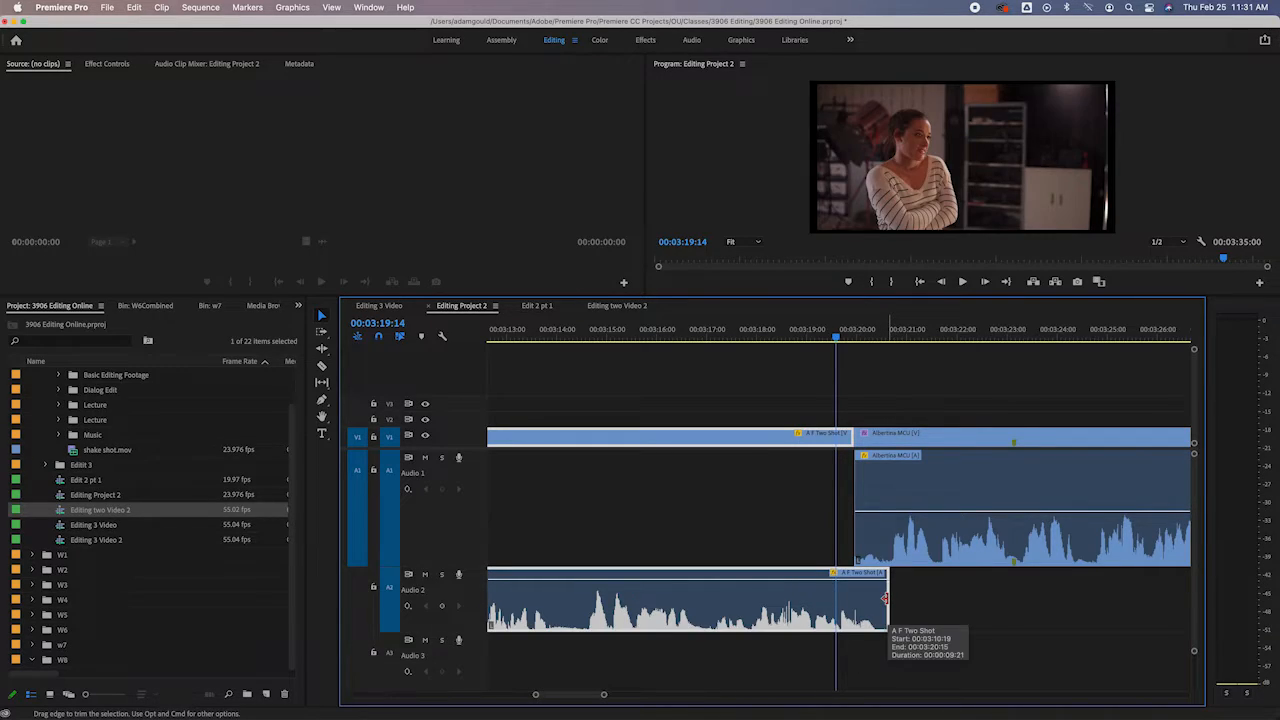
drag(858, 489, 890, 489)
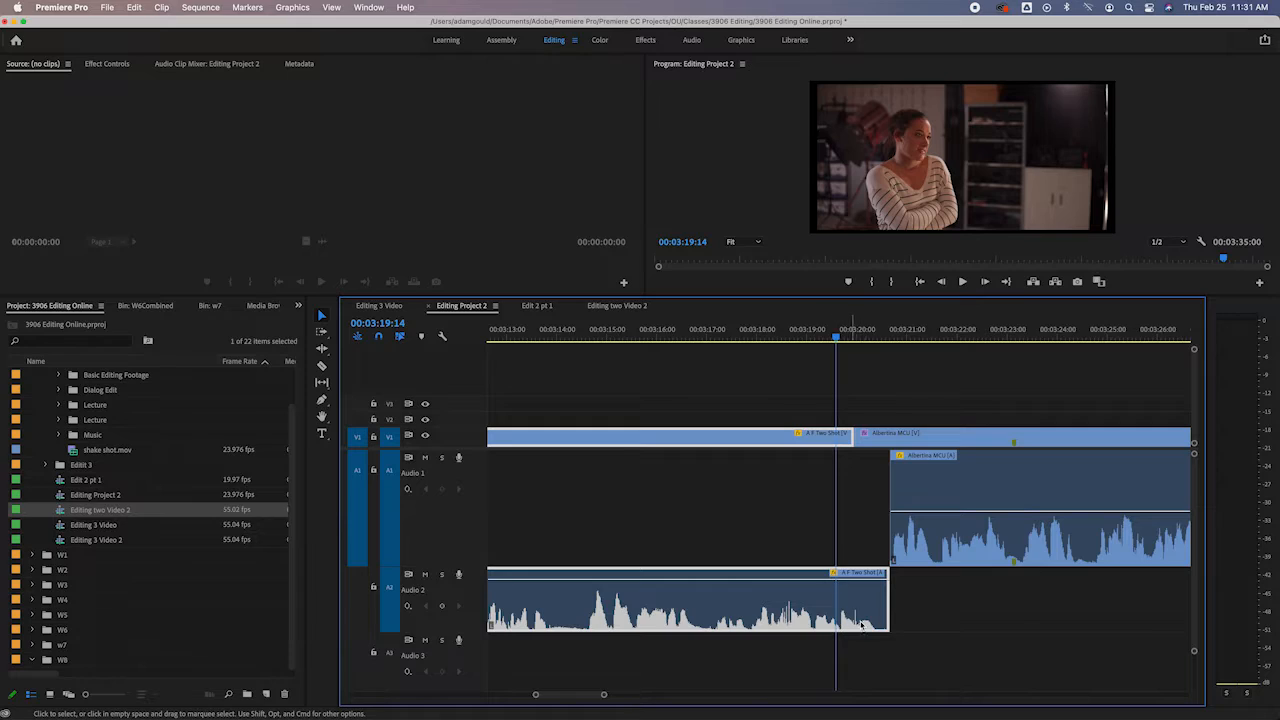
Step: Play across the split cut, place the playhead at 00:03:20:09, and trim only the A F Two Shot audio end back to it
key(space)
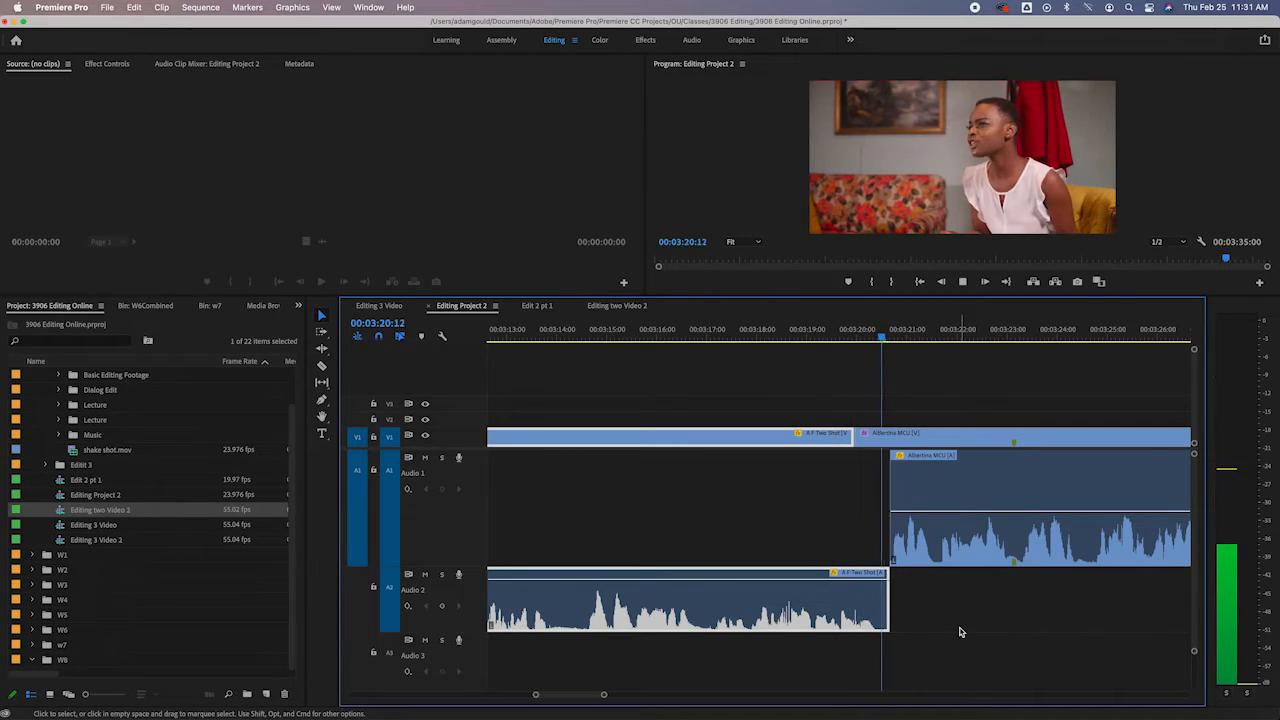
click(772, 336)
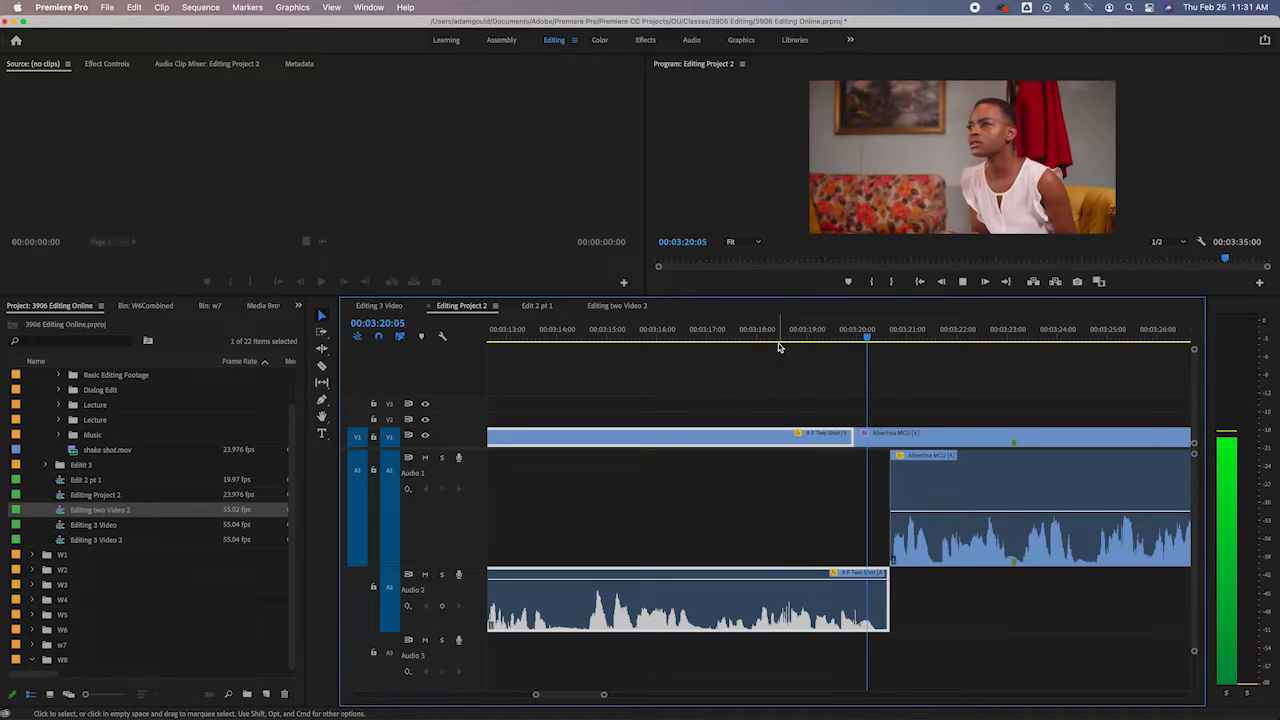
drag(825, 335, 875, 336)
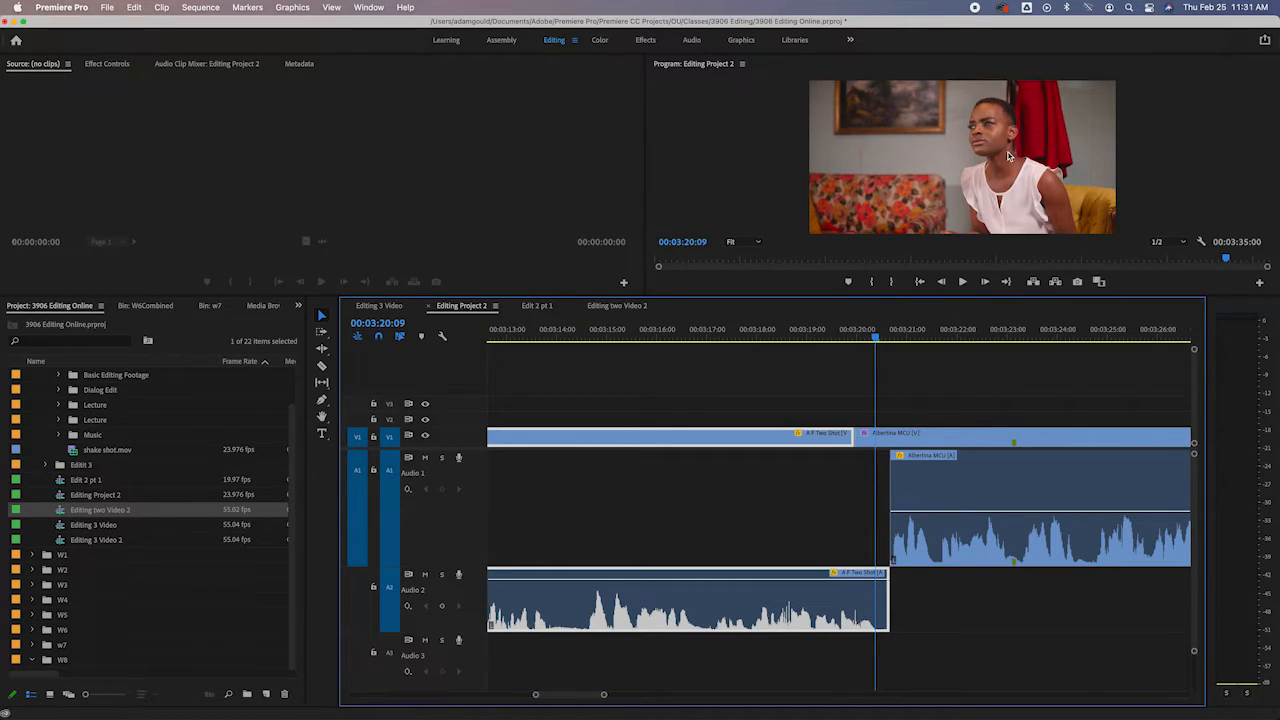
click(884, 606)
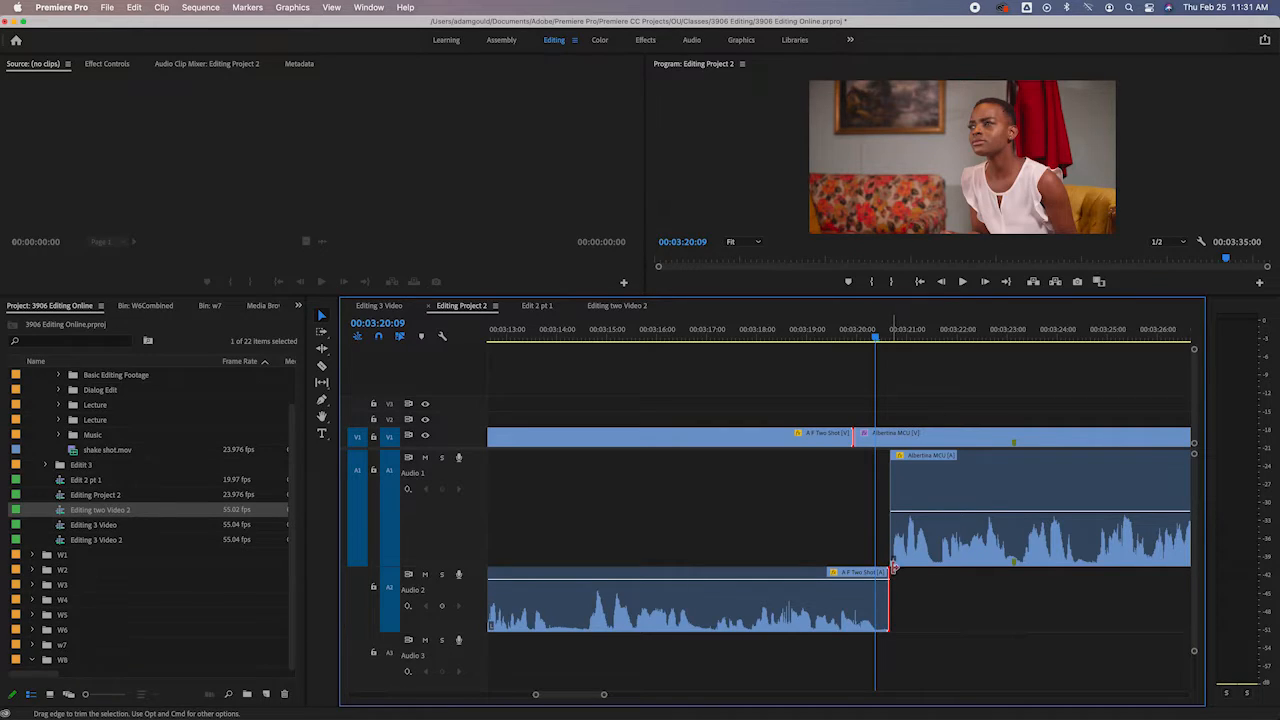
scroll(891, 558, up, 2)
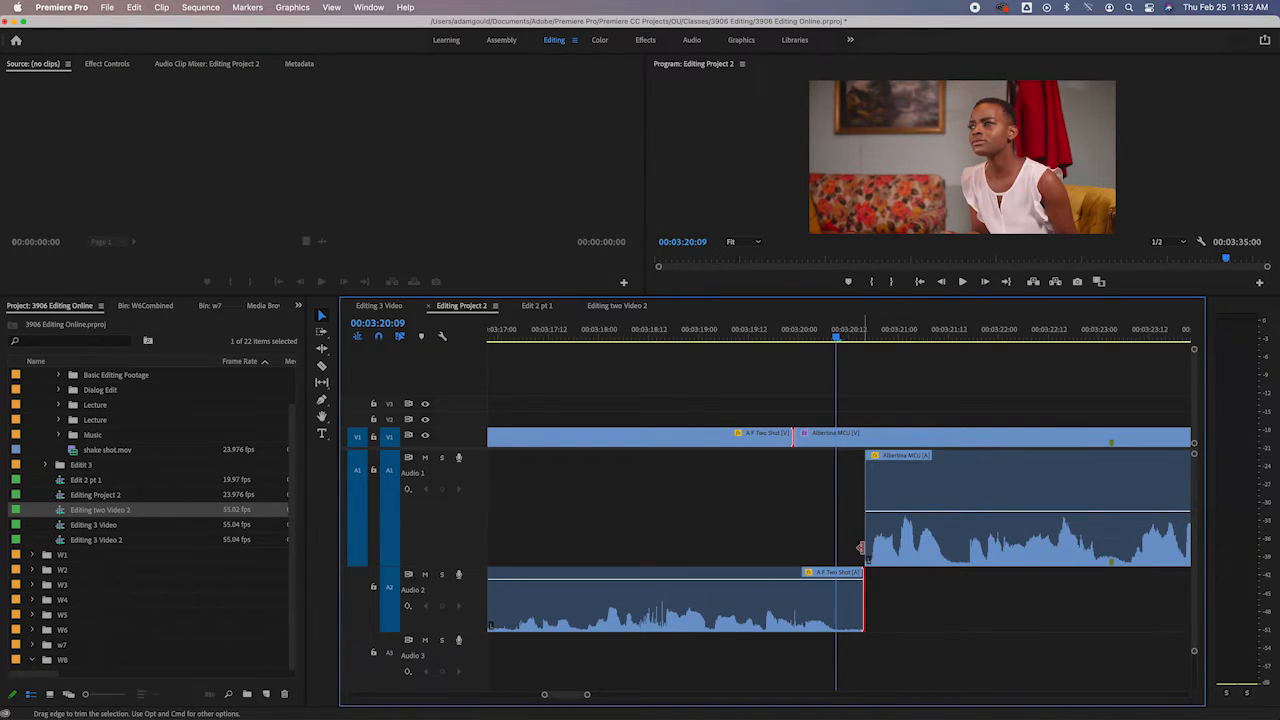
click(862, 604)
drag(862, 604, 830, 607)
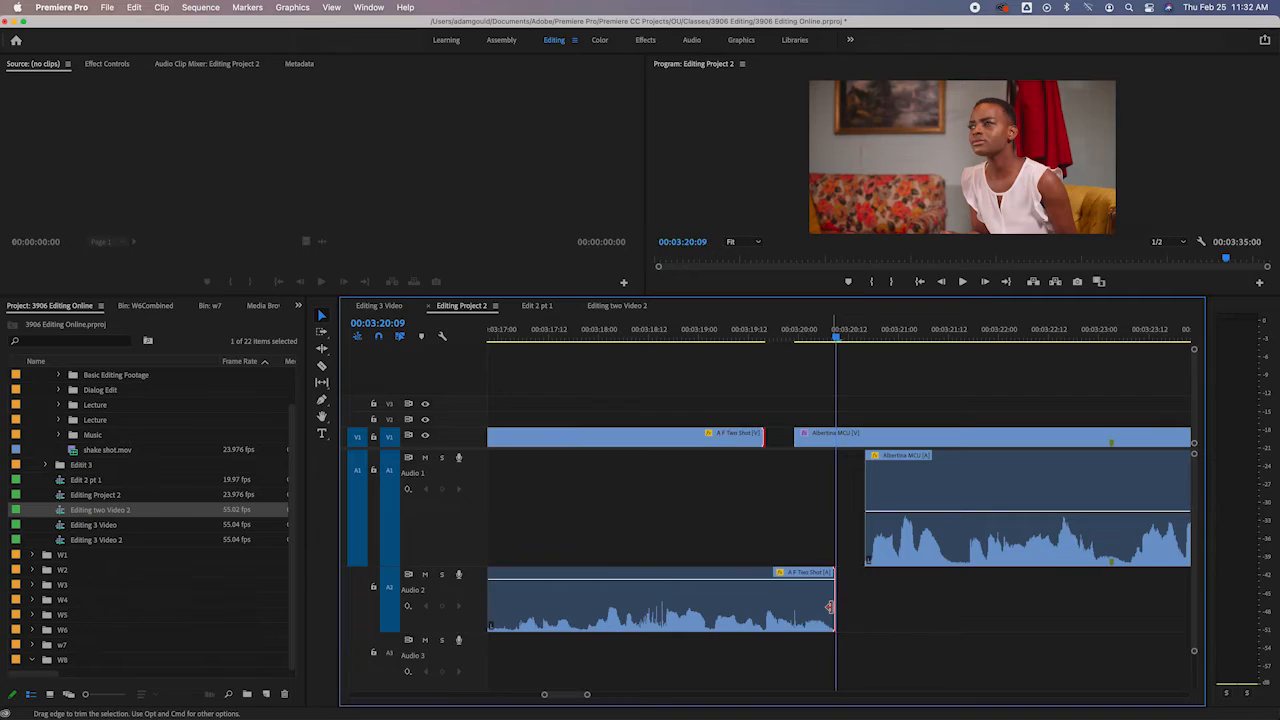
click(888, 610)
drag(860, 608, 836, 607)
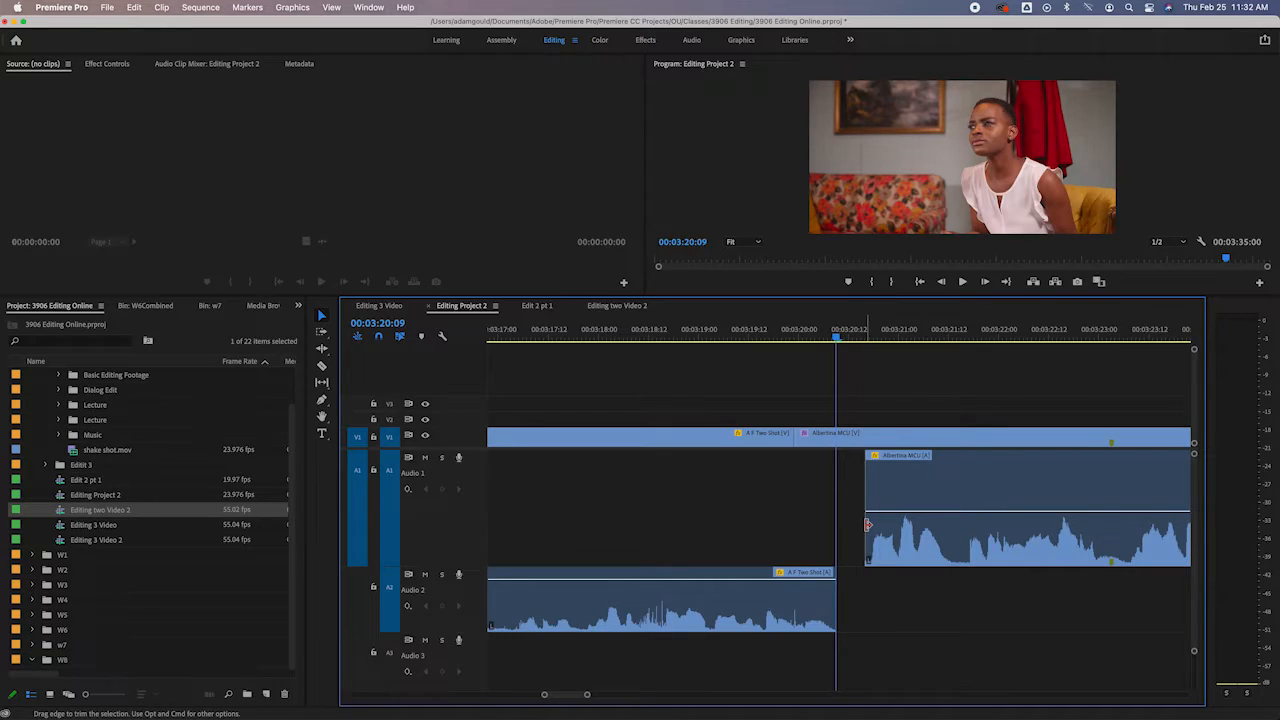
Step: Trim the Albertina MCU audio start back to 00:03:20:09 to meet the A F Two Shot audio end, and place the playhead at 00:03:20:11
drag(864, 526, 836, 526)
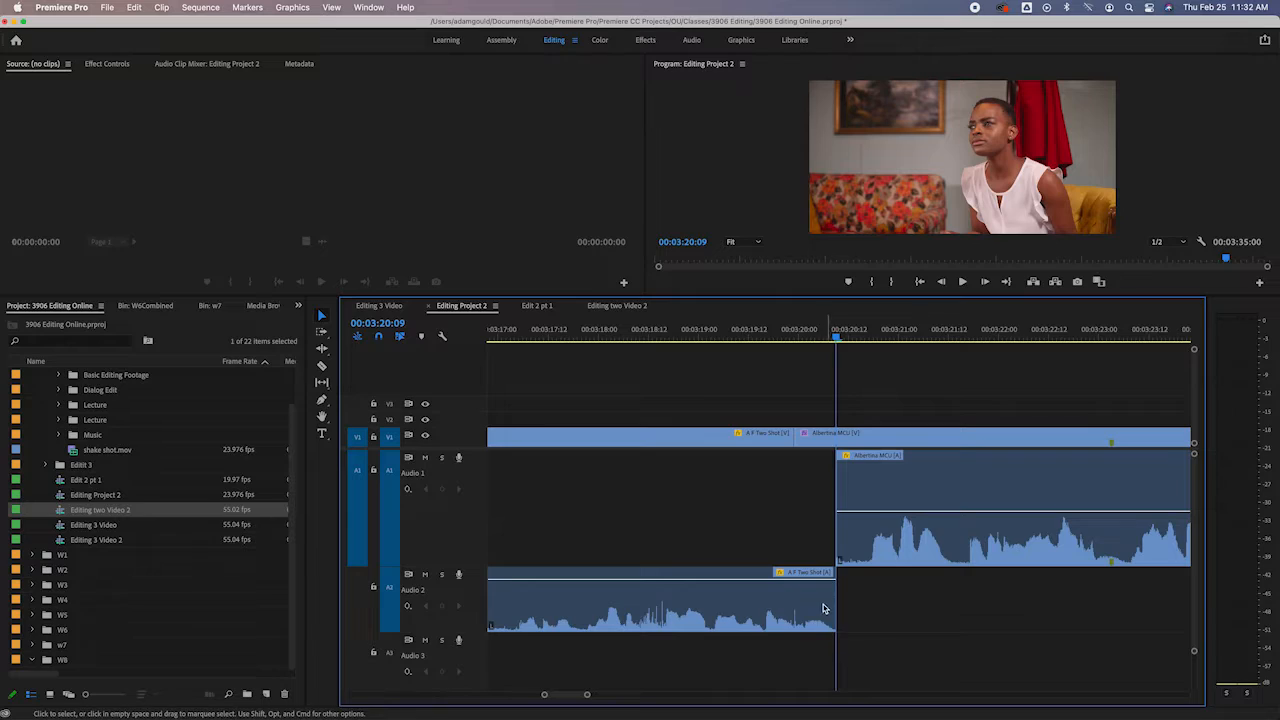
click(855, 334)
drag(862, 336, 846, 337)
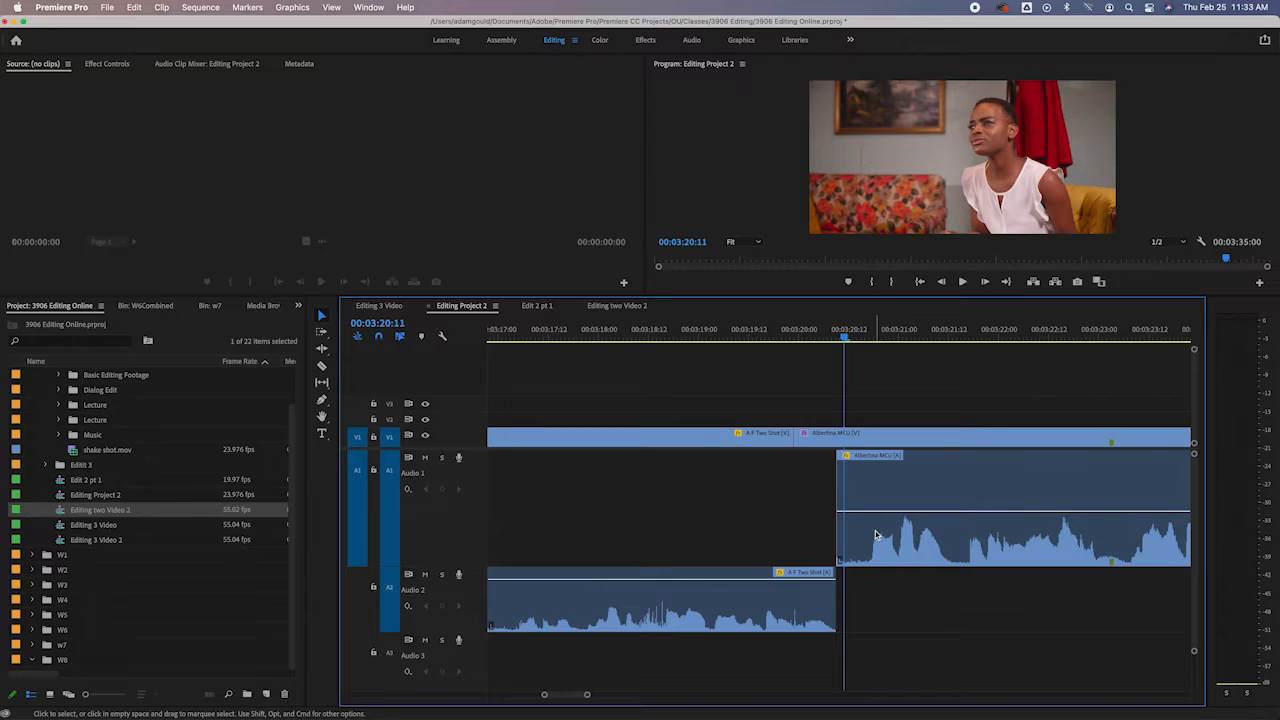
scroll(868, 570, down, 3)
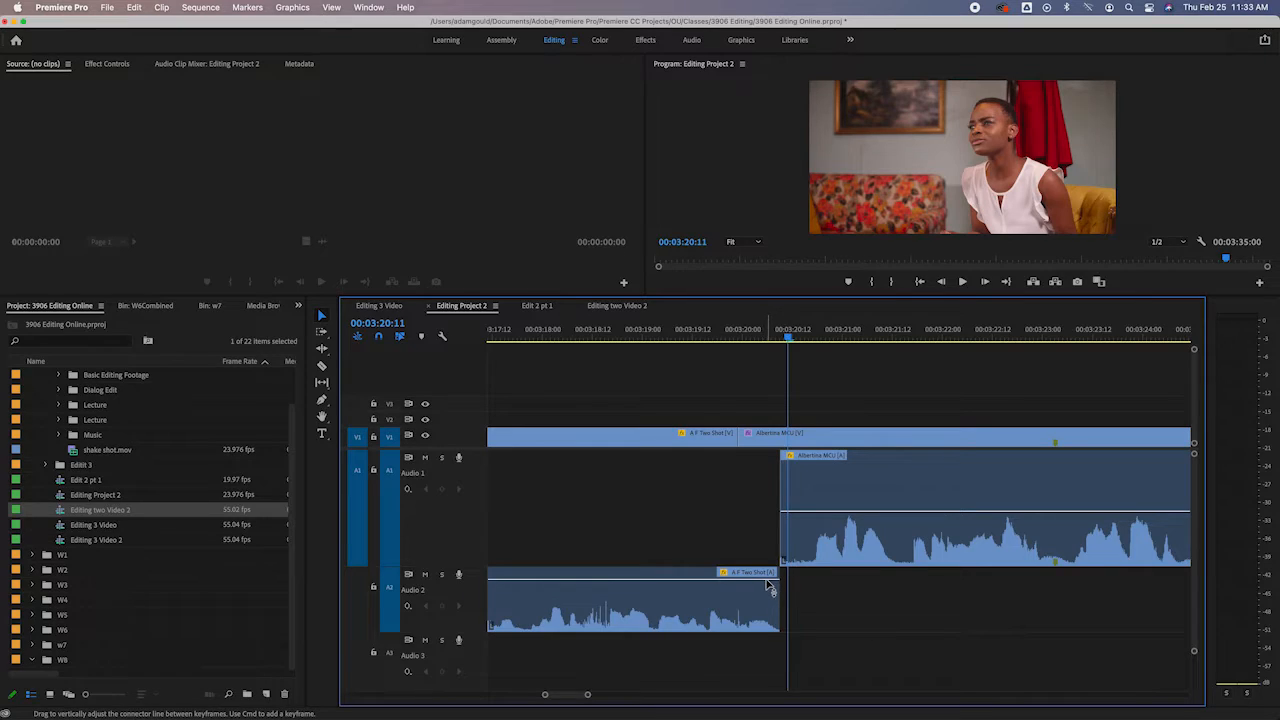
click(768, 588)
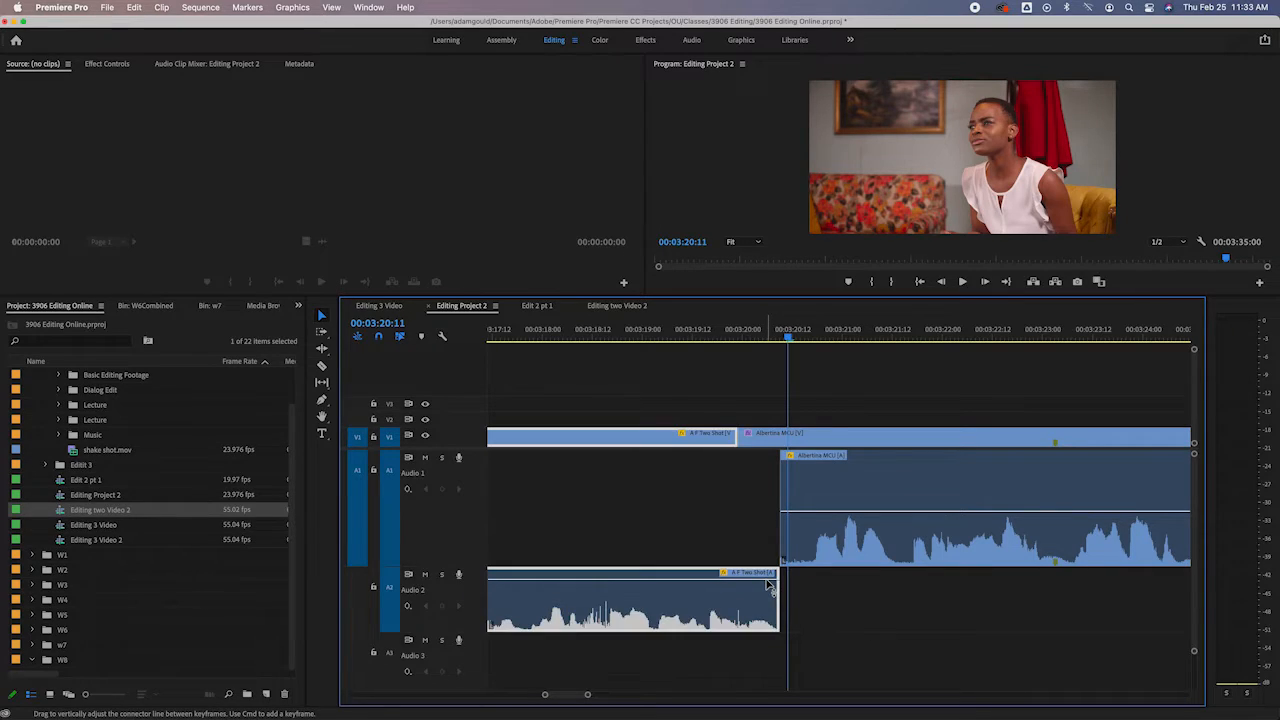
key(p)
drag(779, 582, 779, 629)
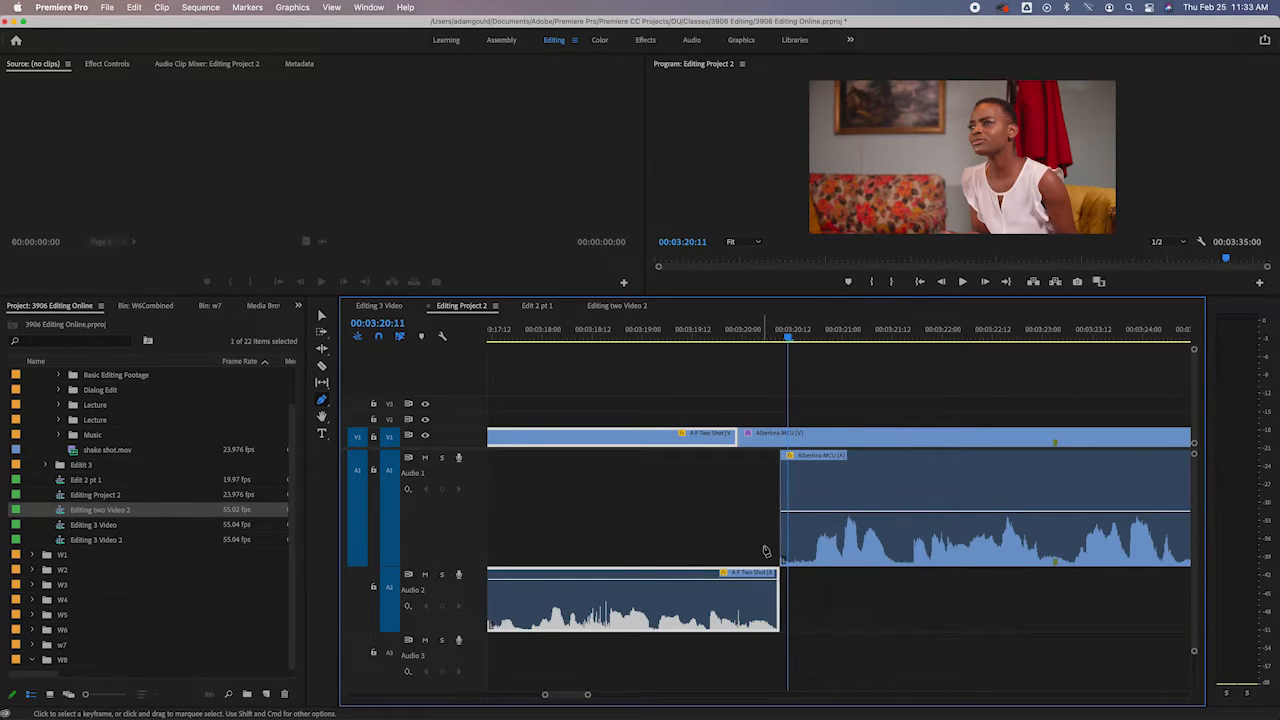
key(v)
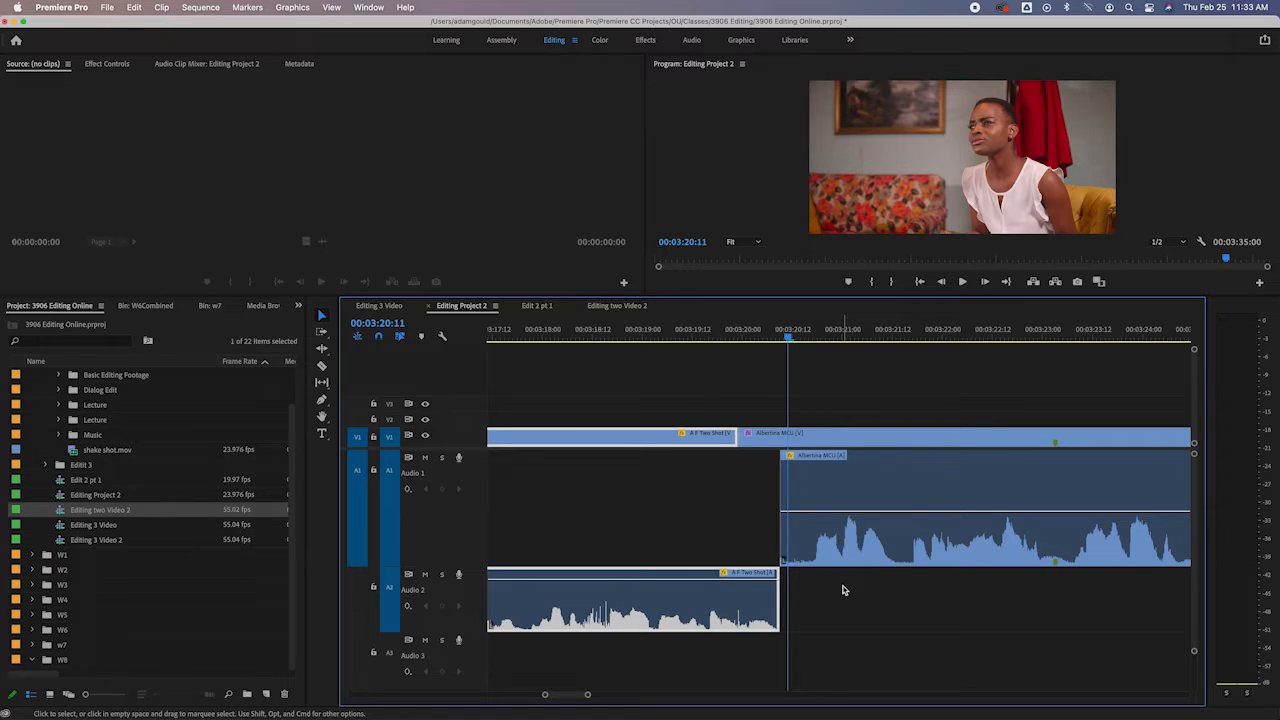
right_click(777, 608)
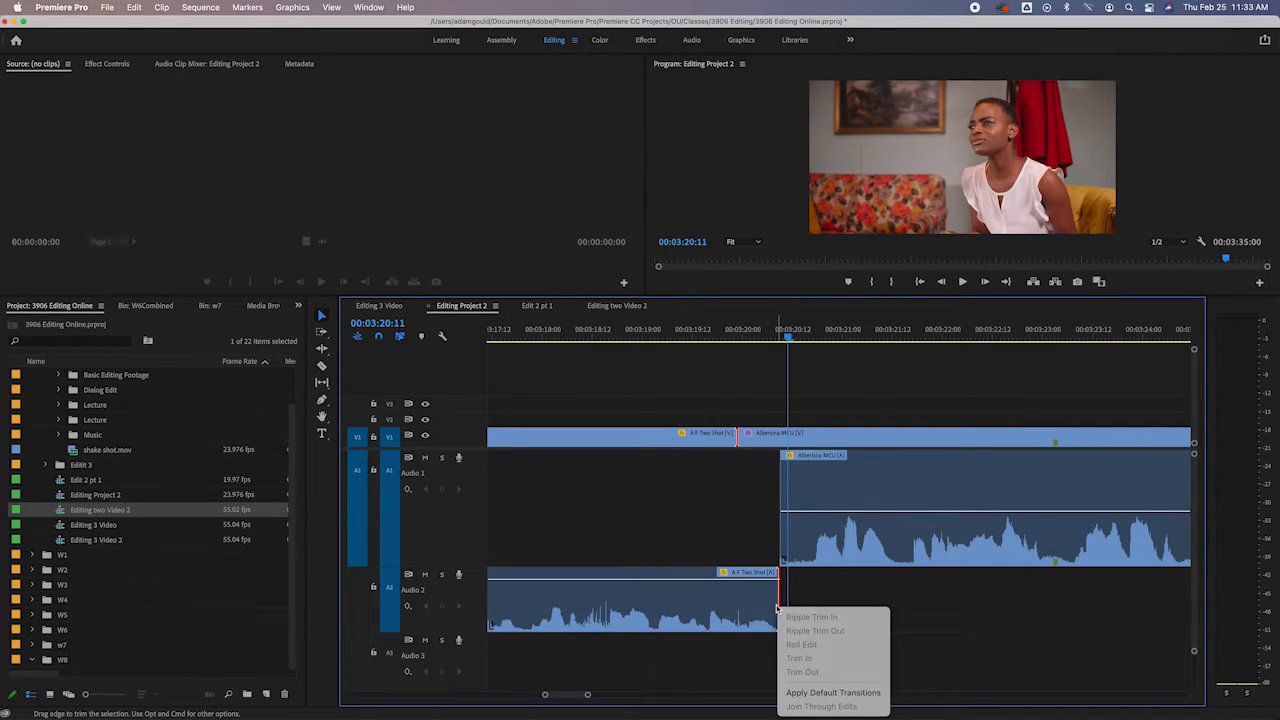
click(826, 596)
Step: Draw keyframed volume fades with the Pen tool, fading out the A F Two Shot audio end and fading in the Albertina MCU audio start
key(p)
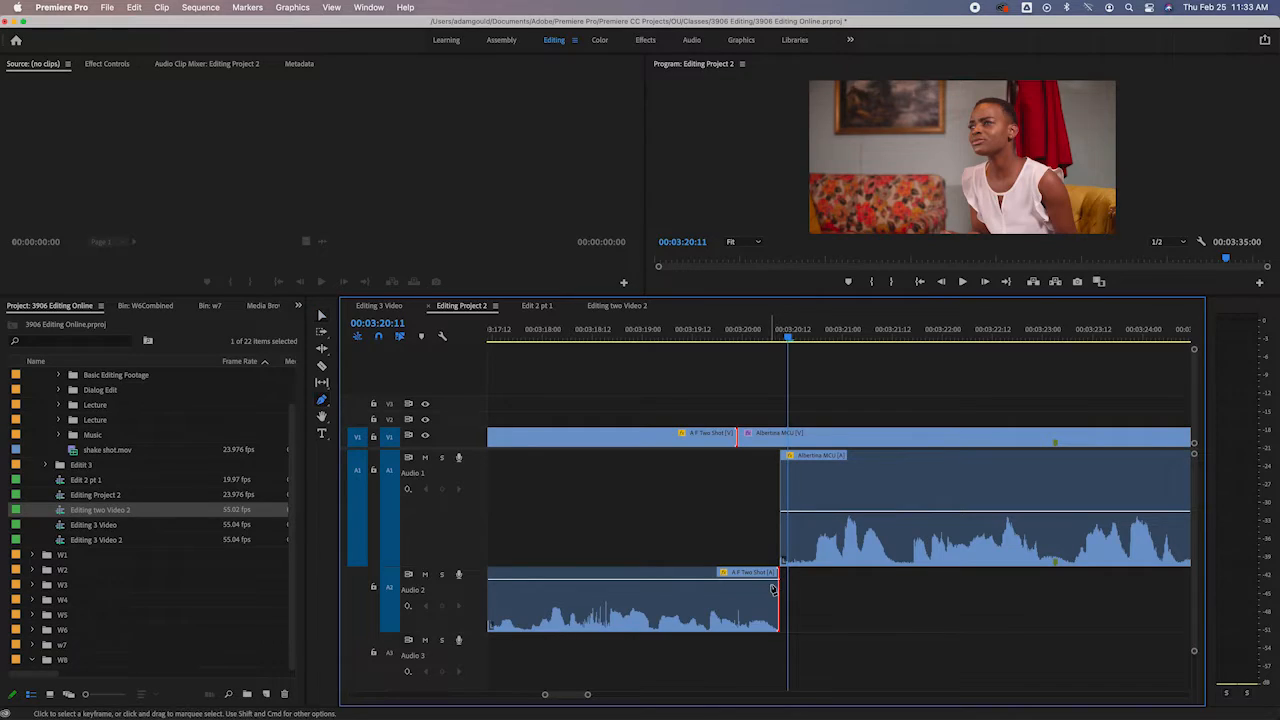
click(778, 588)
drag(777, 580, 777, 630)
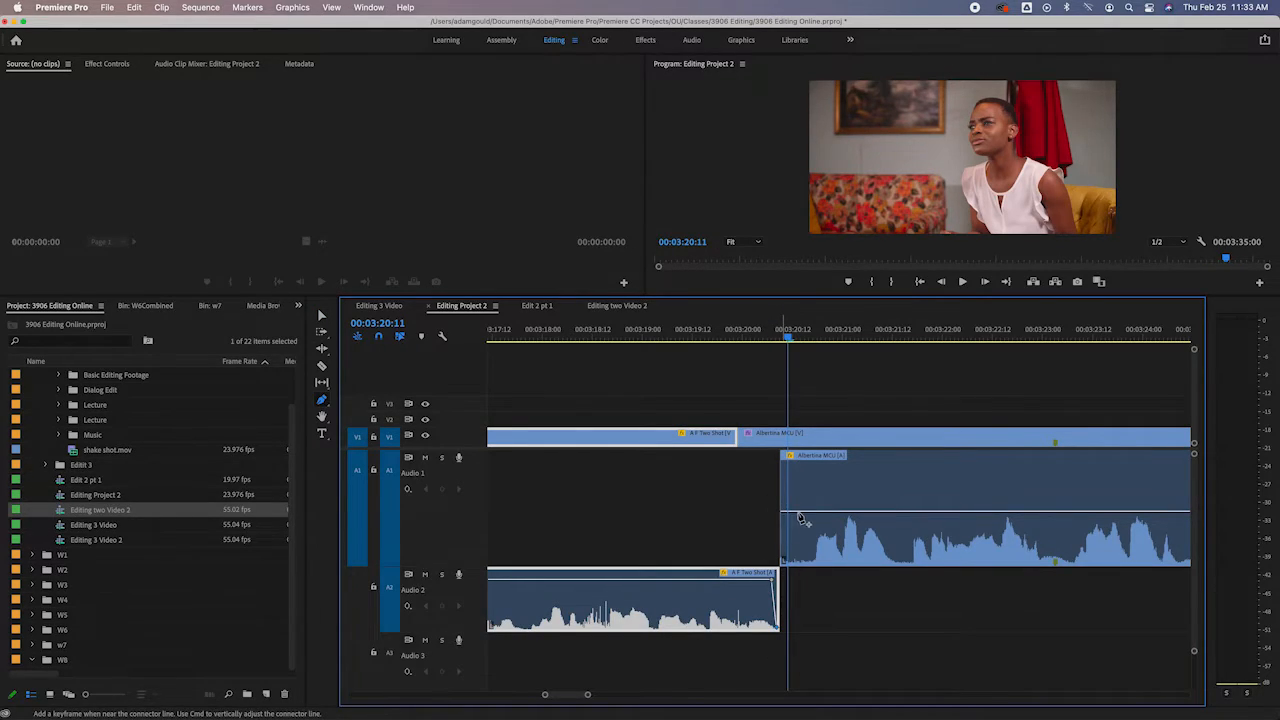
click(783, 516)
click(783, 513)
drag(783, 516, 783, 562)
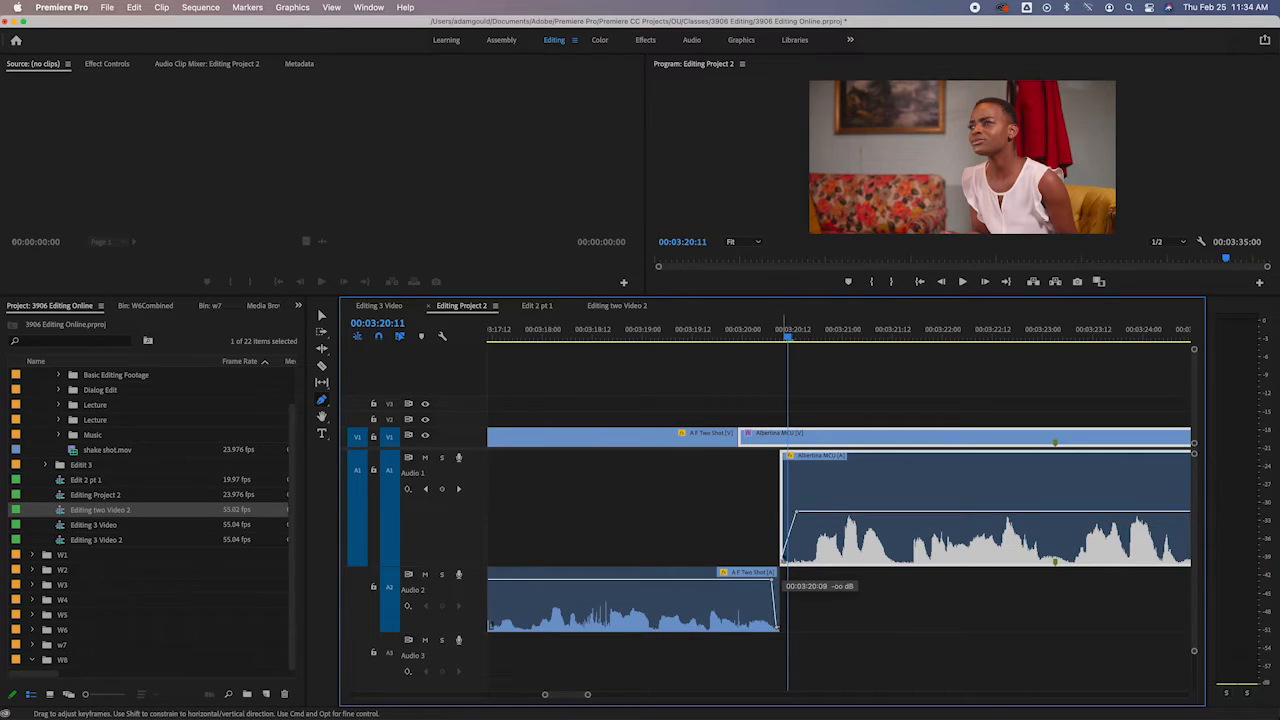
Step: Play the timeline from 00:03:19:15 across the keyframed fades into the Albertina MCU audio
click(707, 334)
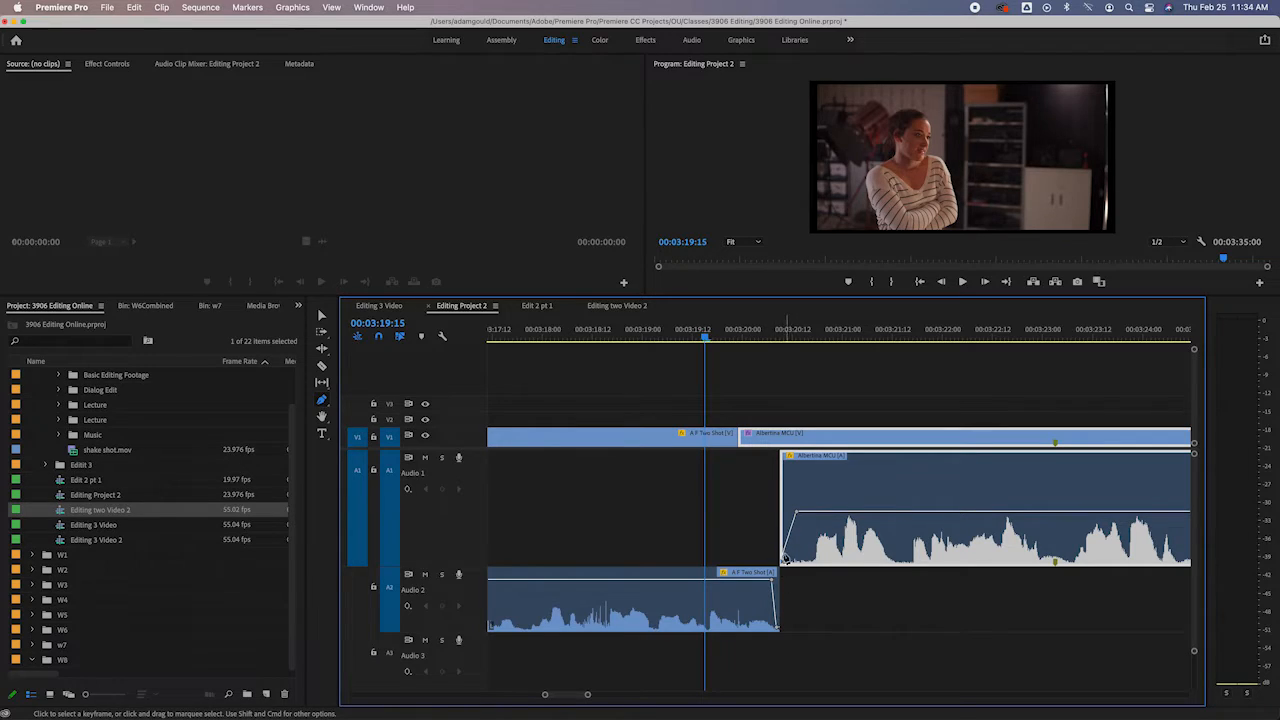
key(space)
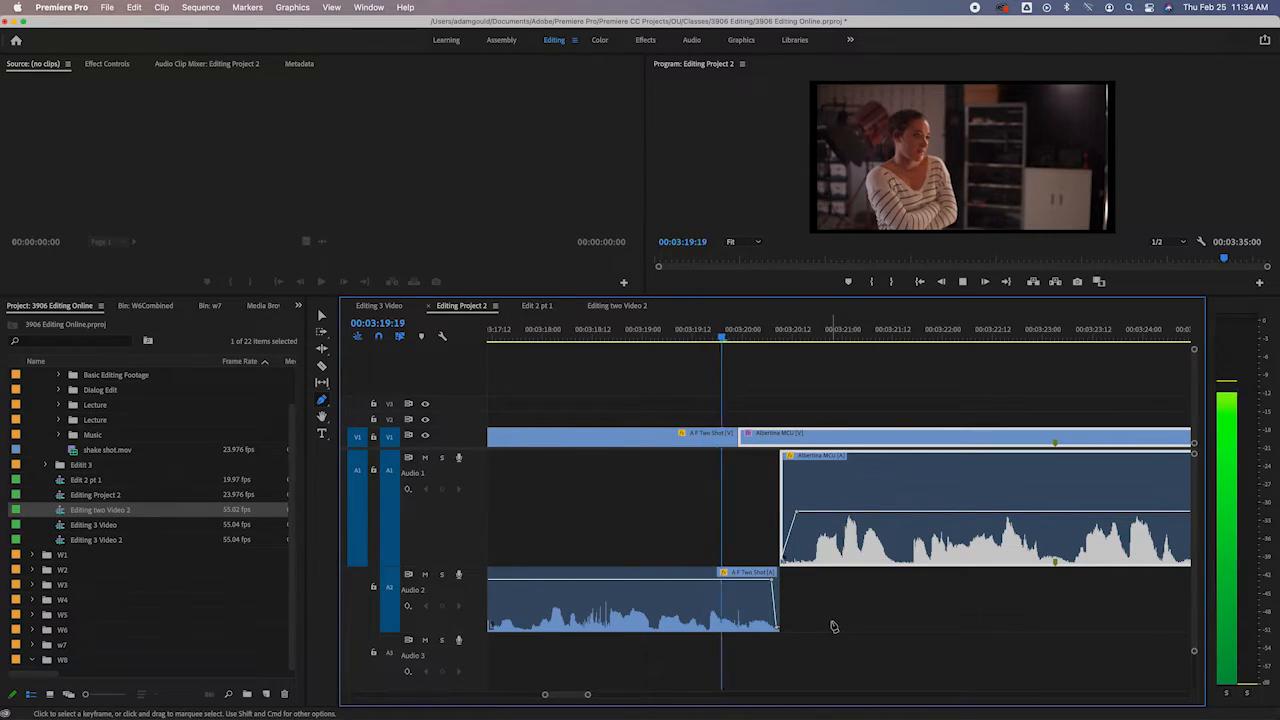
key(space)
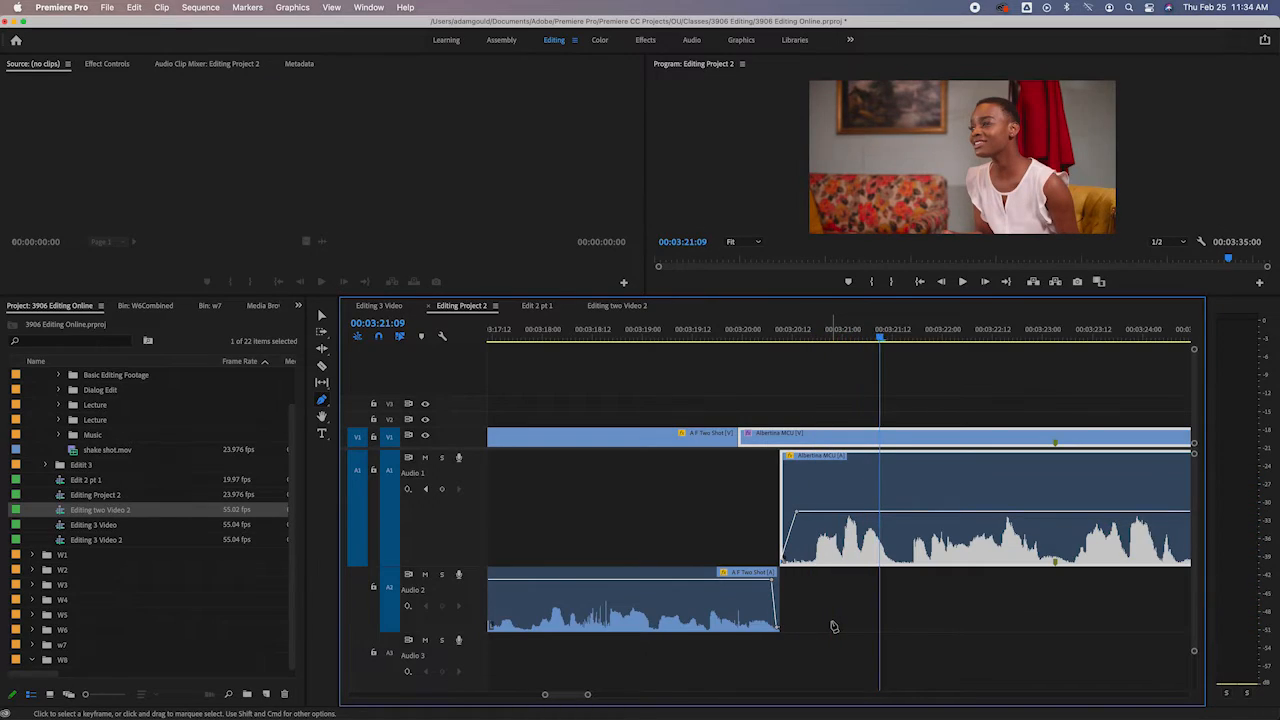
Step: Extend the A F Two Shot audio end so it overlaps the Albertina MCU audio start by three frames
key(v)
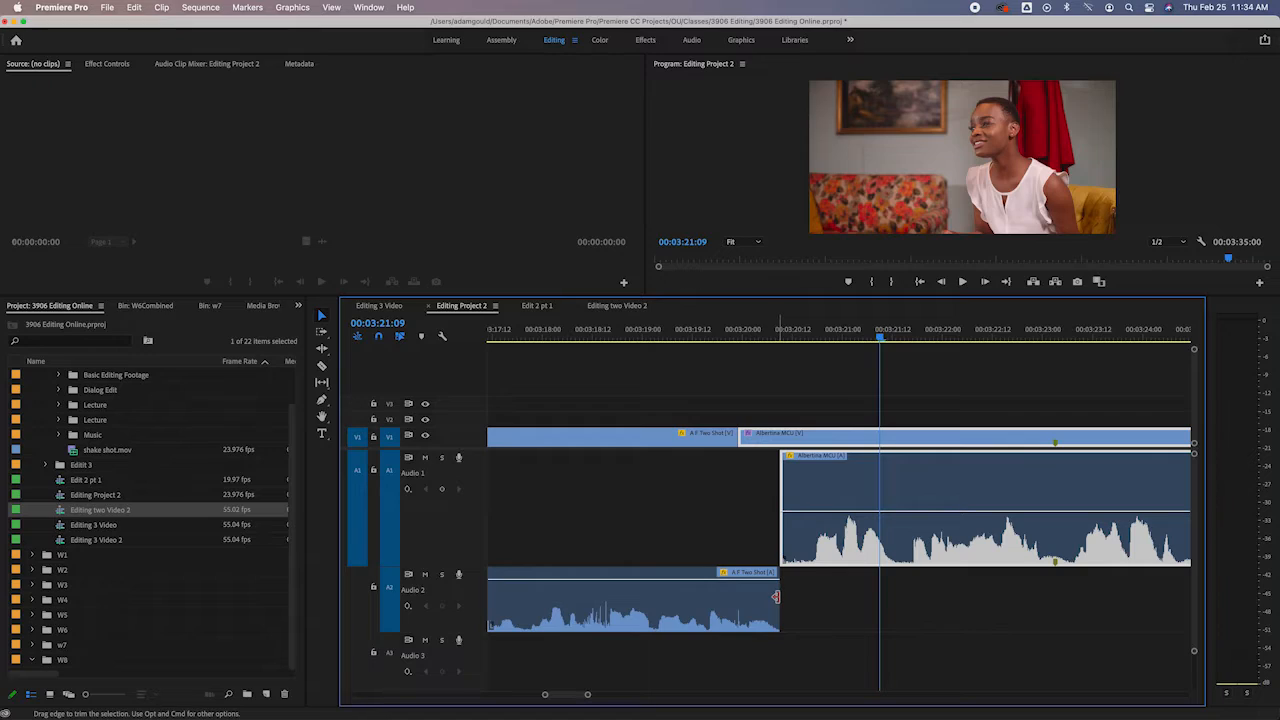
drag(775, 597, 788, 597)
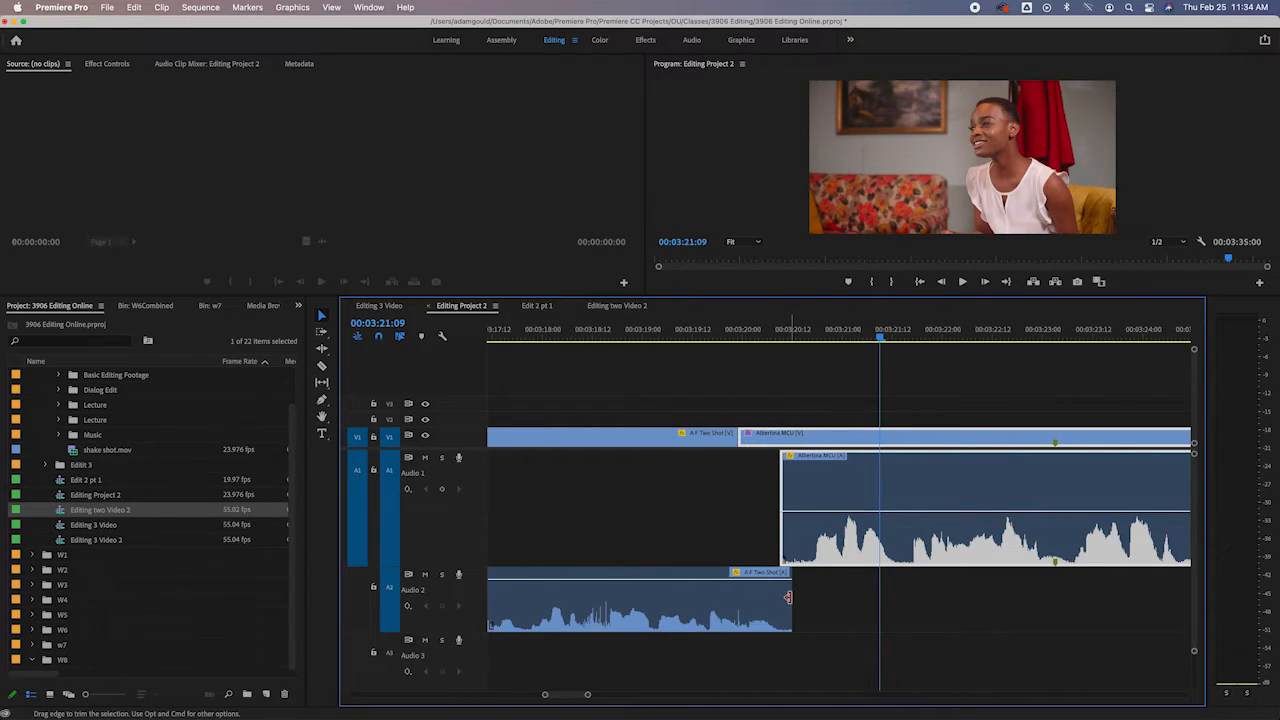
Step: Keyframe a fade-out on the A F Two Shot audio and a fade-in on the Albertina MCU audio across their overlap
key(p)
key(Up)
drag(783, 587, 790, 628)
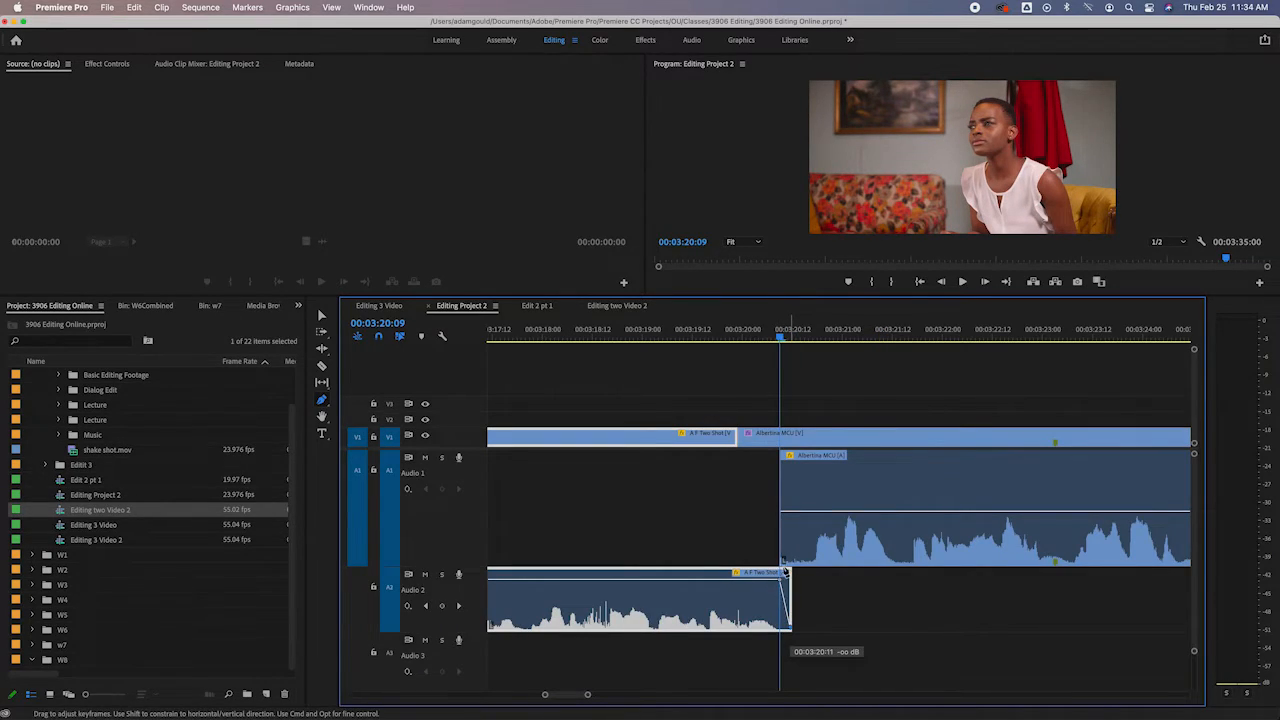
click(783, 513)
key(Down)
click(792, 512)
drag(783, 512, 784, 558)
Step: Play repeatedly across the overlapping fades between the A F Two Shot and Albertina MCU audio
click(726, 334)
key(space)
click(705, 333)
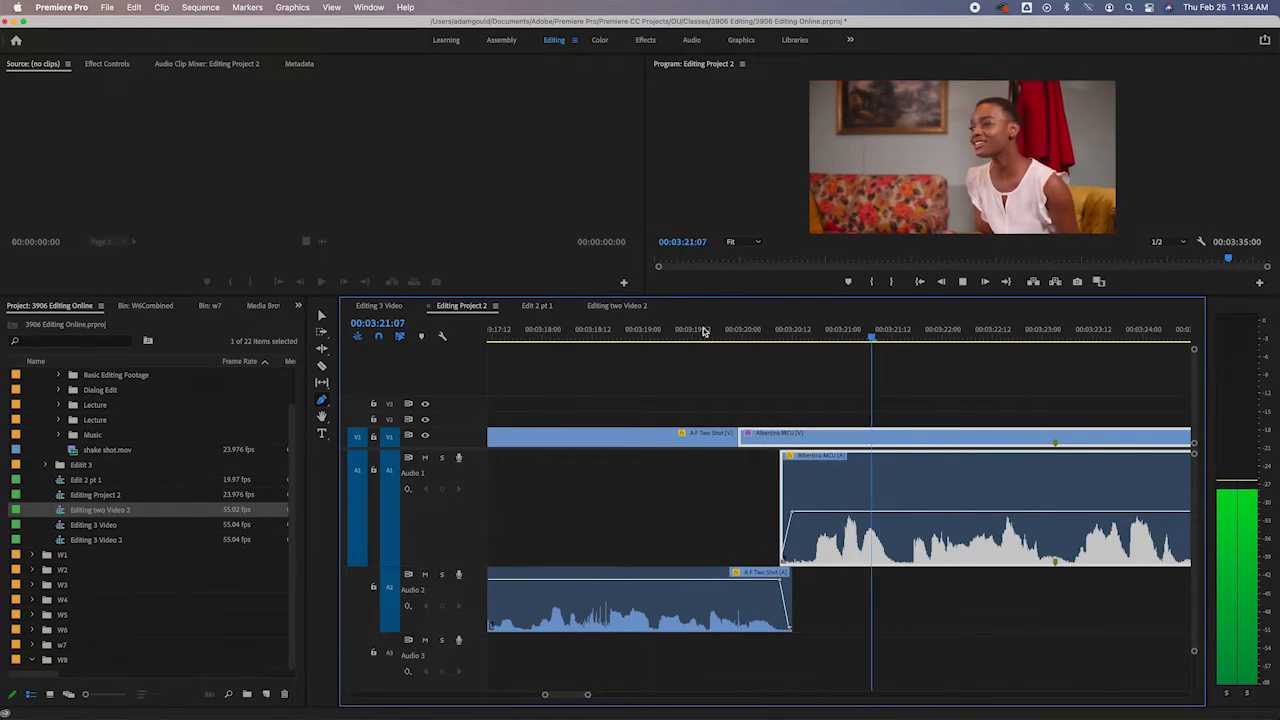
click(705, 333)
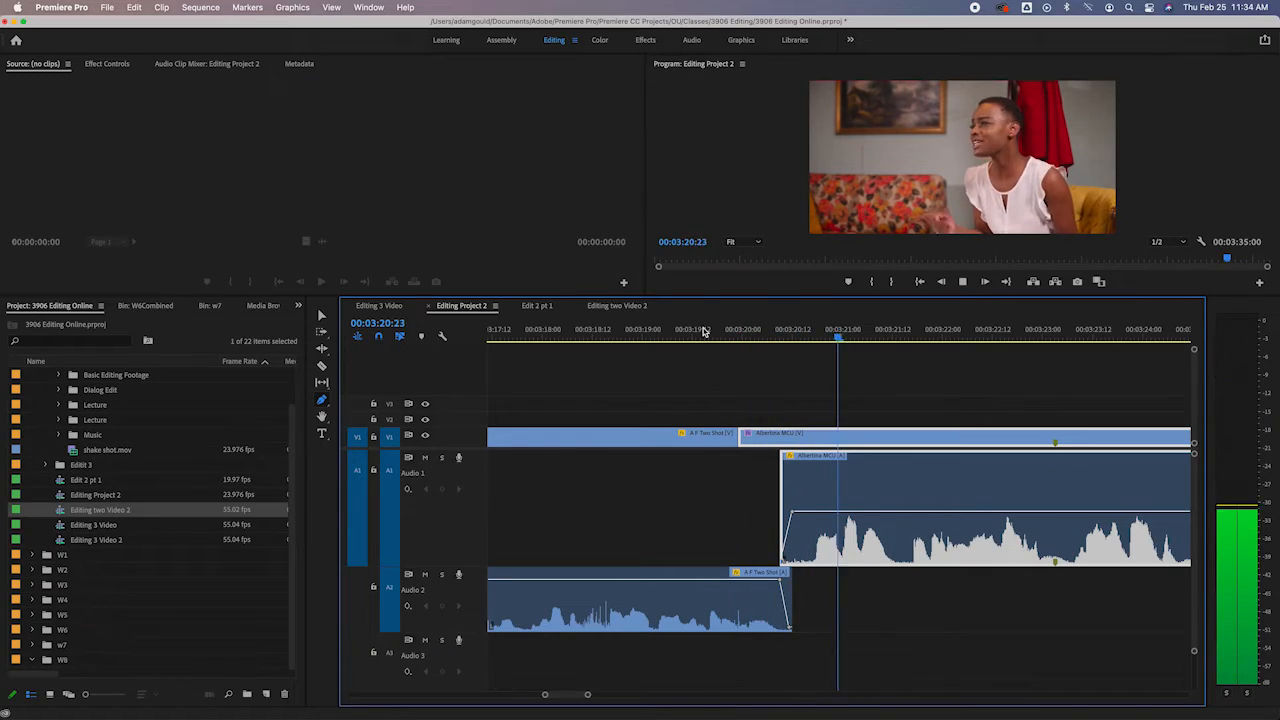
key(space)
Step: Apply the default audio transition to the Albertina MCU audio start and the A F Two Shot audio end
key(v)
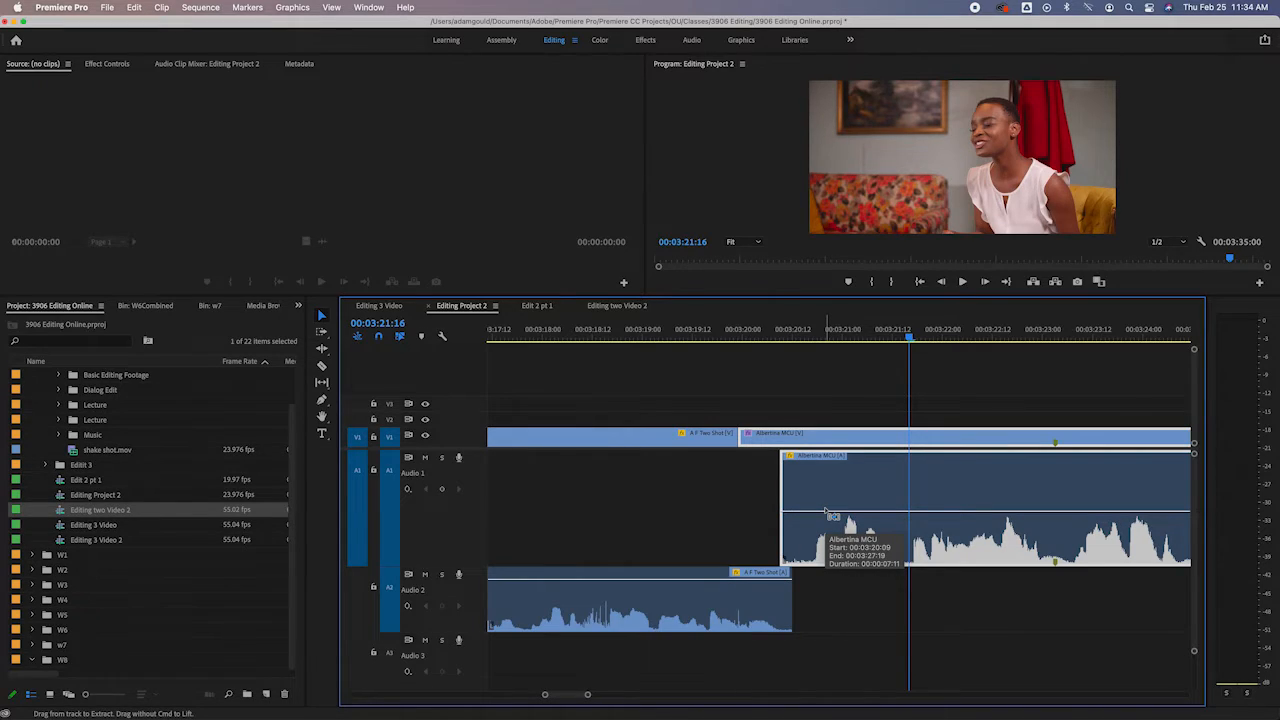
right_click(782, 525)
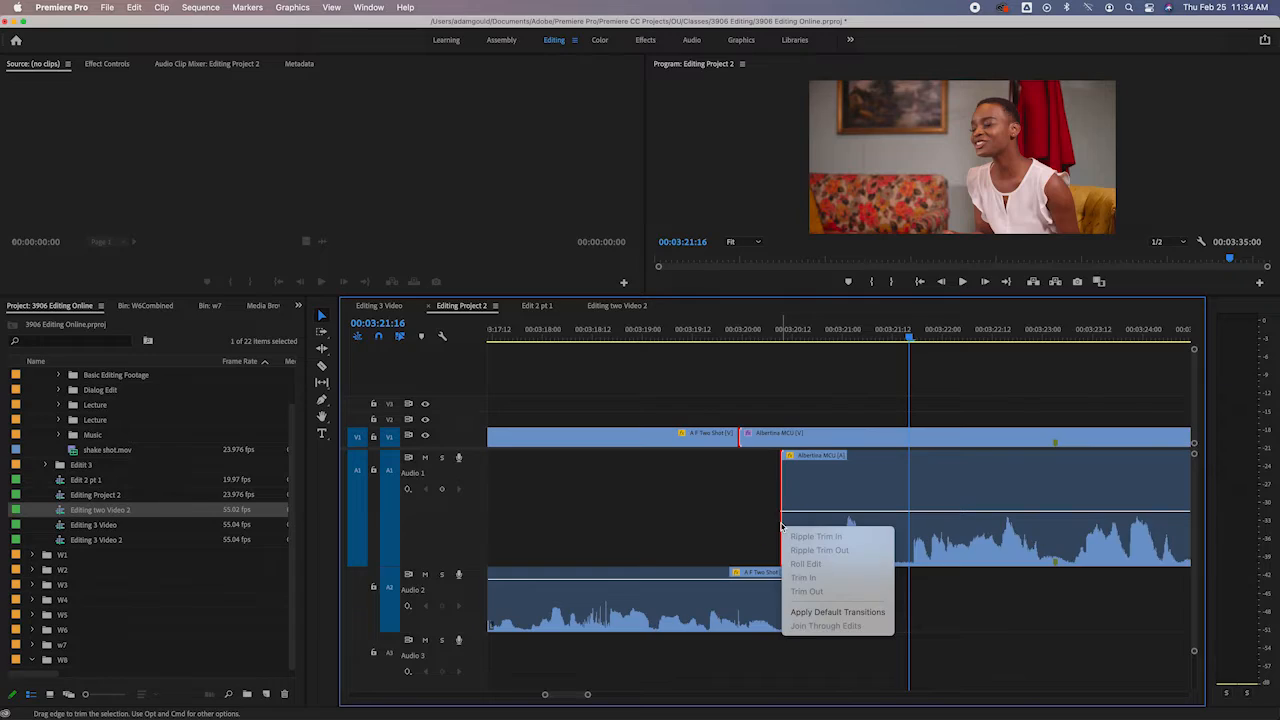
click(721, 537)
click(694, 528)
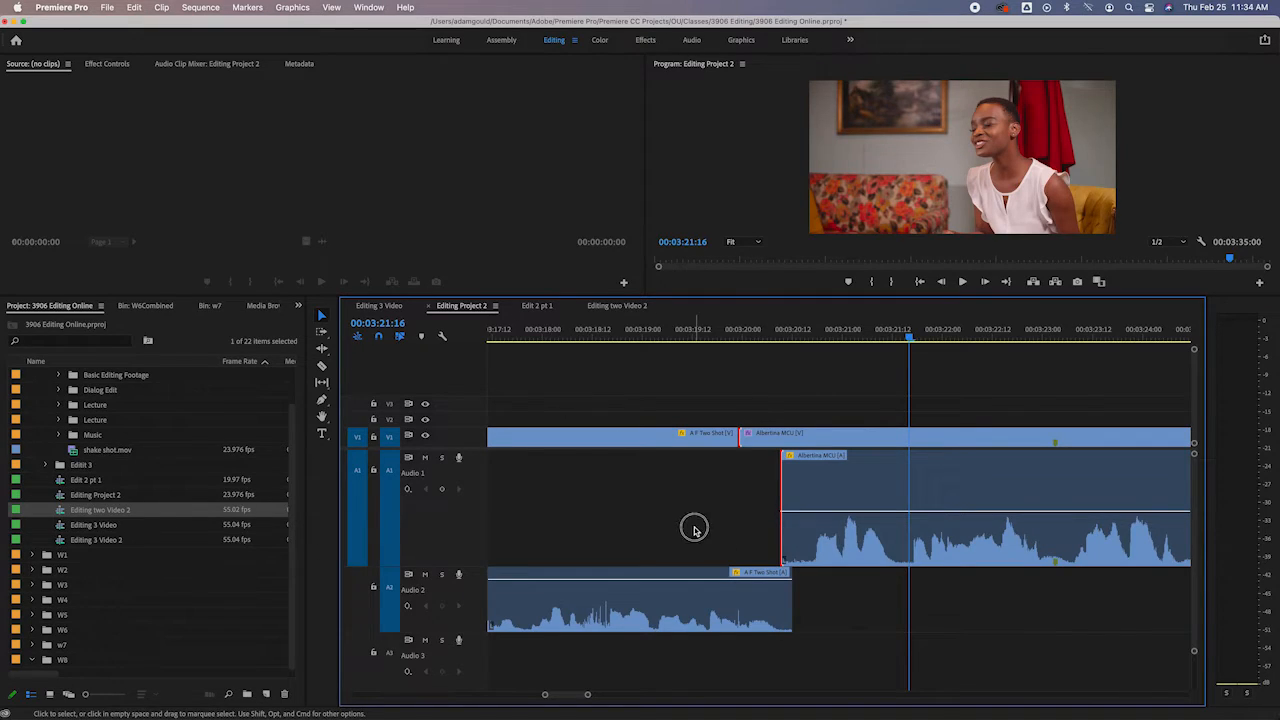
click(767, 494)
right_click(783, 495)
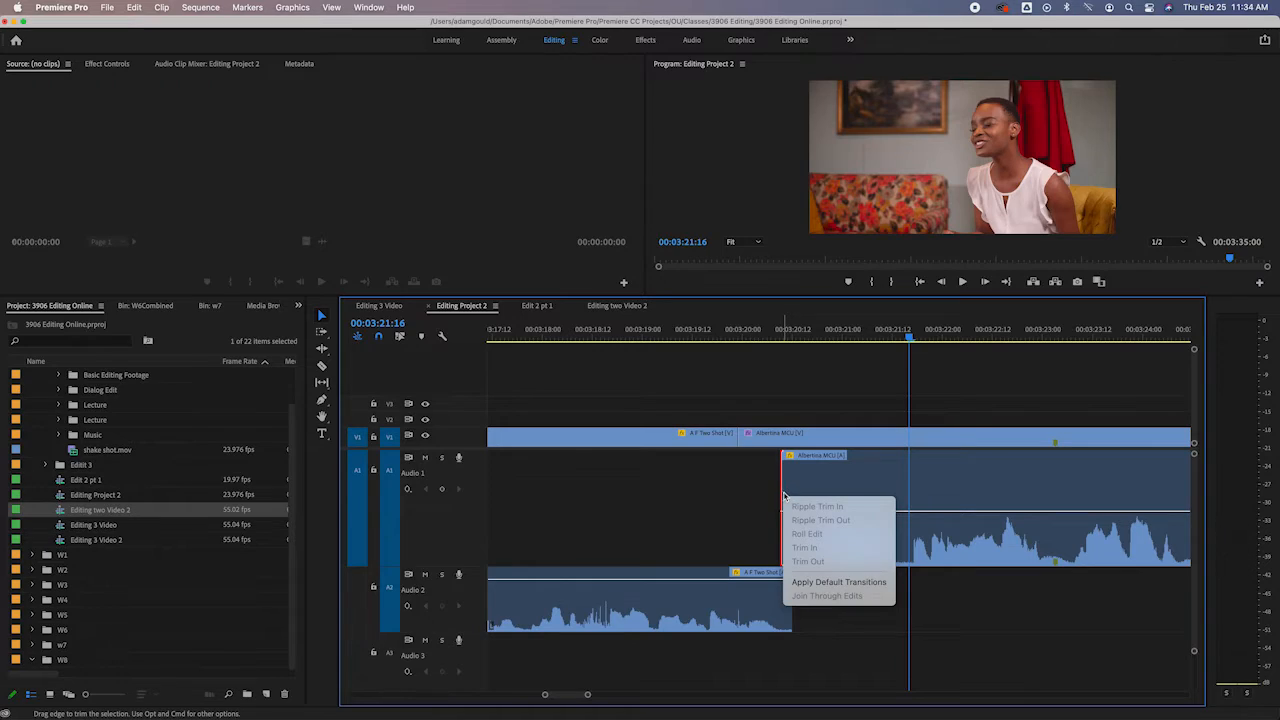
click(858, 583)
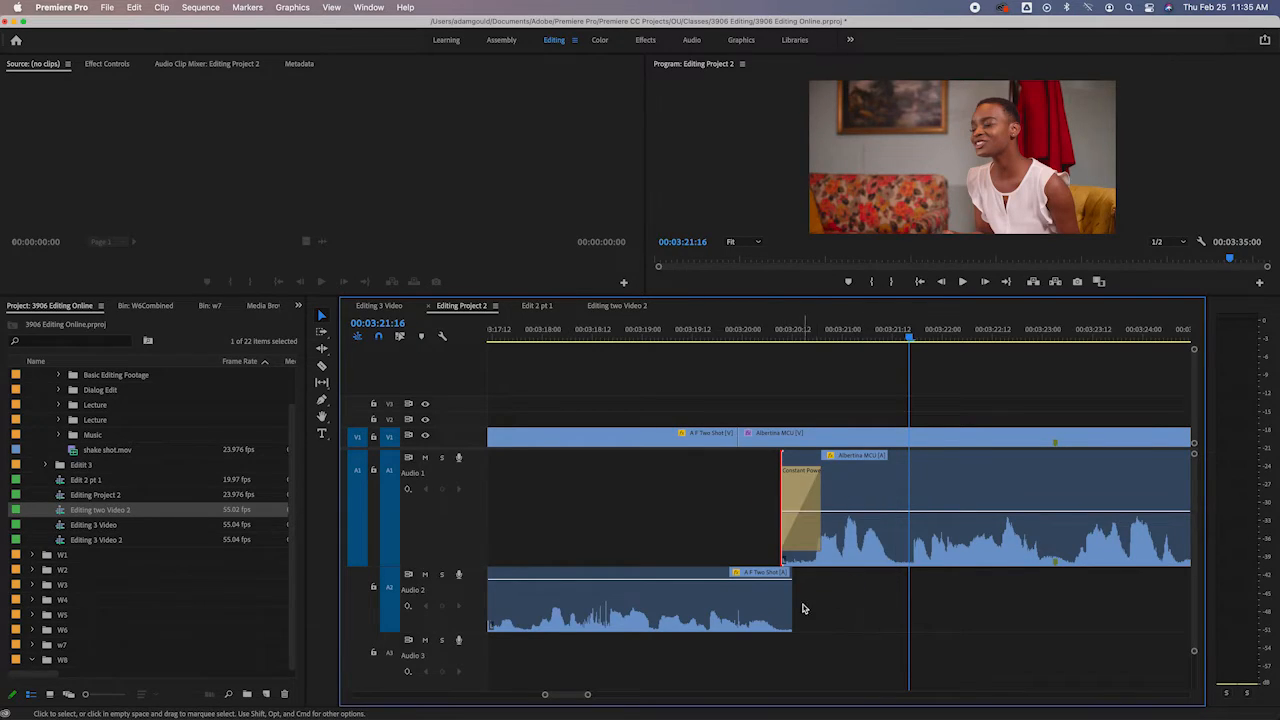
scroll(795, 606, right, 1)
right_click(769, 606)
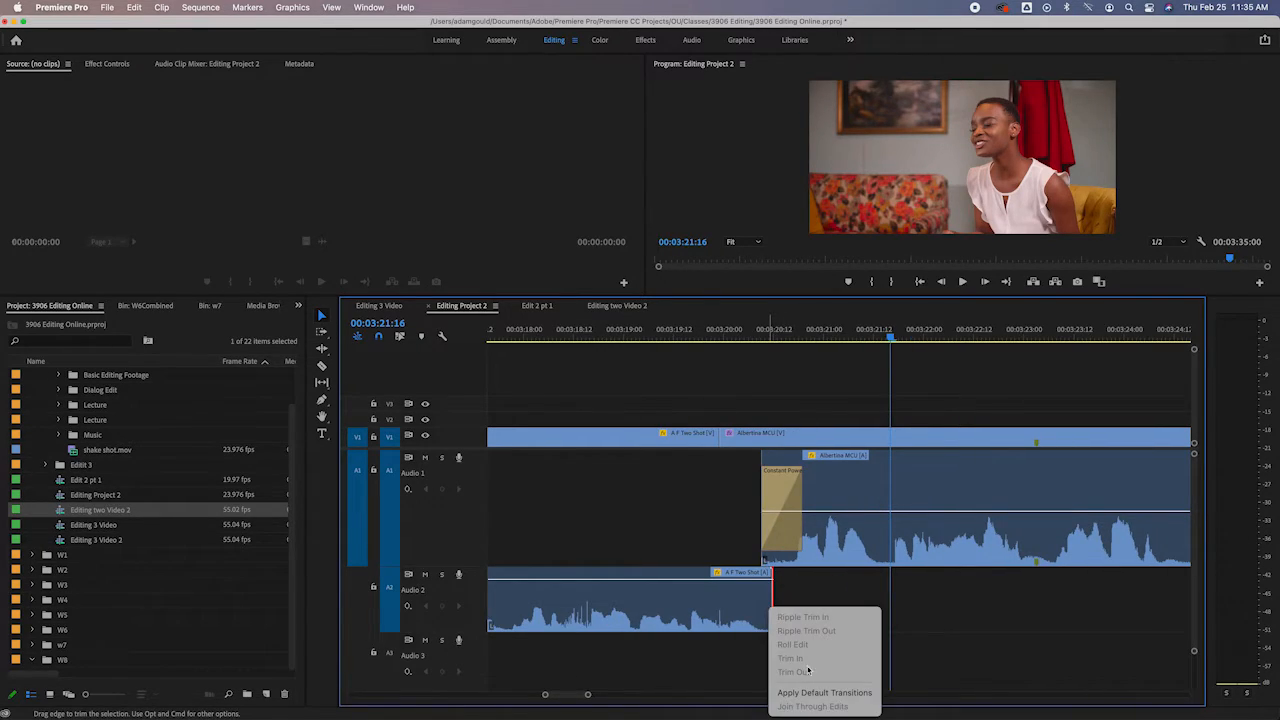
click(825, 692)
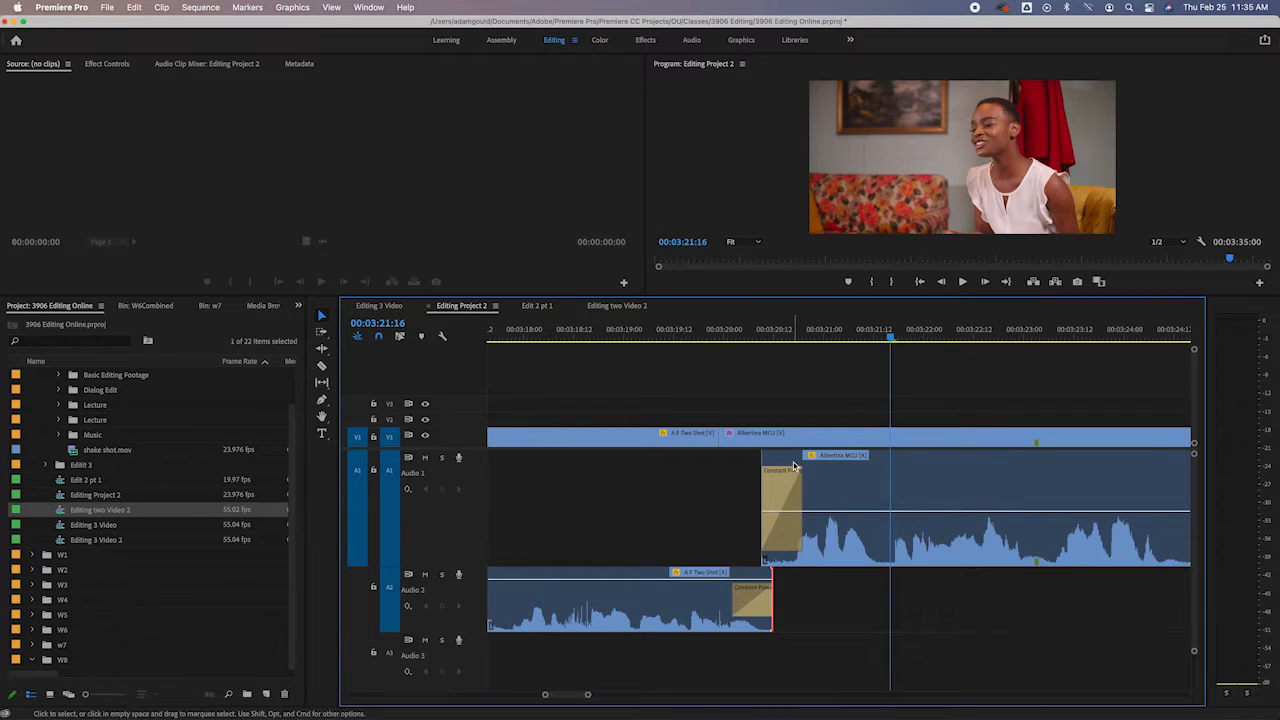
Step: Shorten both audio transitions to span only the clip overlap, and check the duration setting of the Albertina MCU transition
drag(804, 498, 764, 492)
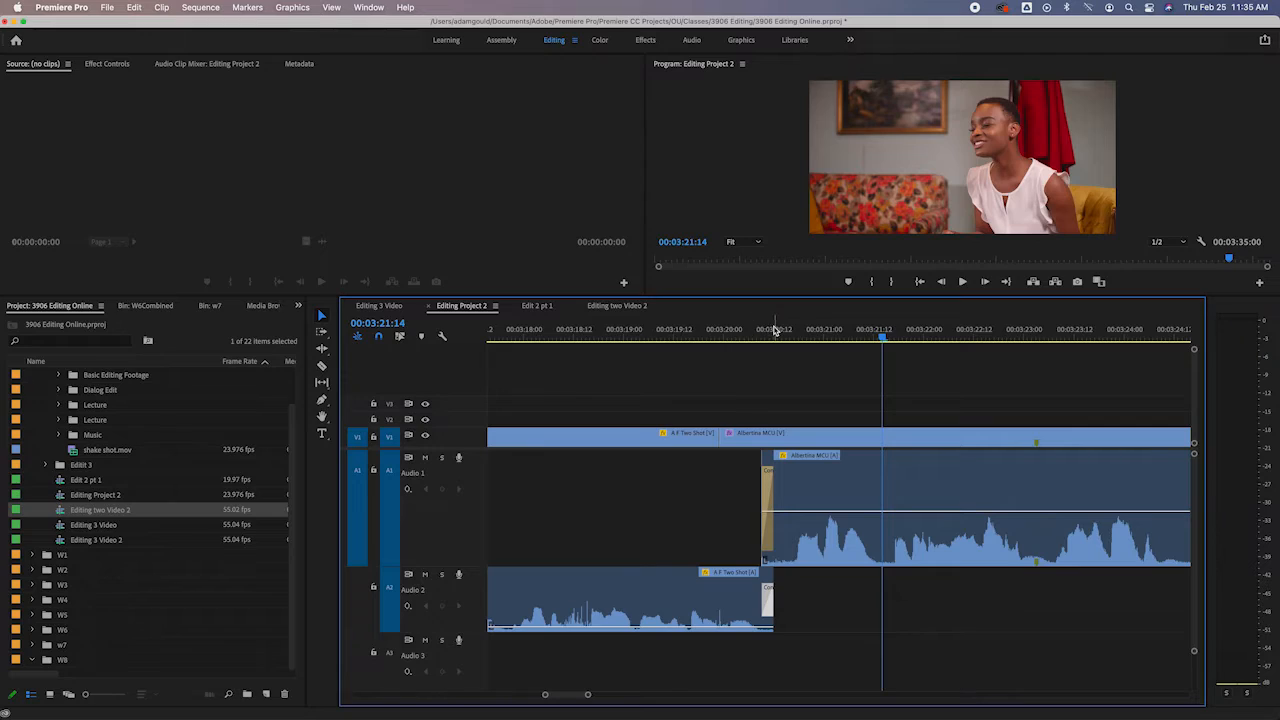
click(767, 330)
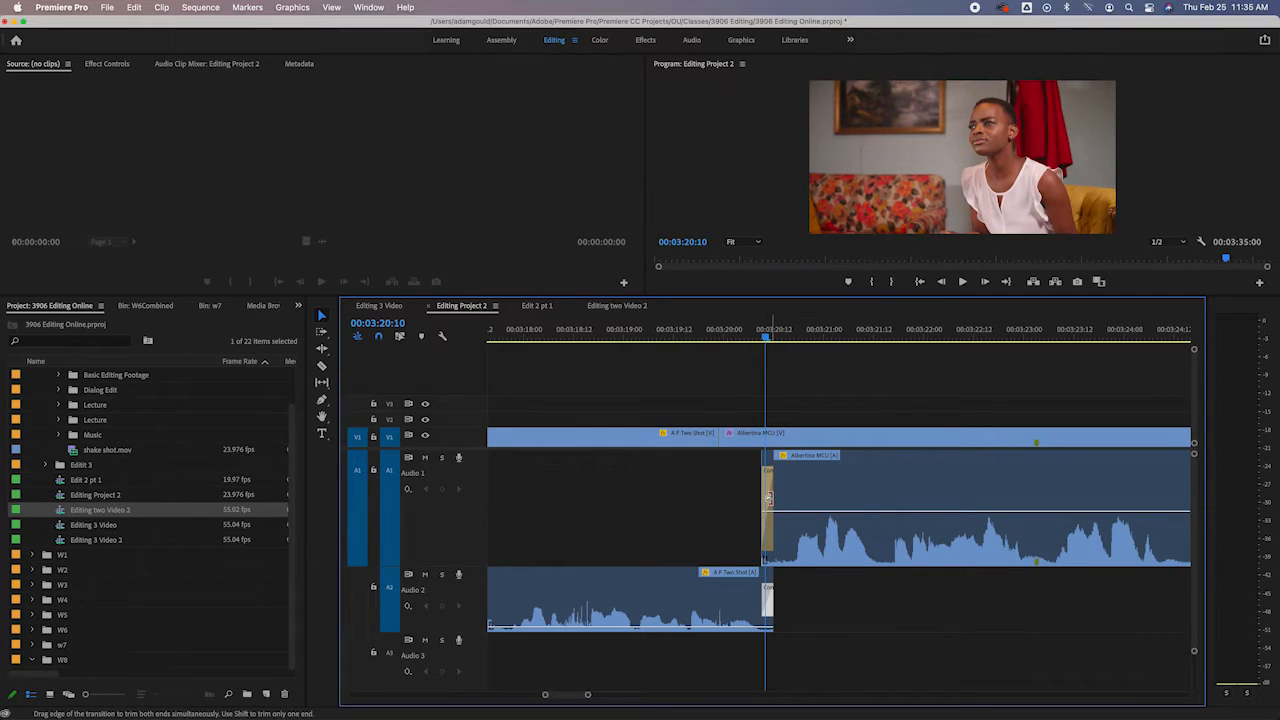
double_click(767, 500)
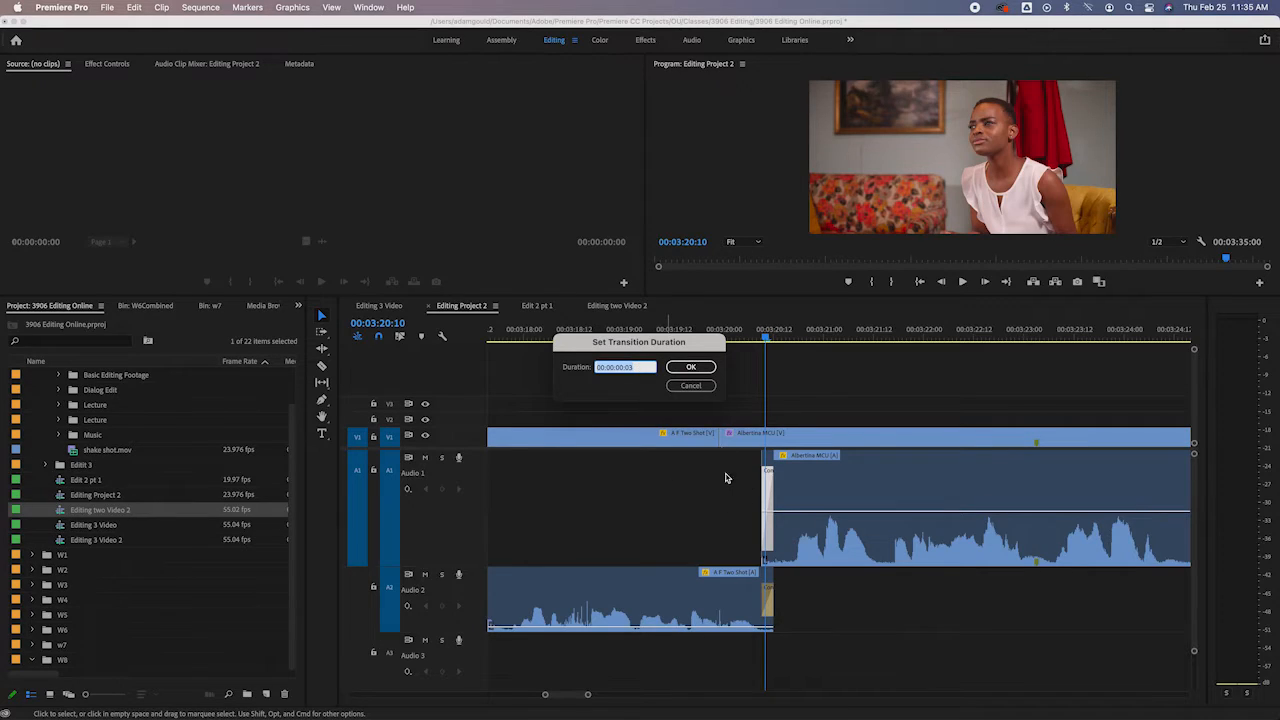
click(698, 387)
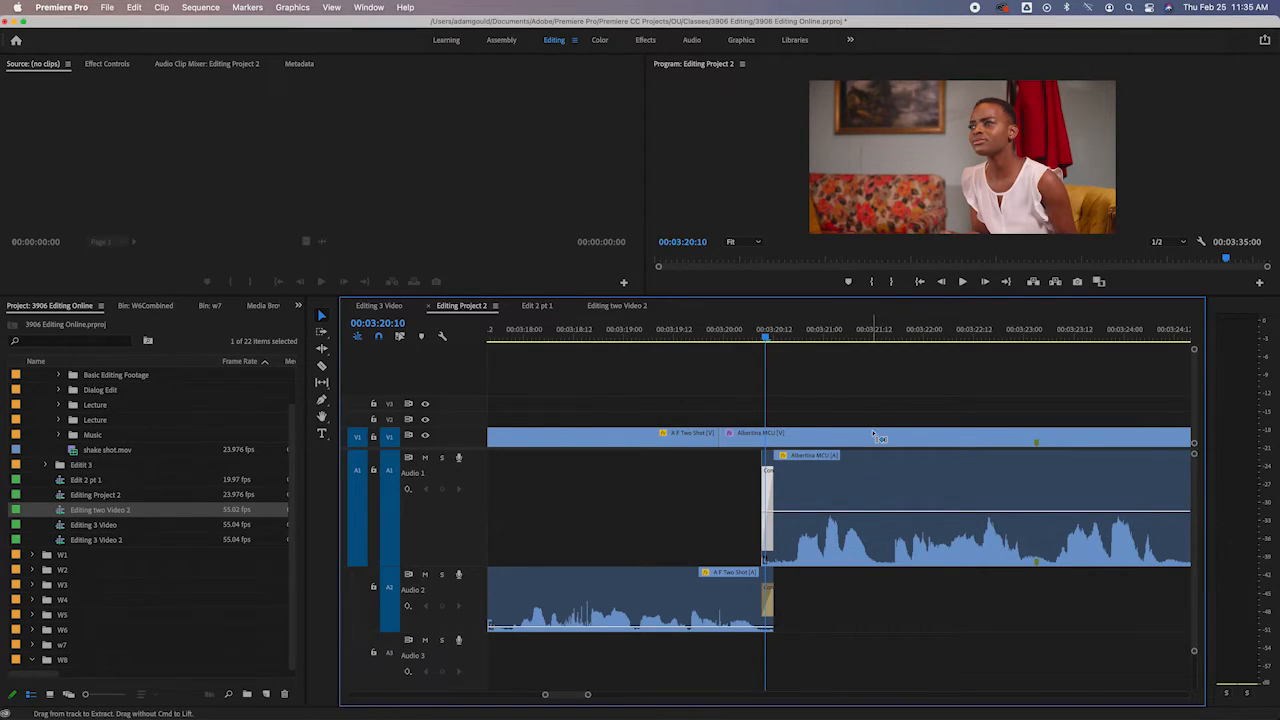
Step: Undo the last A F Two Shot audio changes, and set the Constant Power transitions on both clips to a duration of 3 frames
key(super+z)
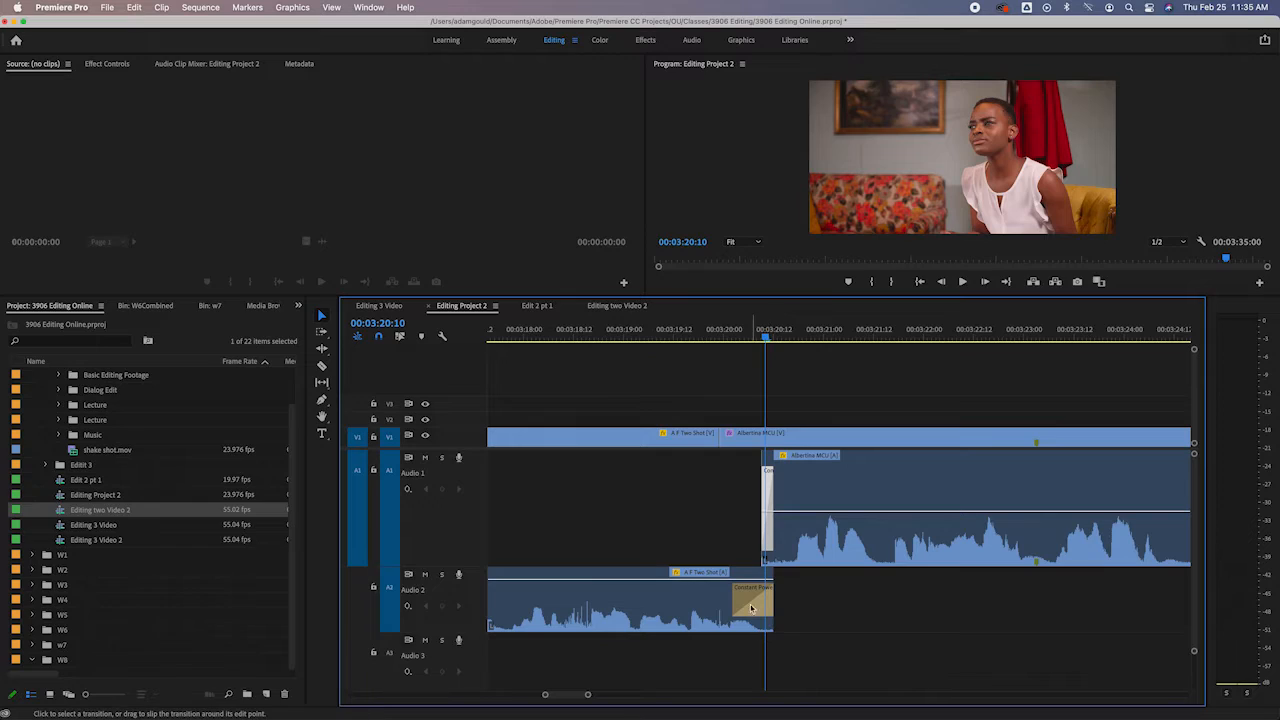
double_click(752, 608)
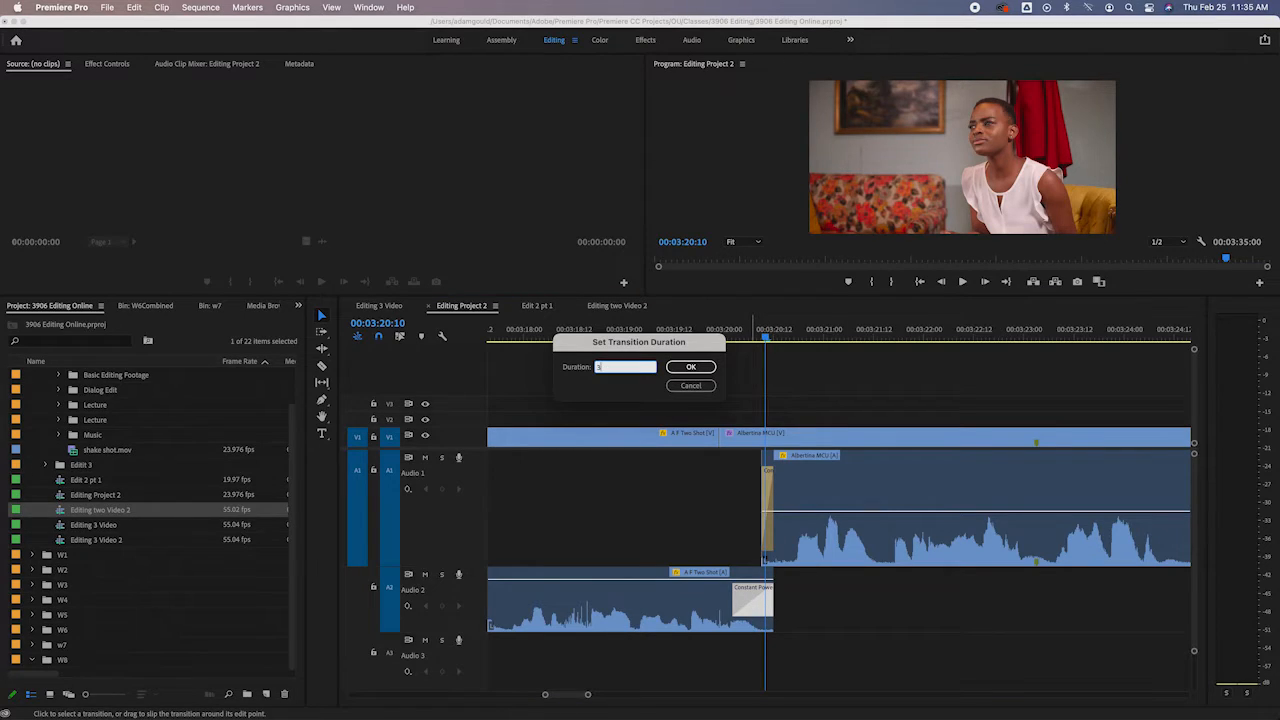
key(Return)
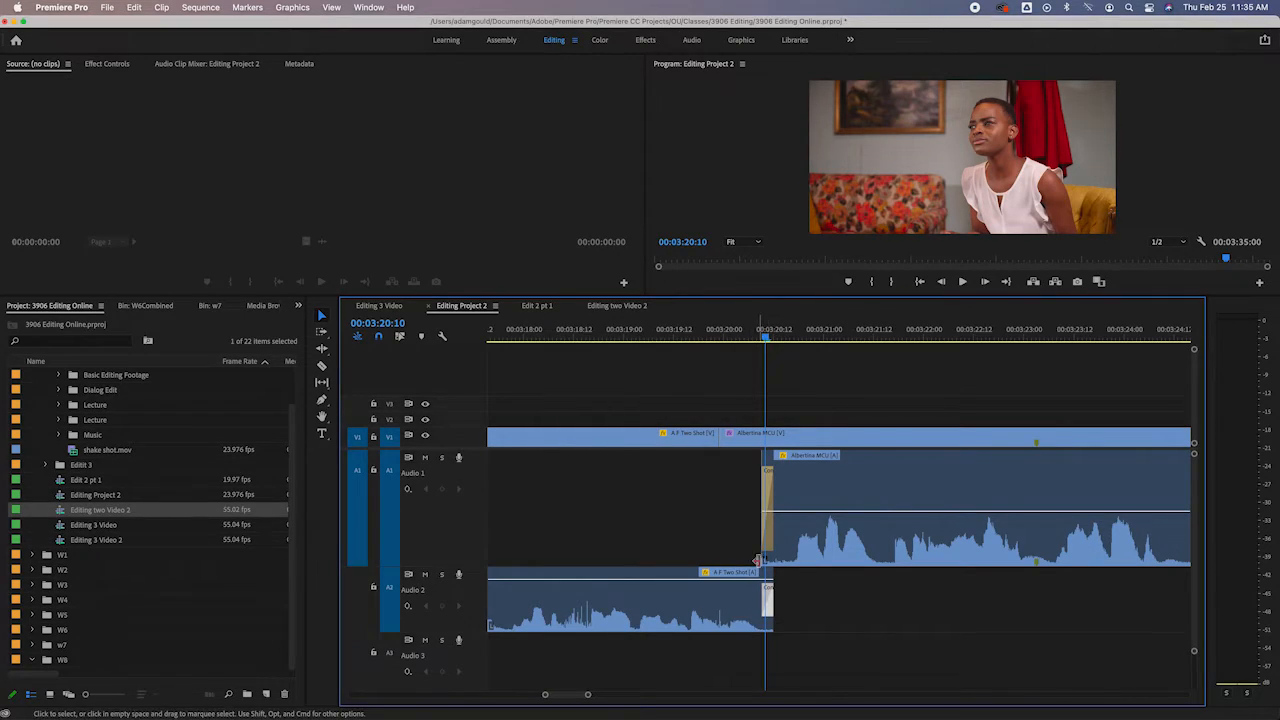
double_click(768, 530)
key(Return)
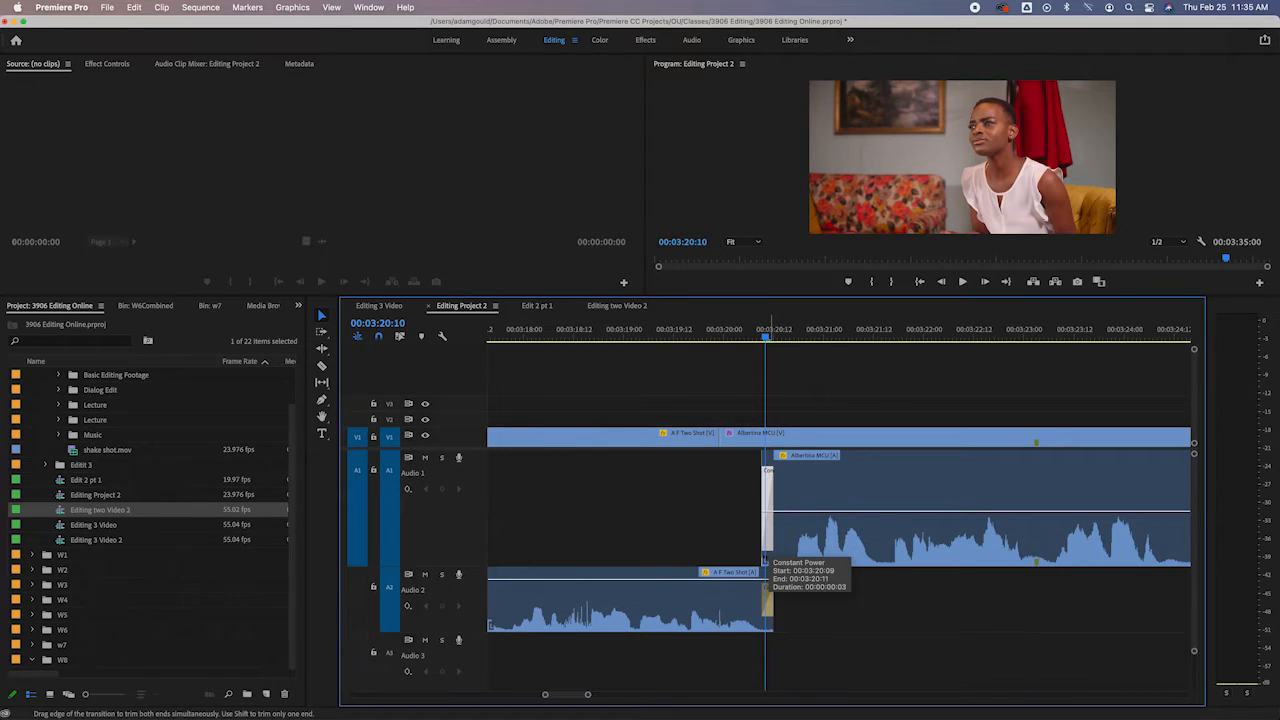
double_click(768, 528)
key(Return)
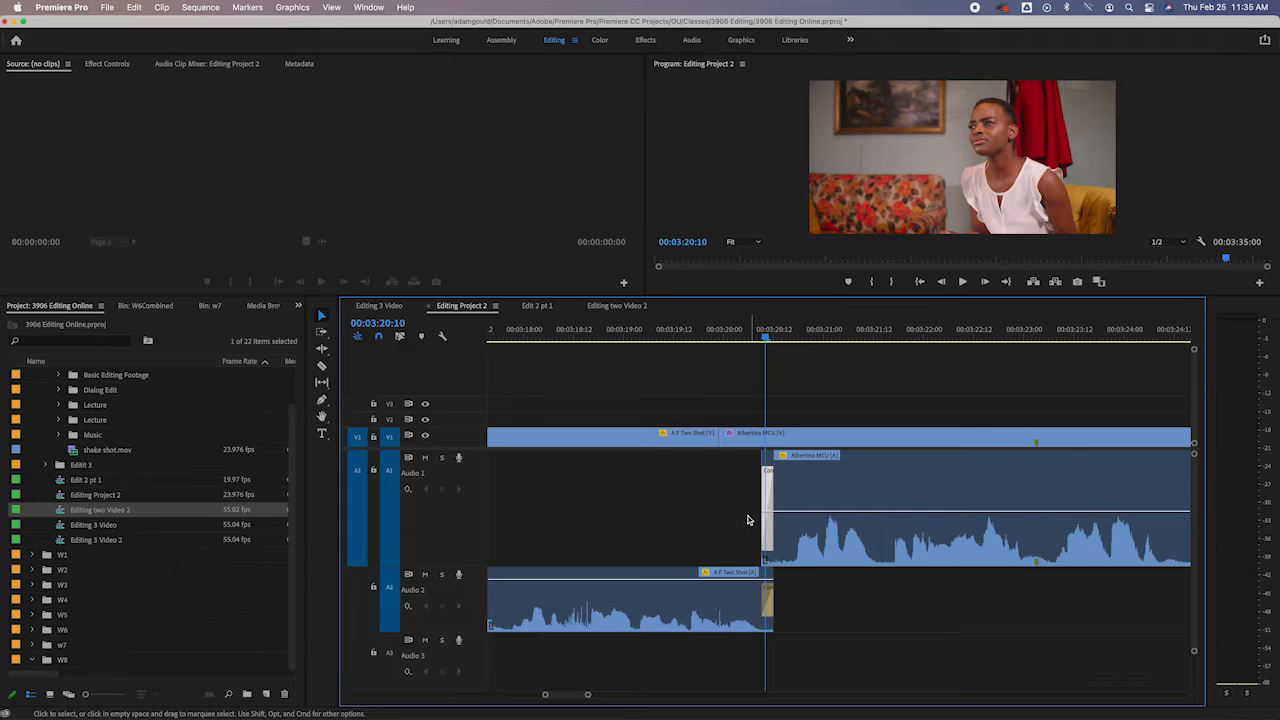
Step: Set the default audio transition duration to 3 frames in the Timeline preferences
click(62, 7)
mouse_move(66, 47)
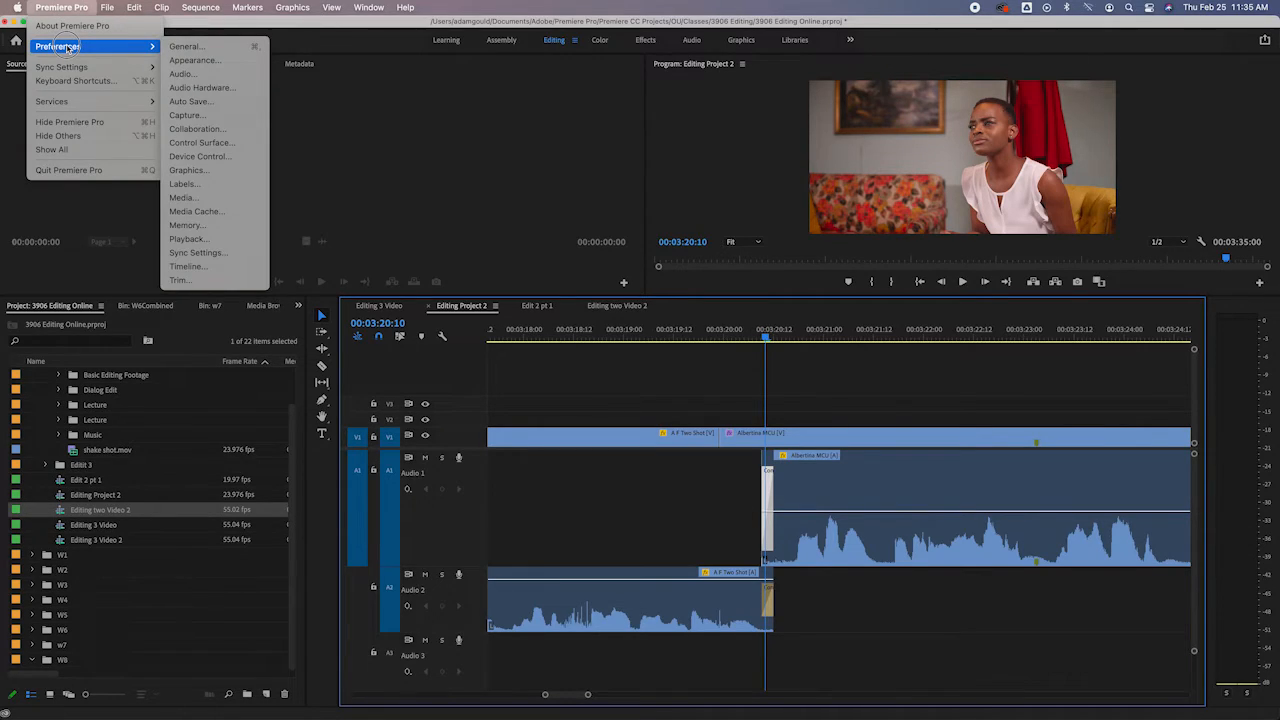
click(186, 266)
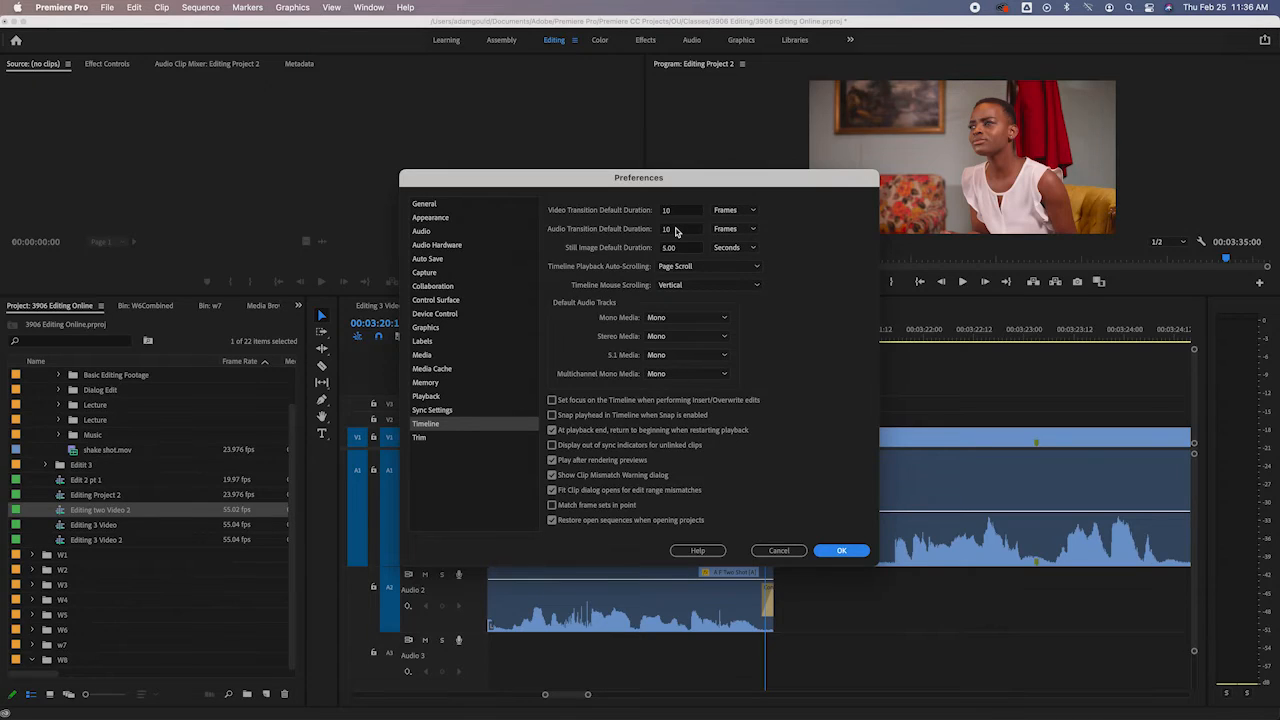
click(676, 230)
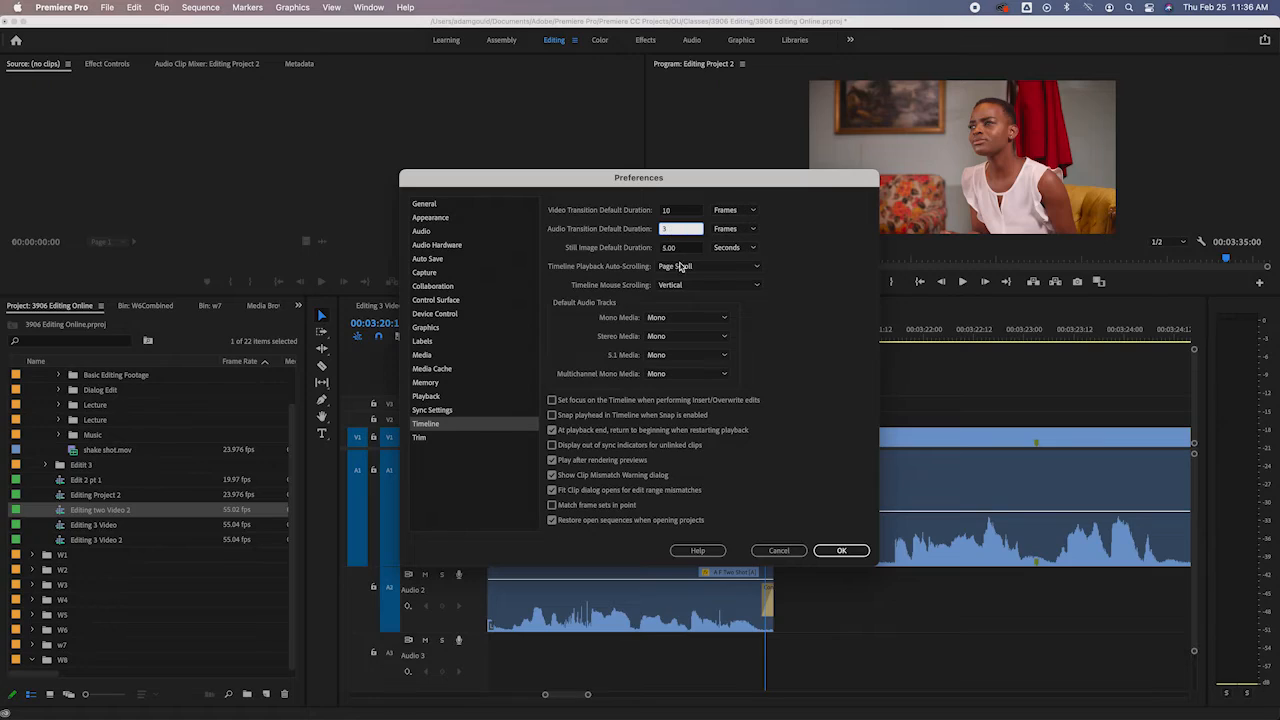
click(842, 551)
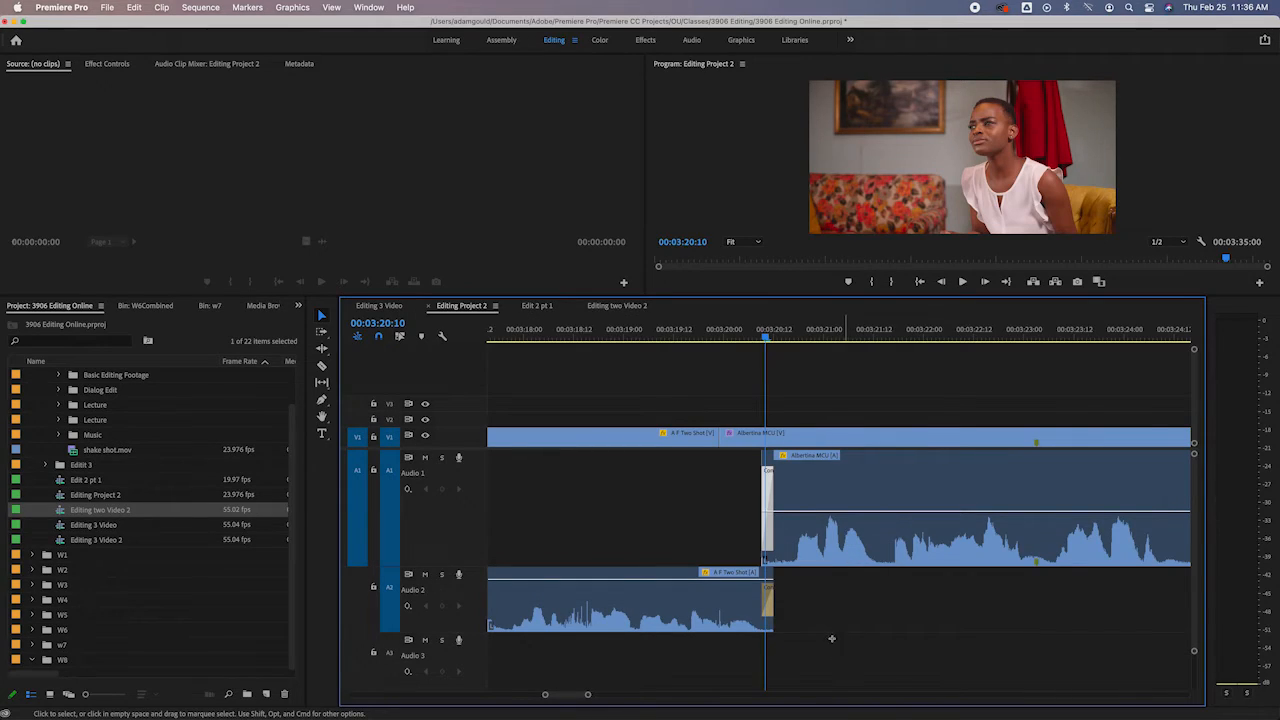
Step: Delete the existing audio transitions from the A F Two Shot end and the Albertina MCU start
click(767, 599)
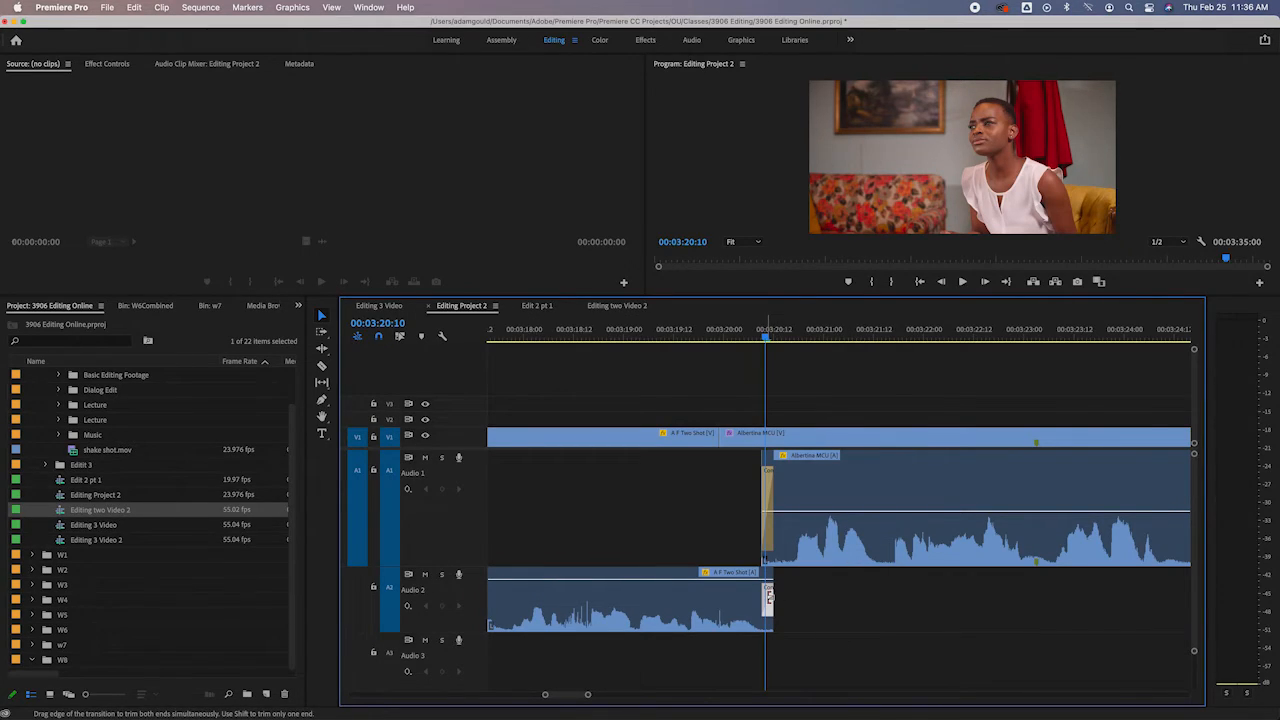
key(Delete)
click(768, 522)
key(Delete)
Step: Reapply the default audio transition to the start of the Albertina MCU audio and the end of the A F Two Shot audio
right_click(762, 530)
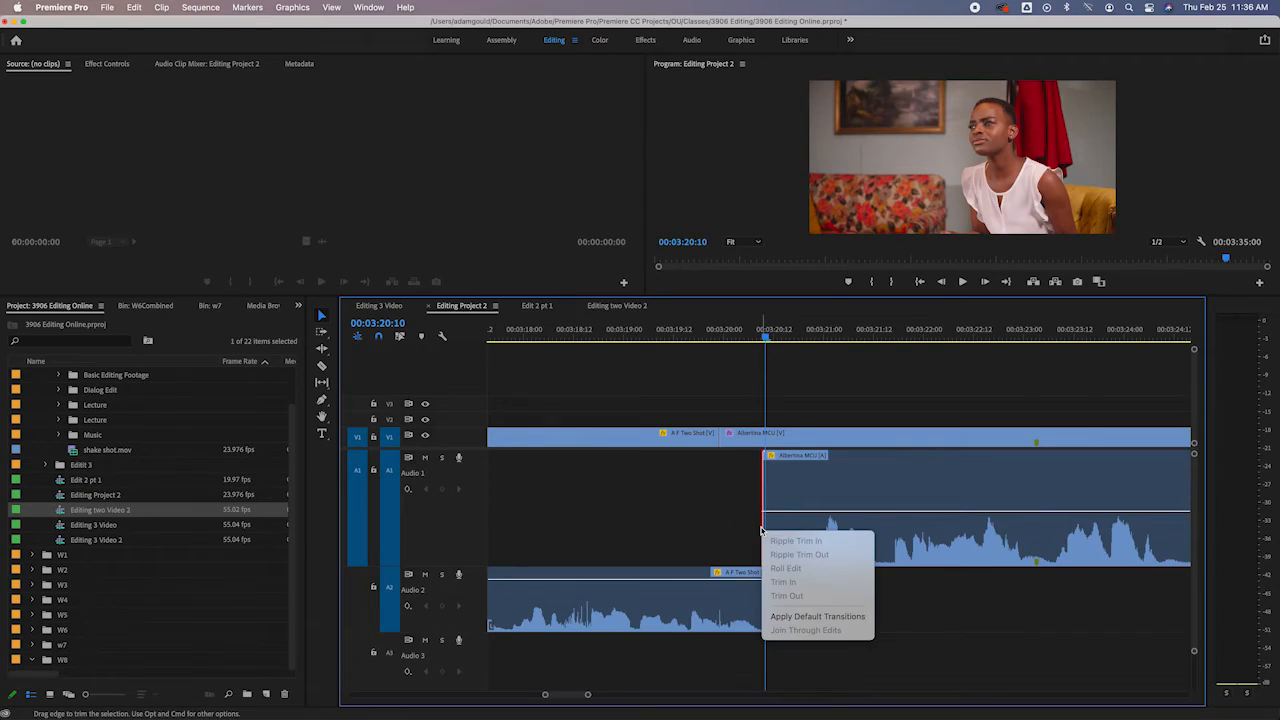
click(830, 616)
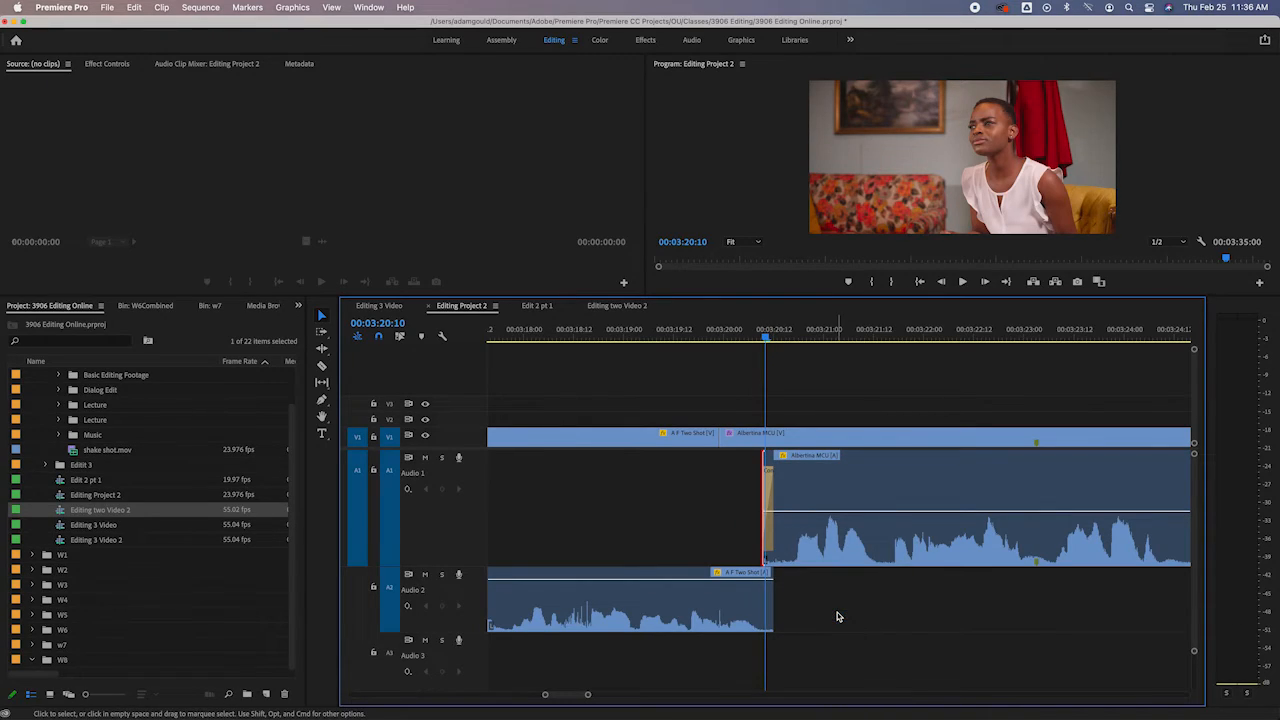
right_click(767, 612)
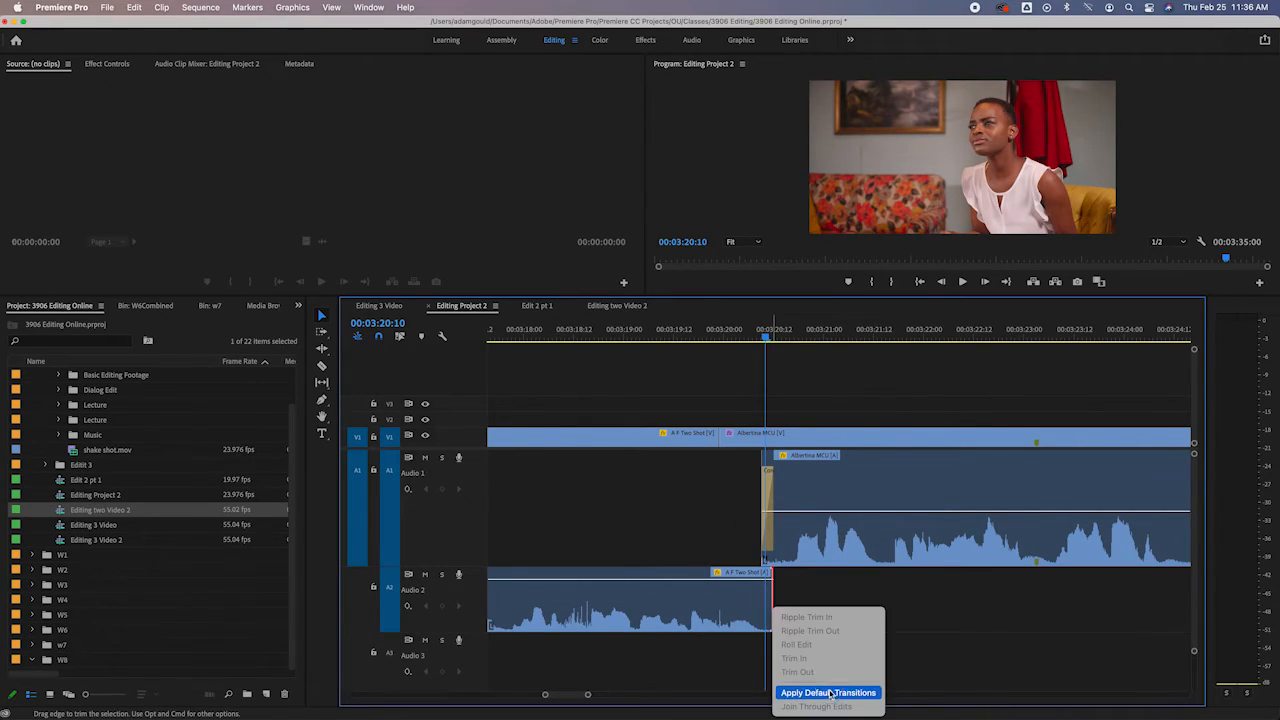
click(826, 689)
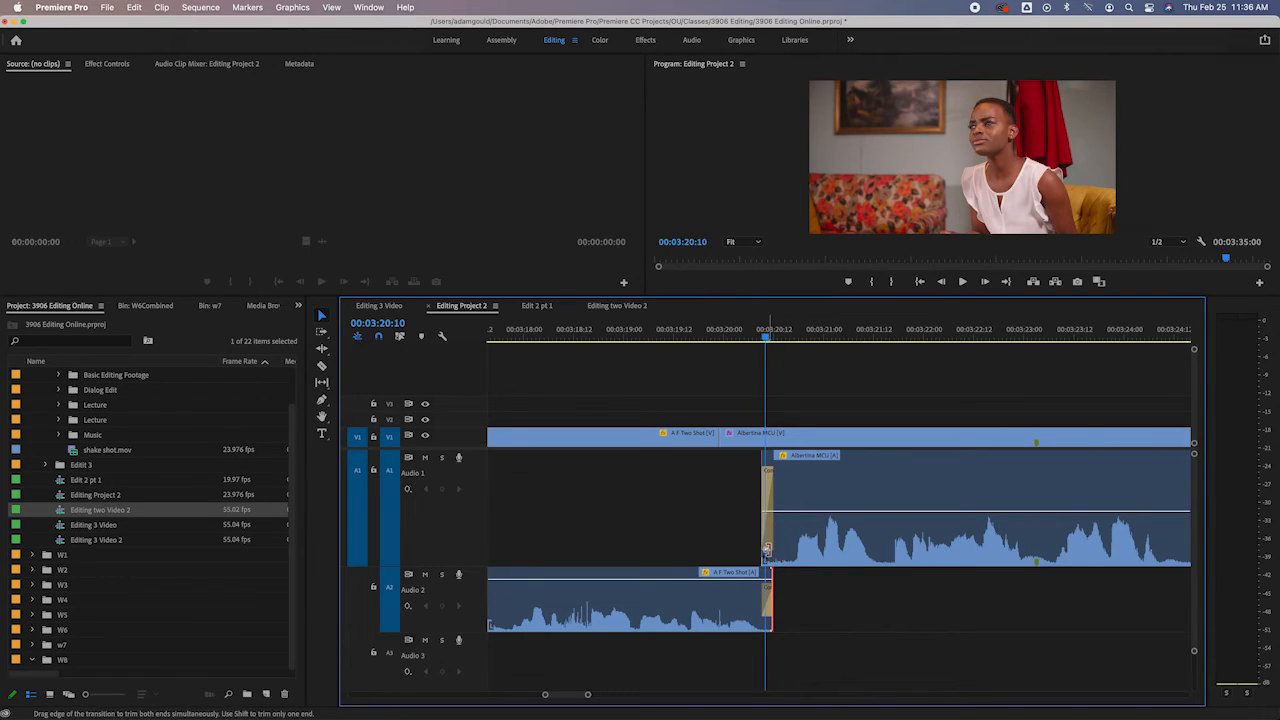
Step: Play through the new audio transitions from just before the overlap, and check the frames around the edit with the playhead
click(733, 333)
key(space)
click(718, 336)
key(space)
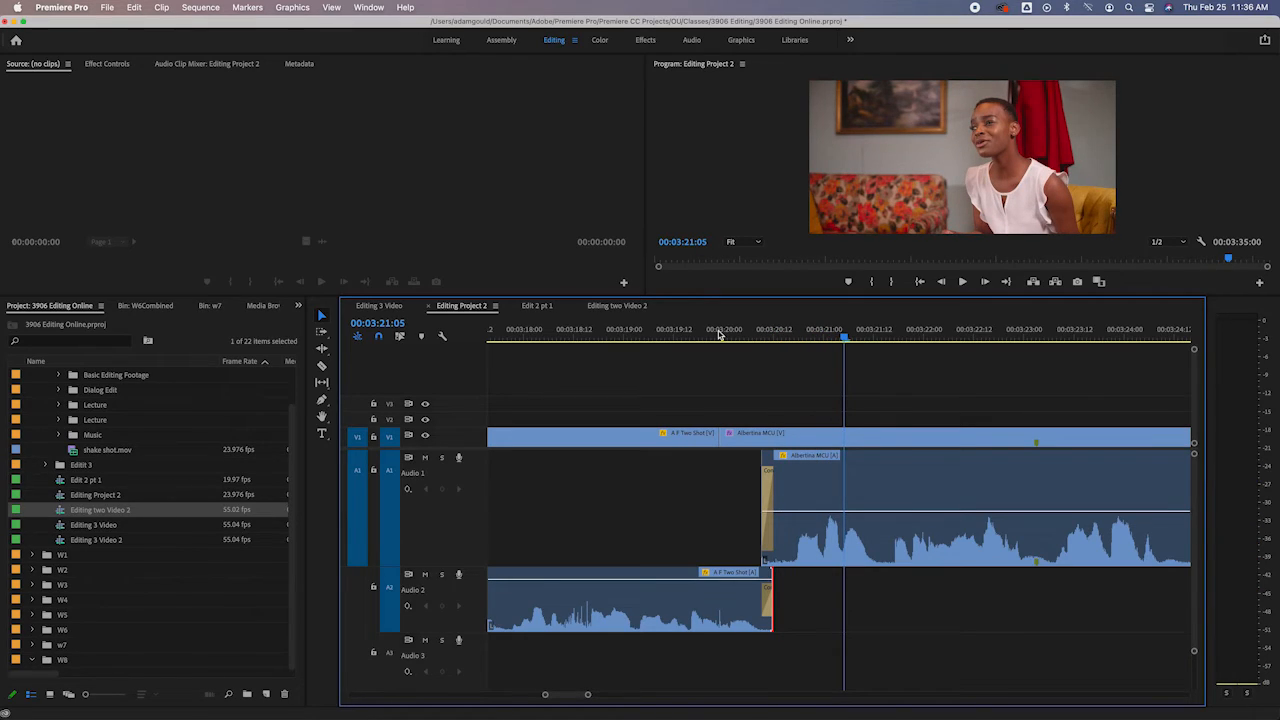
click(768, 334)
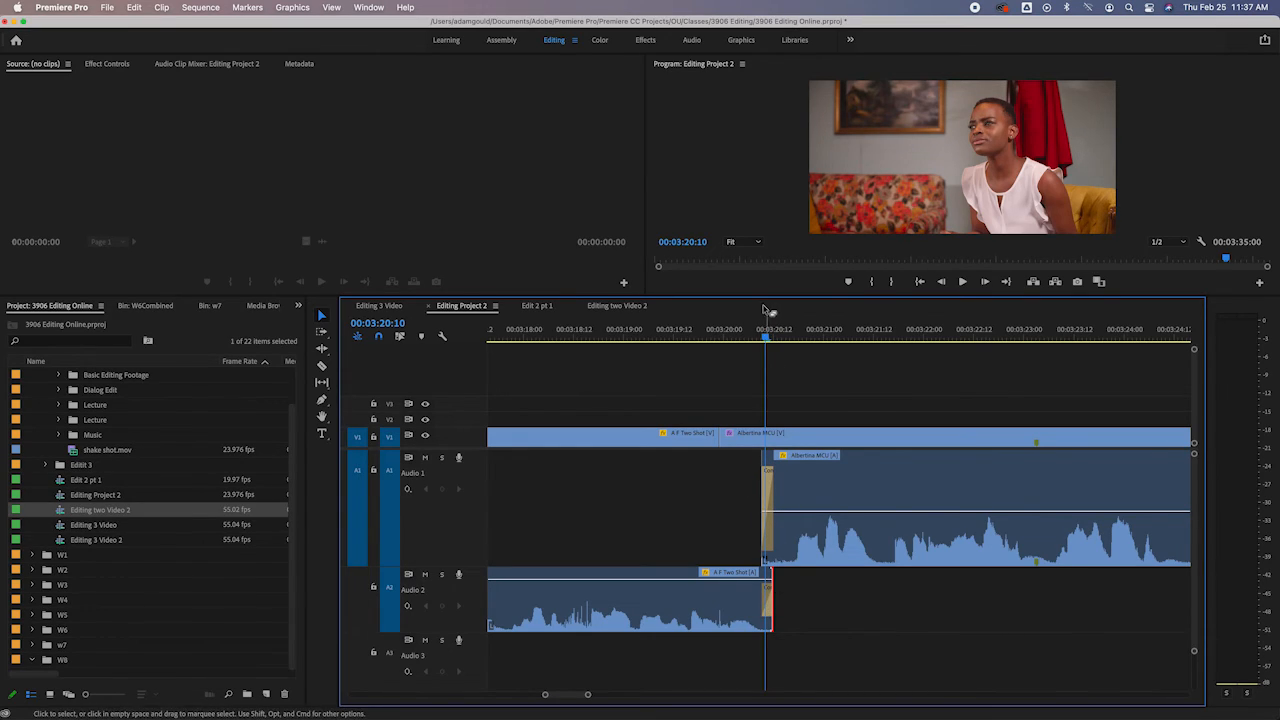
click(760, 337)
click(768, 337)
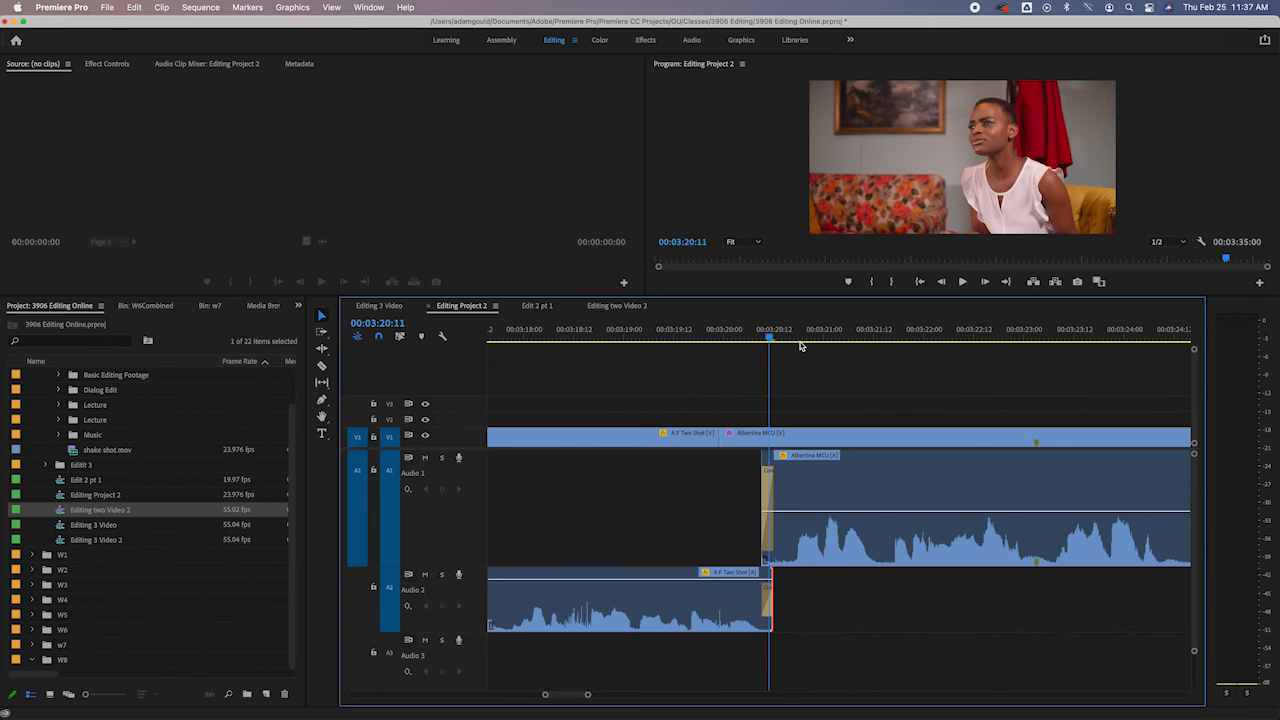
click(744, 339)
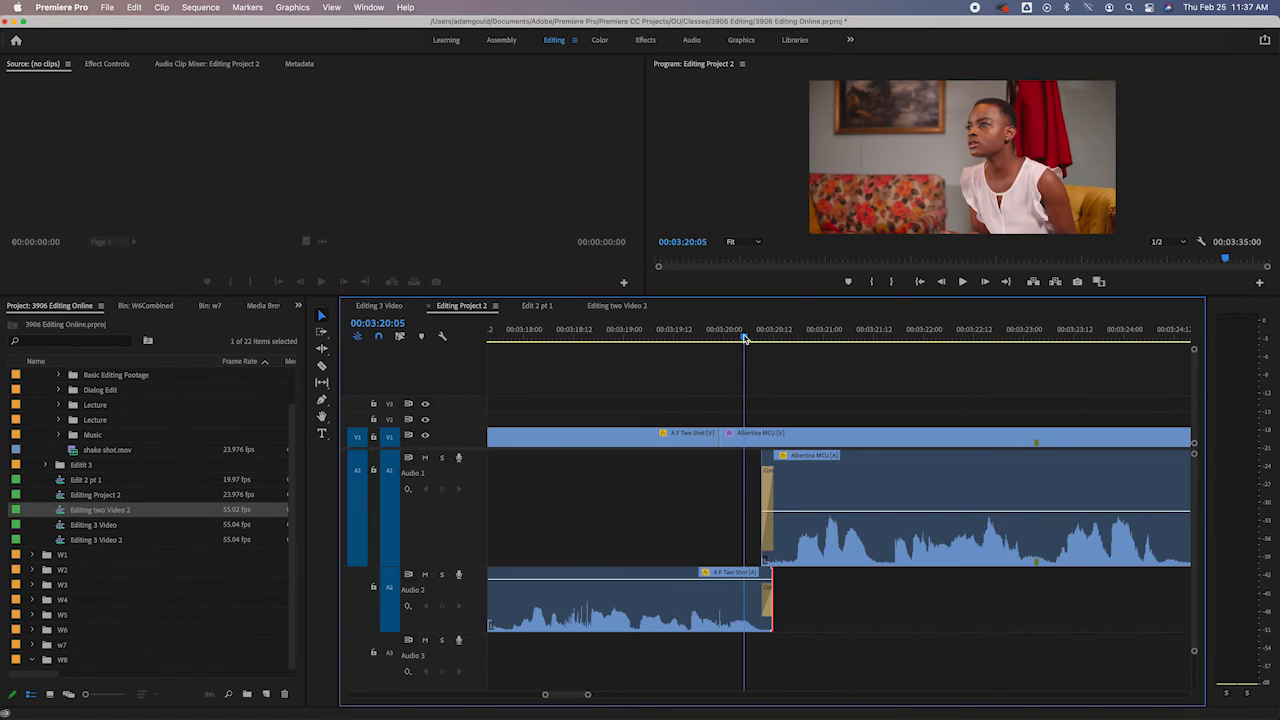